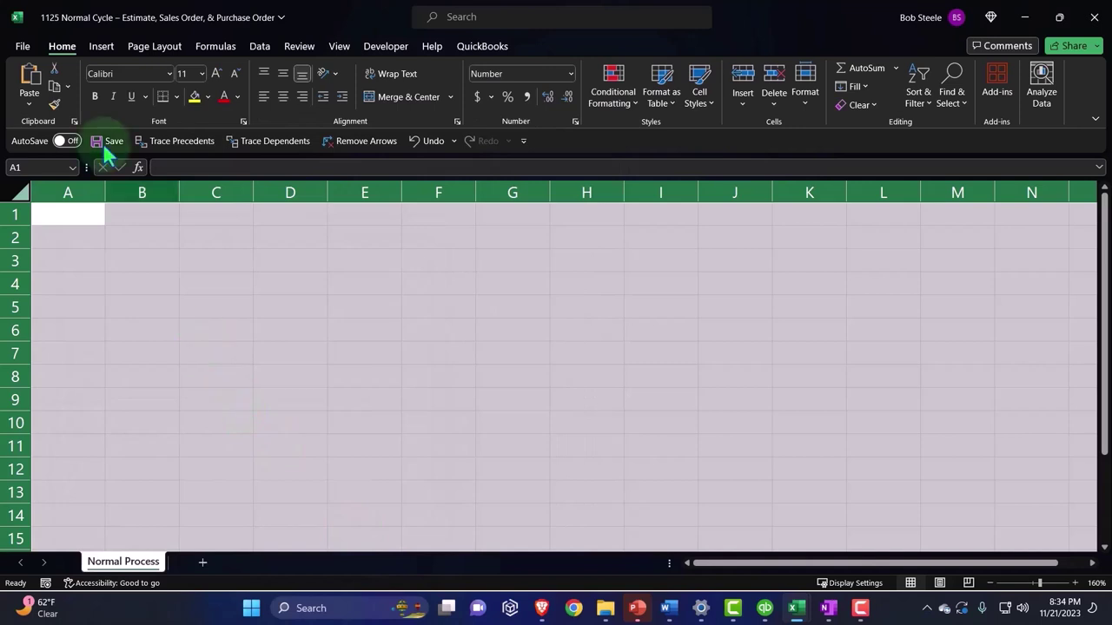
# Make the whole sheet bold and enter the headings Form in A1 and Account in B1
pyautogui.click(95, 97)
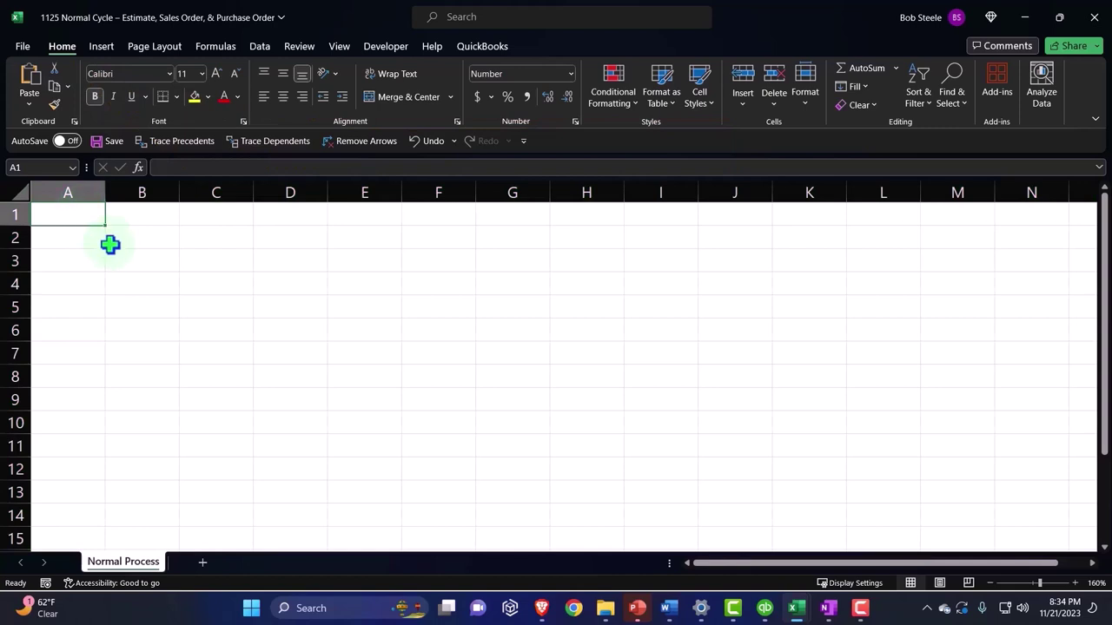
pyautogui.write('Form')
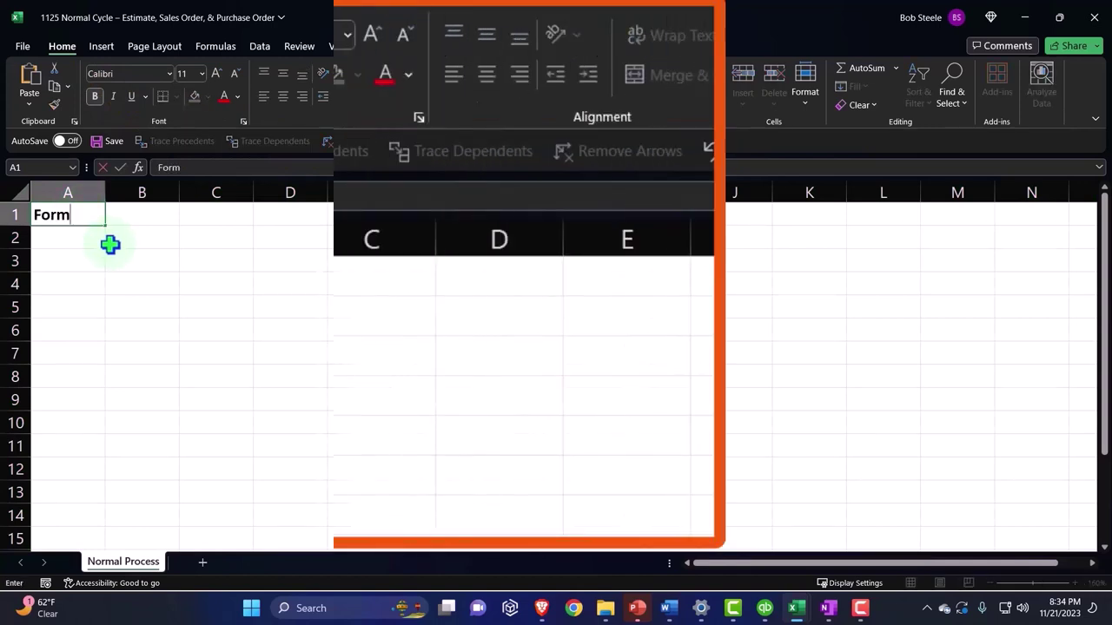
pyautogui.press('Tab')
pyautogui.write('E')
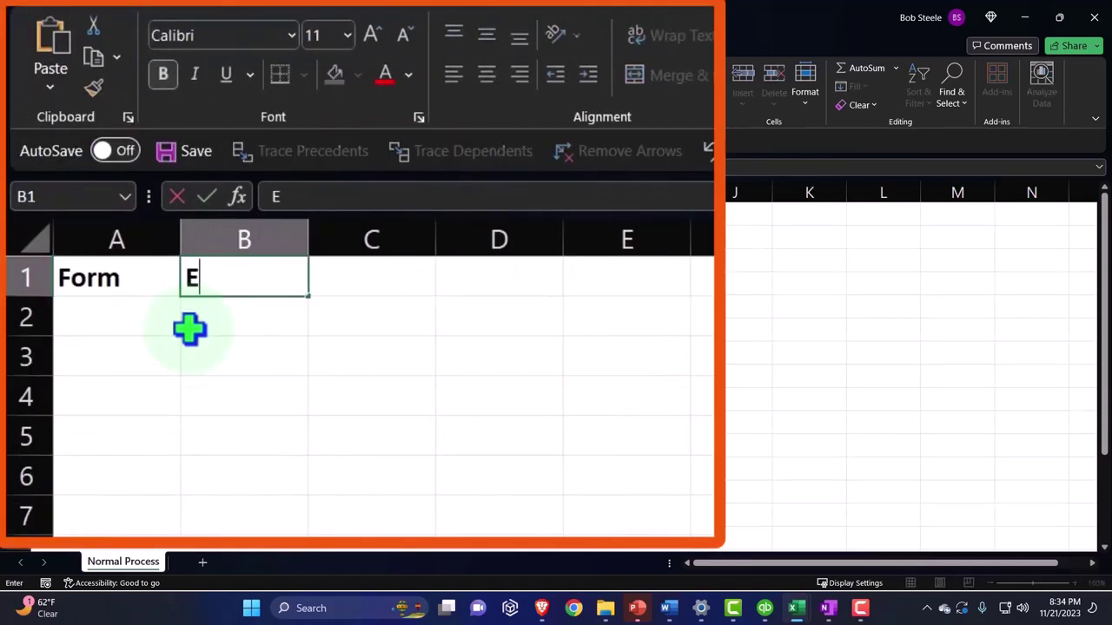
pyautogui.write('ccount')
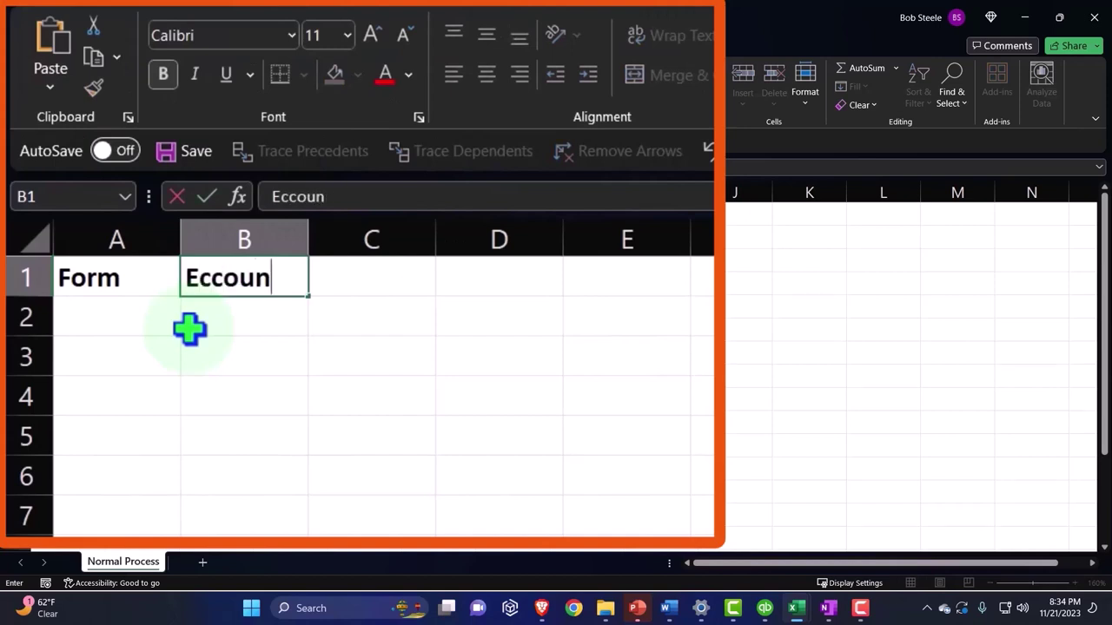
pyautogui.press('BackSpace')
pyautogui.press('BackSpace')
pyautogui.press('BackSpace')
pyautogui.press('BackSpace')
pyautogui.press('BackSpace')
pyautogui.press('BackSpace')
pyautogui.write('Acco')
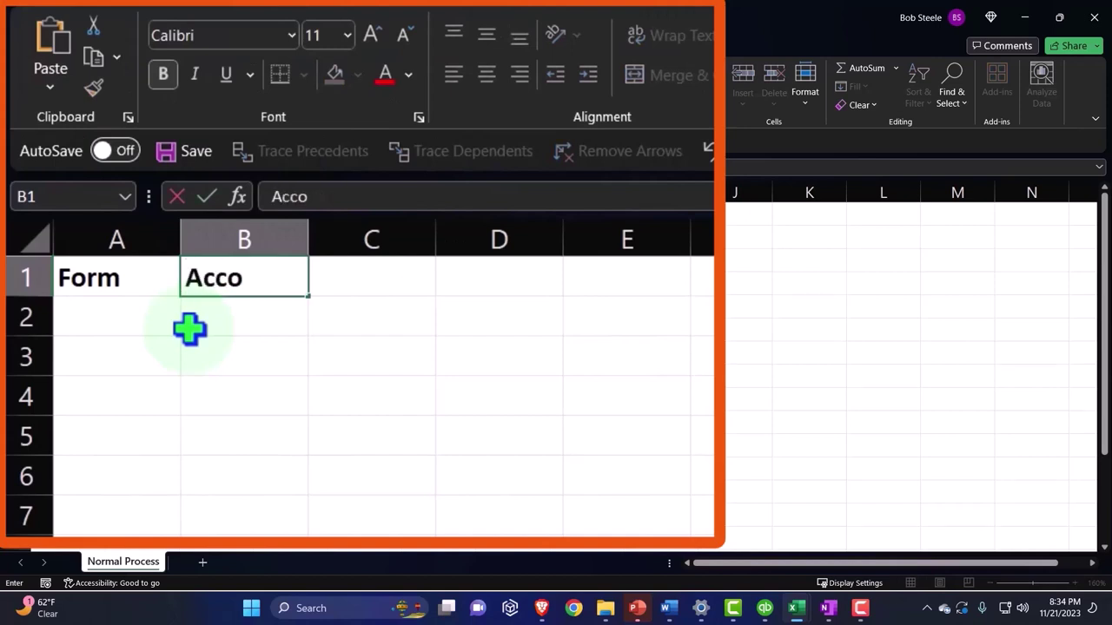
pyautogui.write('unt')
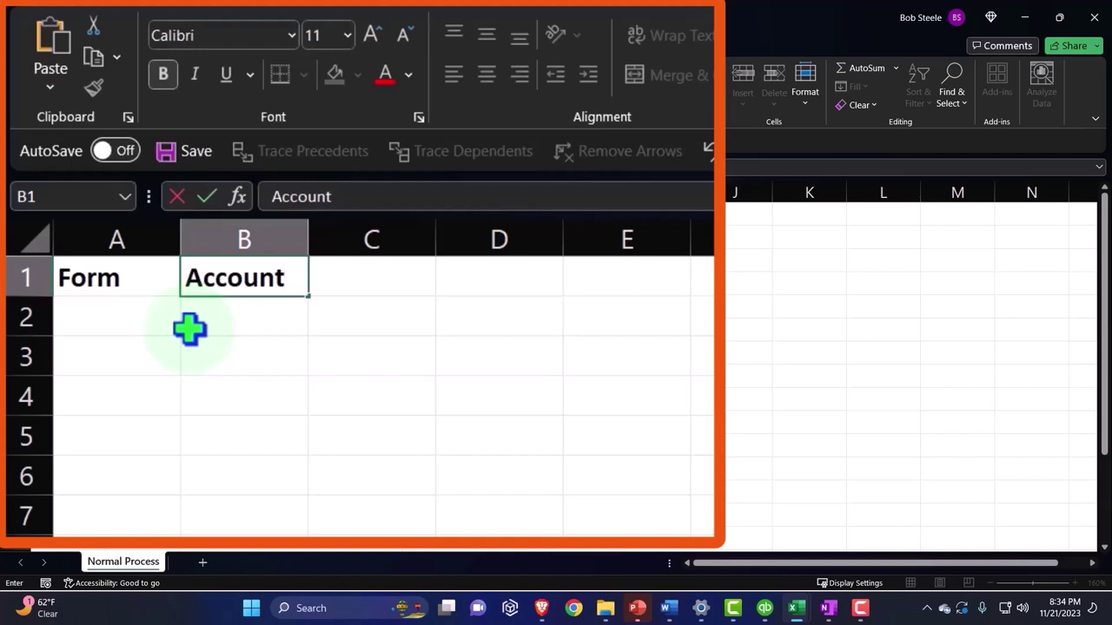
pyautogui.press('Return')
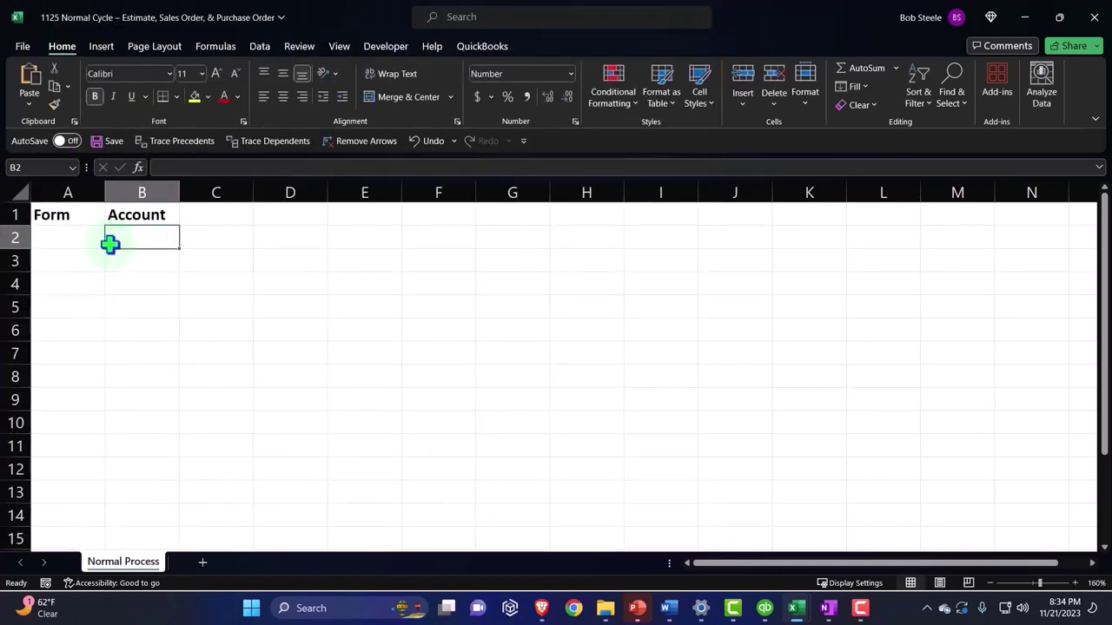
# Enter the two-line heading Debit/ in C1 and (Credit) in C2
pyautogui.press('Up')
pyautogui.press('Right')
pyautogui.write('Debit/')
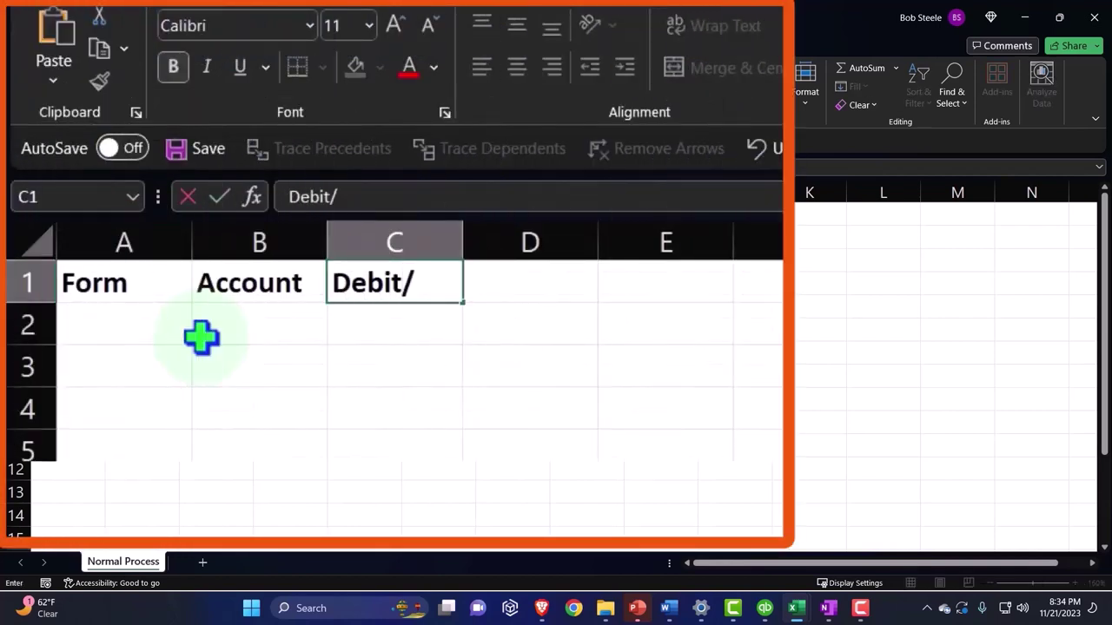
pyautogui.press('Return')
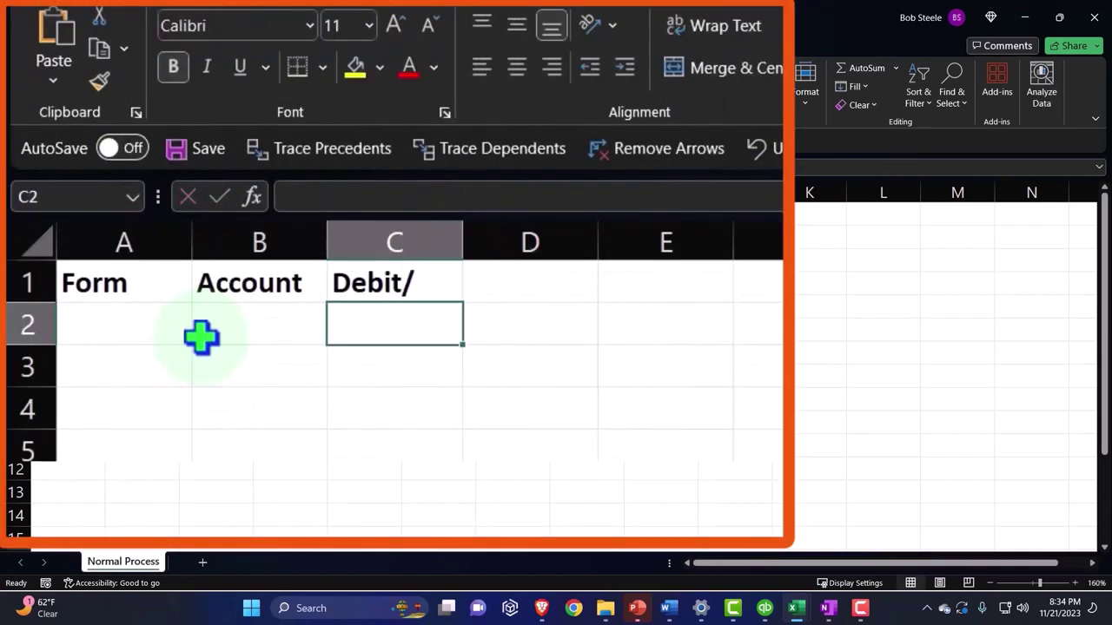
pyautogui.write('Cridit')
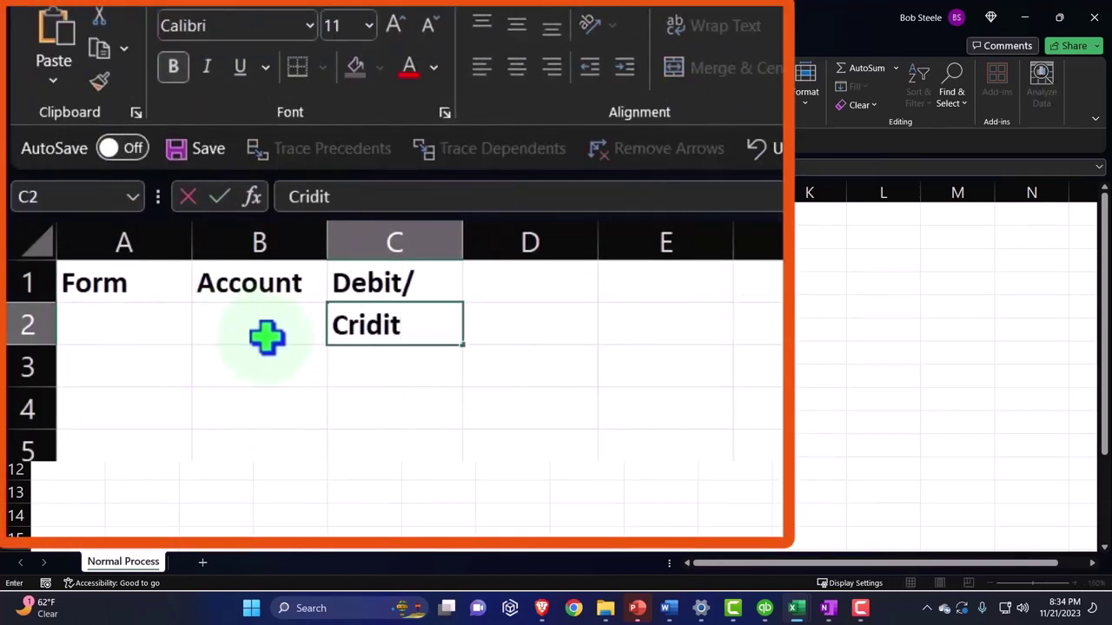
pyautogui.click(367, 326)
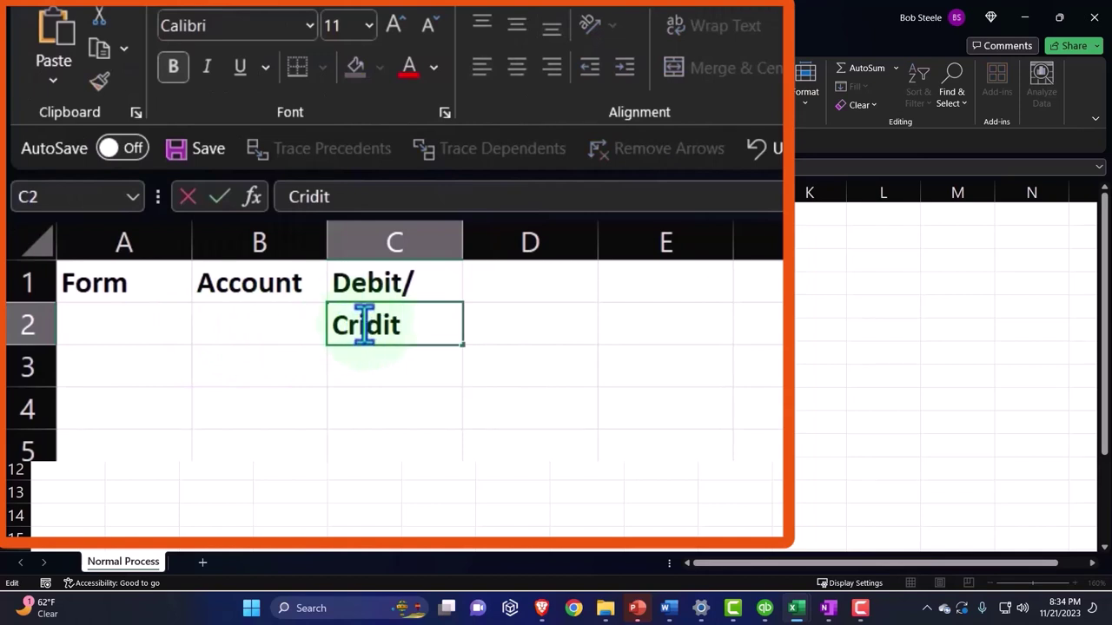
pyautogui.press('BackSpace')
pyautogui.write('e')
pyautogui.write('(')
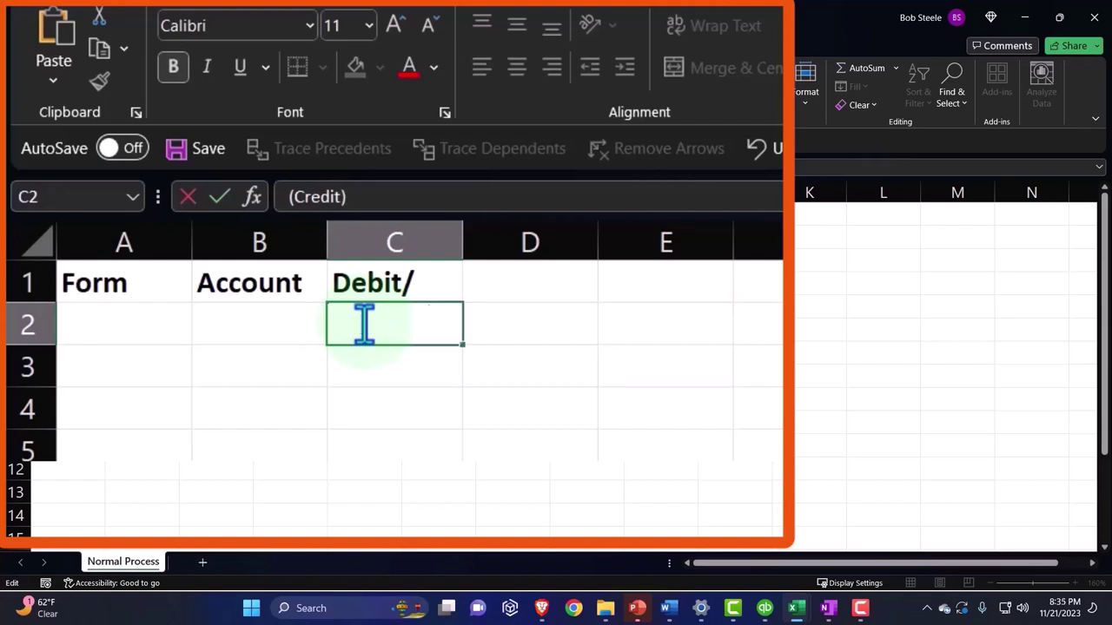
pyautogui.press('Return')
# Move the Form and Account headings down one row to A2:B2
pyautogui.click(145, 285)
pyautogui.moveTo(191, 283); pyautogui.dragTo(201, 280)
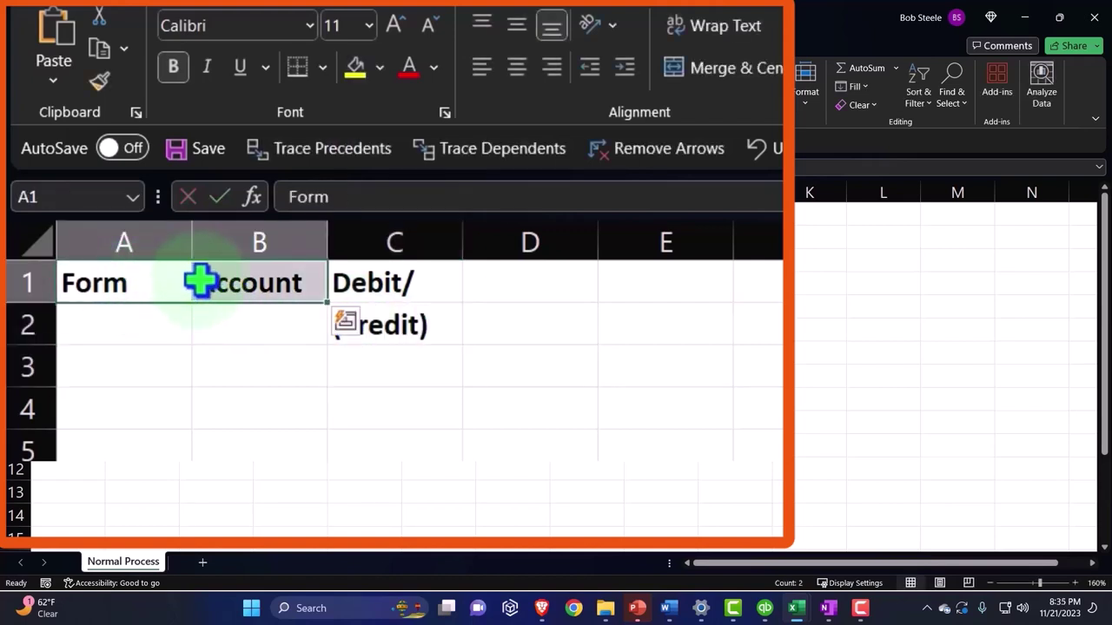
pyautogui.hotkey('ctrl', 'x')
pyautogui.click(149, 314)
pyautogui.hotkey('ctrl', 'v')
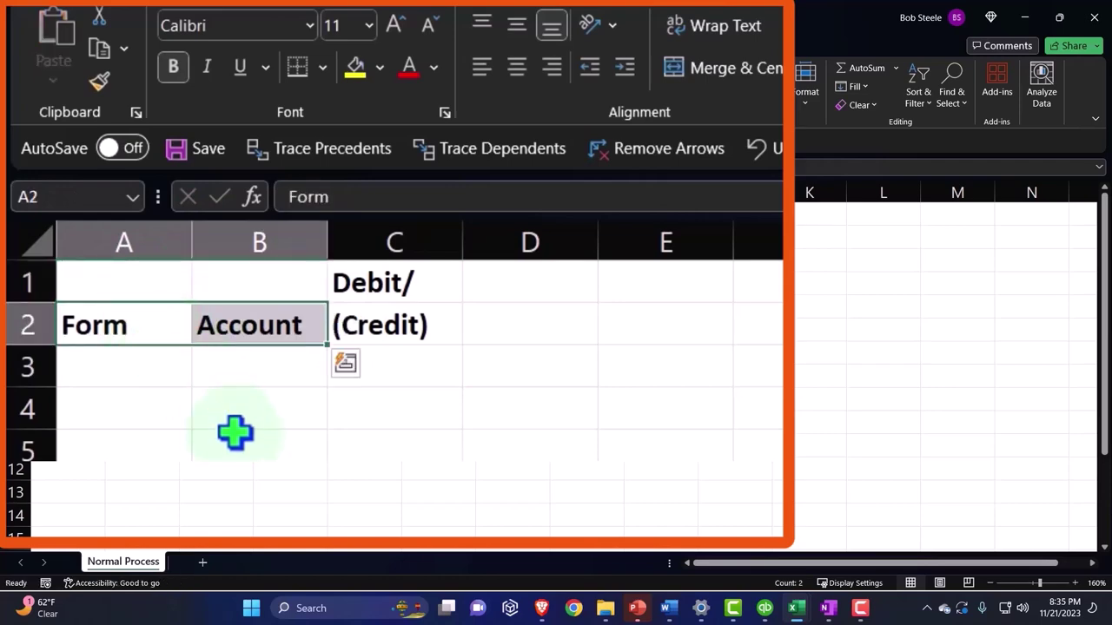
# Format the header cells A1:C2 with black fill and white text, and centre the Debit/ (Credit) heading in C1:C2
pyautogui.click(180, 459)
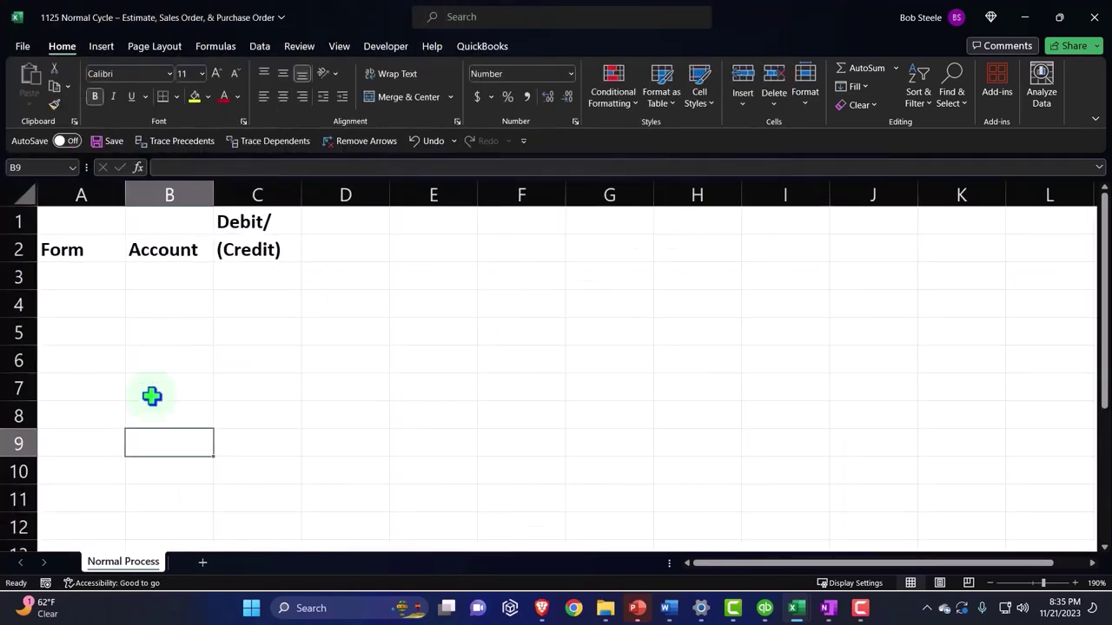
pyautogui.keyDown('ctrl'); pyautogui.scroll(2, 154, 397); pyautogui.keyUp('ctrl')
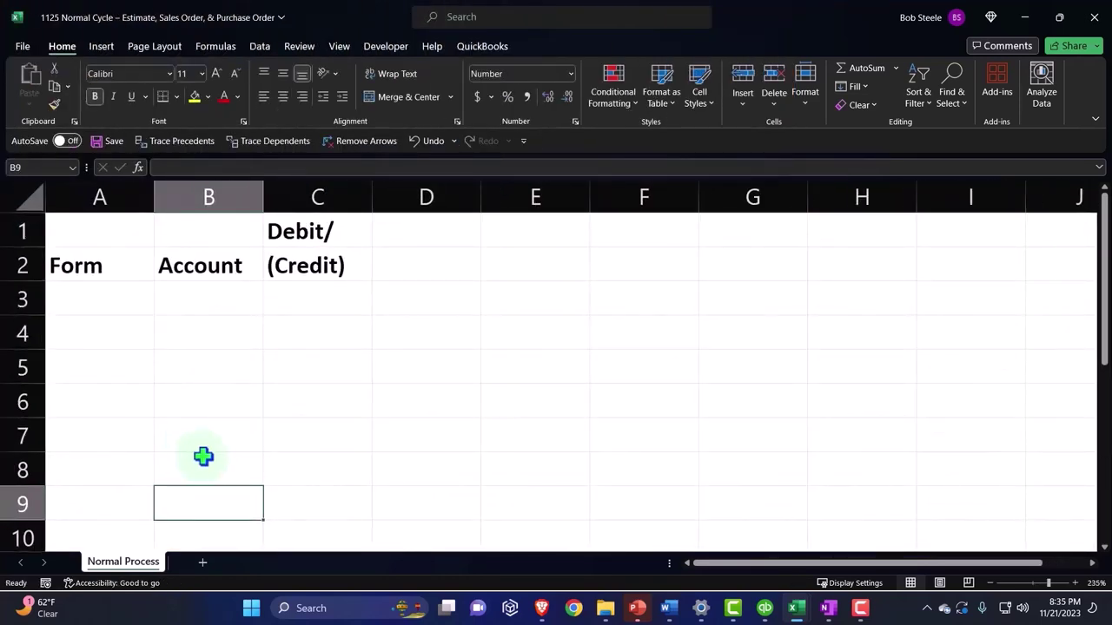
pyautogui.moveTo(100, 230); pyautogui.dragTo(290, 264)
pyautogui.moveTo(402, 366); pyautogui.dragTo(402, 366)
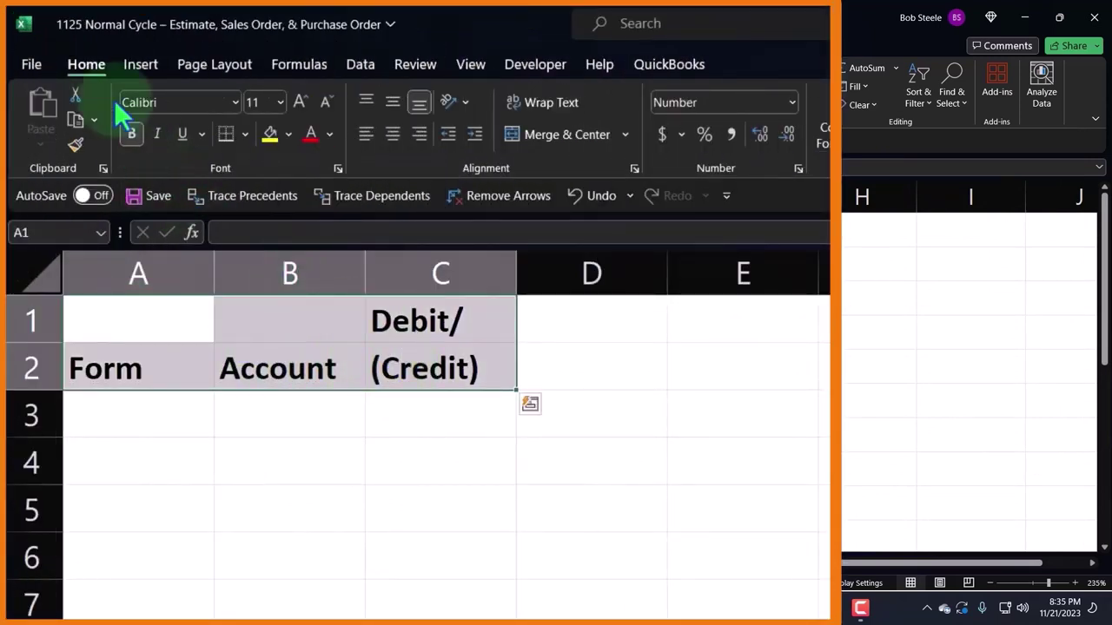
pyautogui.click(288, 136)
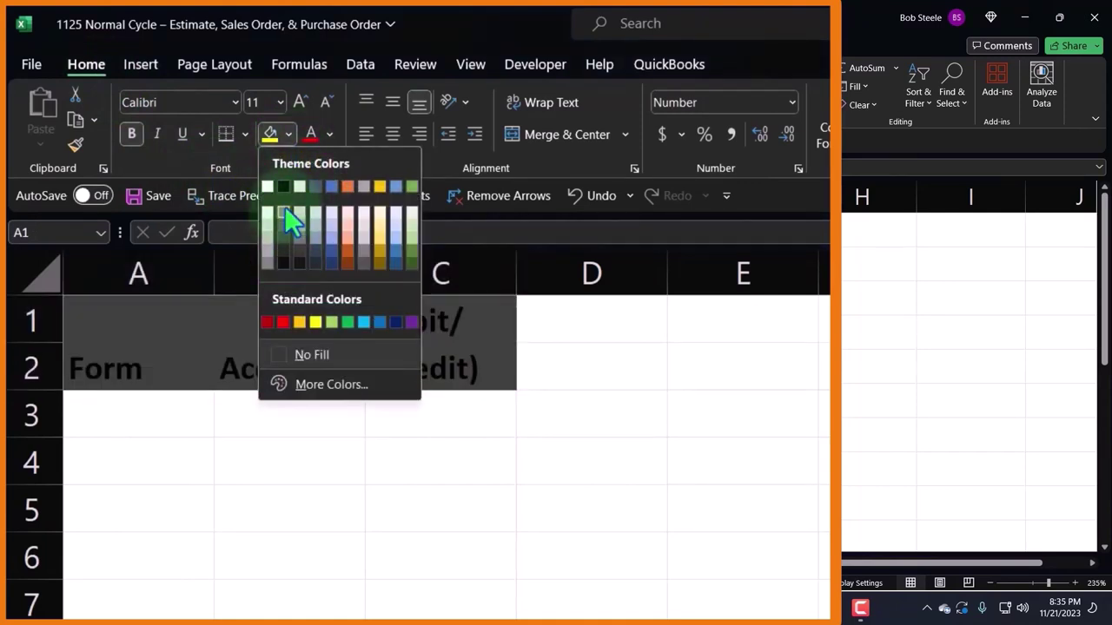
pyautogui.click(282, 190)
pyautogui.click(327, 133)
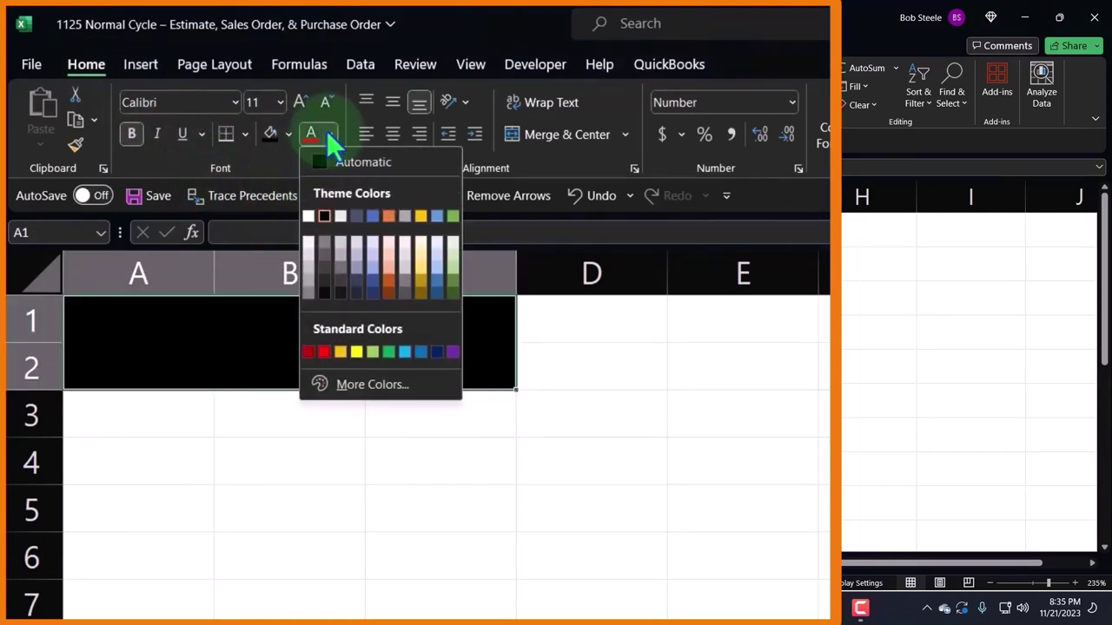
pyautogui.click(312, 217)
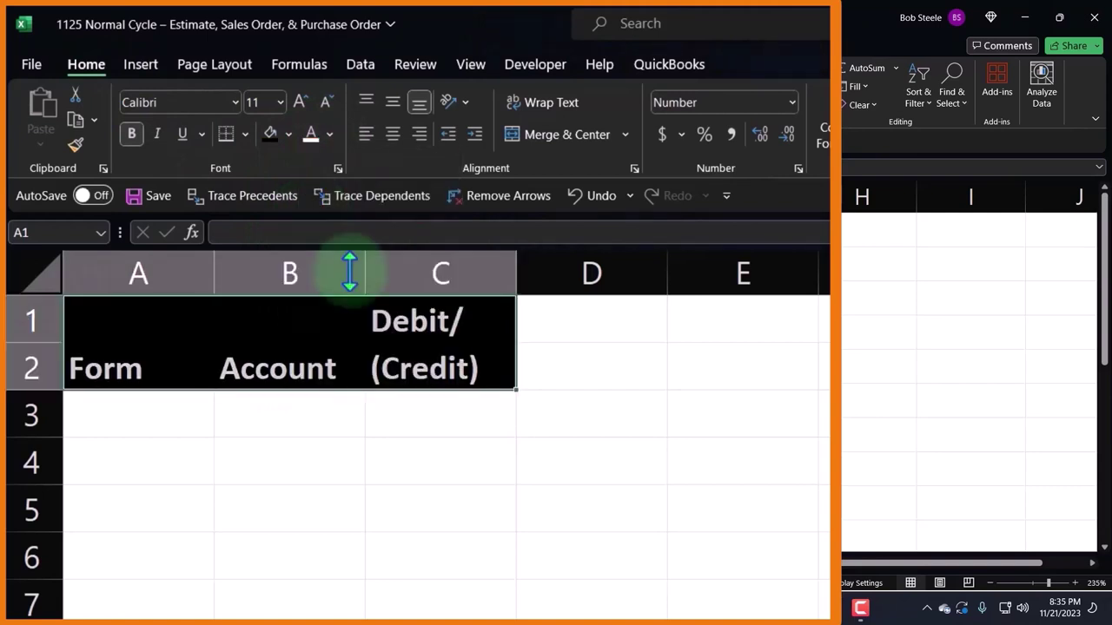
pyautogui.moveTo(390, 304); pyautogui.dragTo(405, 350)
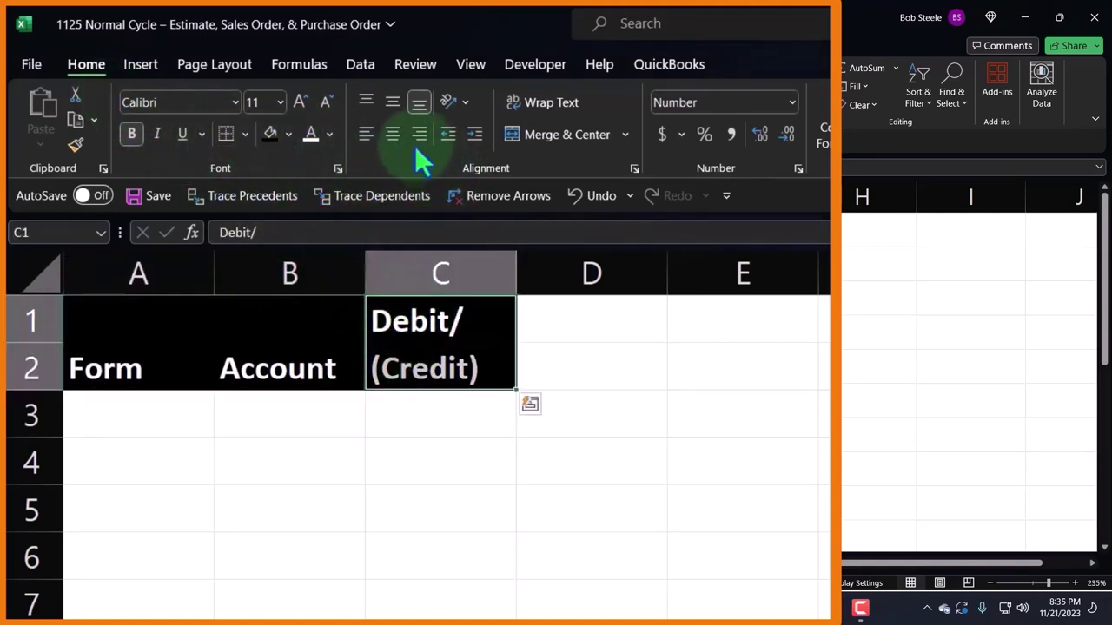
pyautogui.click(395, 135)
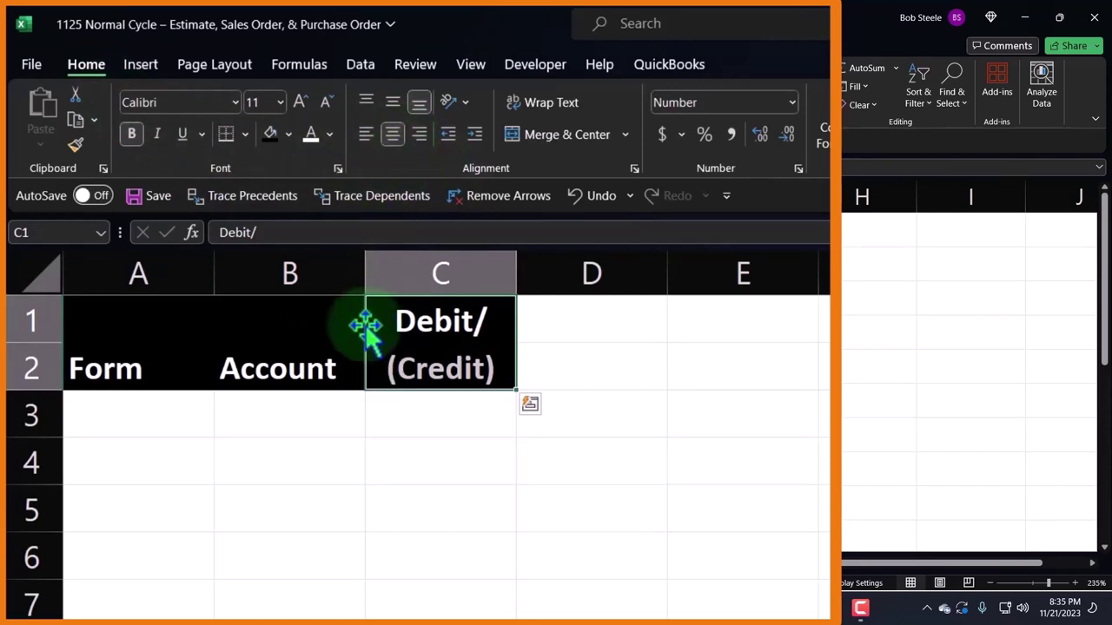
# Fill row 3 with Estimat in A3 and No financial transaction in B3, and widen column B
pyautogui.click(159, 423)
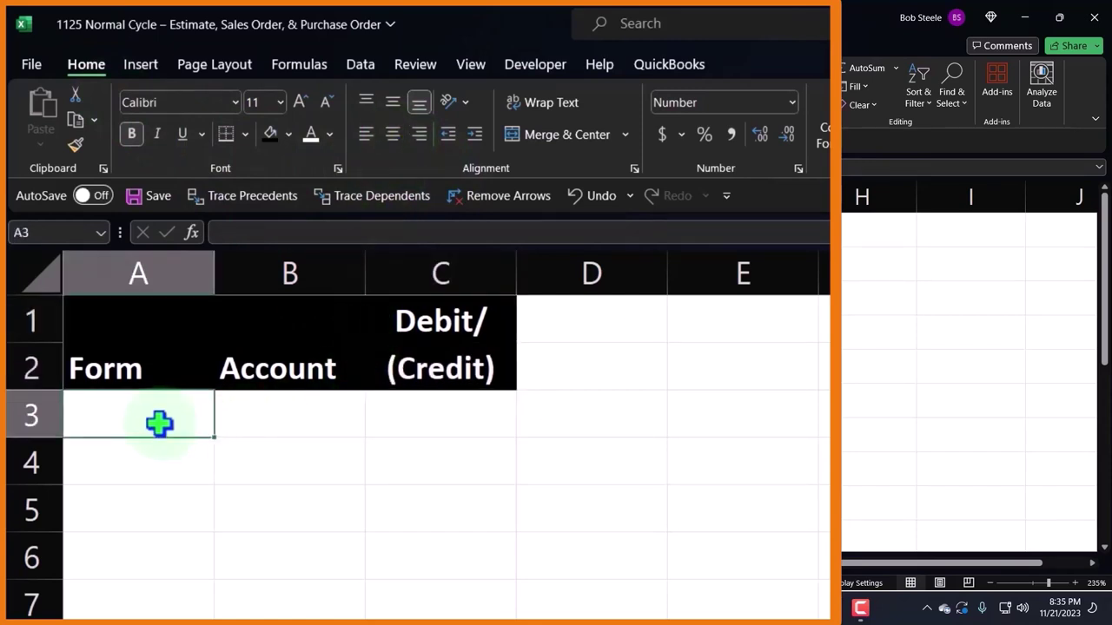
pyautogui.write('Estima')
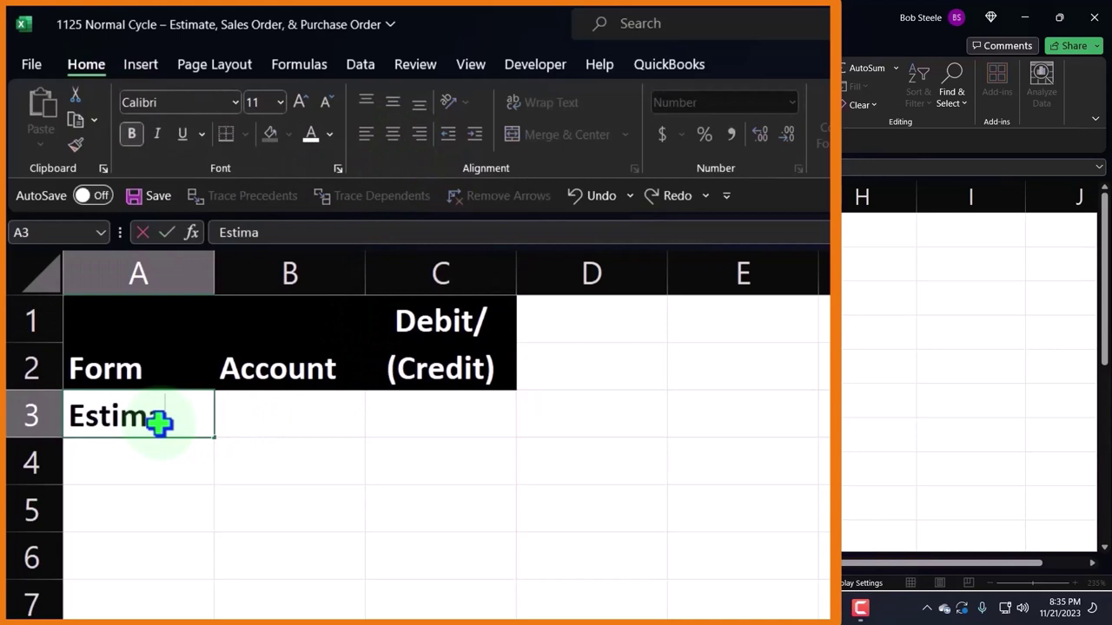
pyautogui.write('t')
pyautogui.press('Tab')
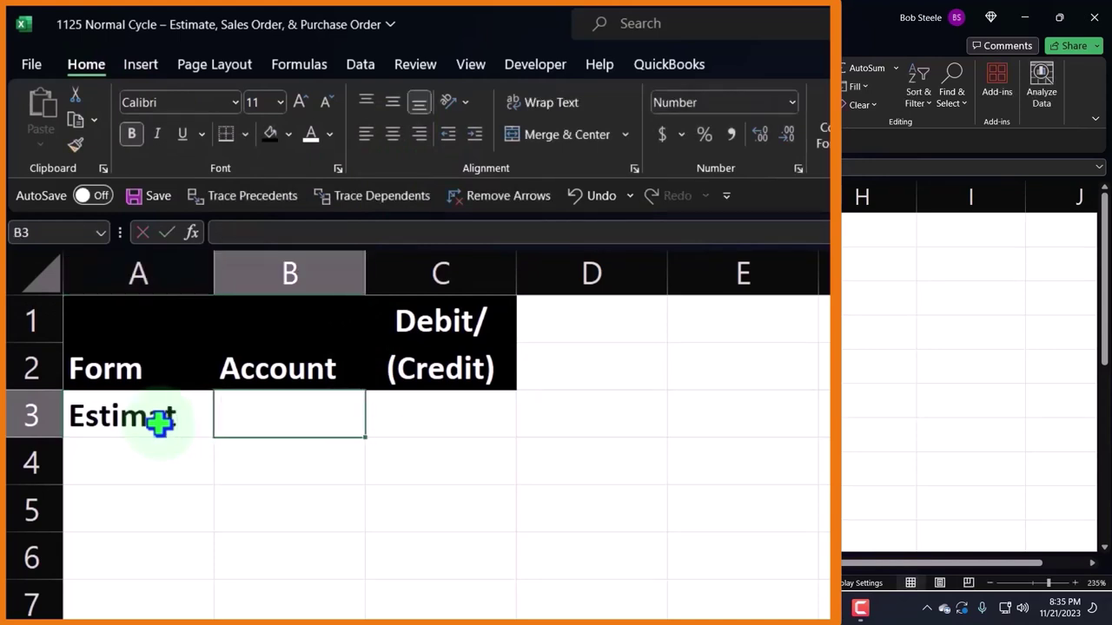
pyautogui.write('No fi')
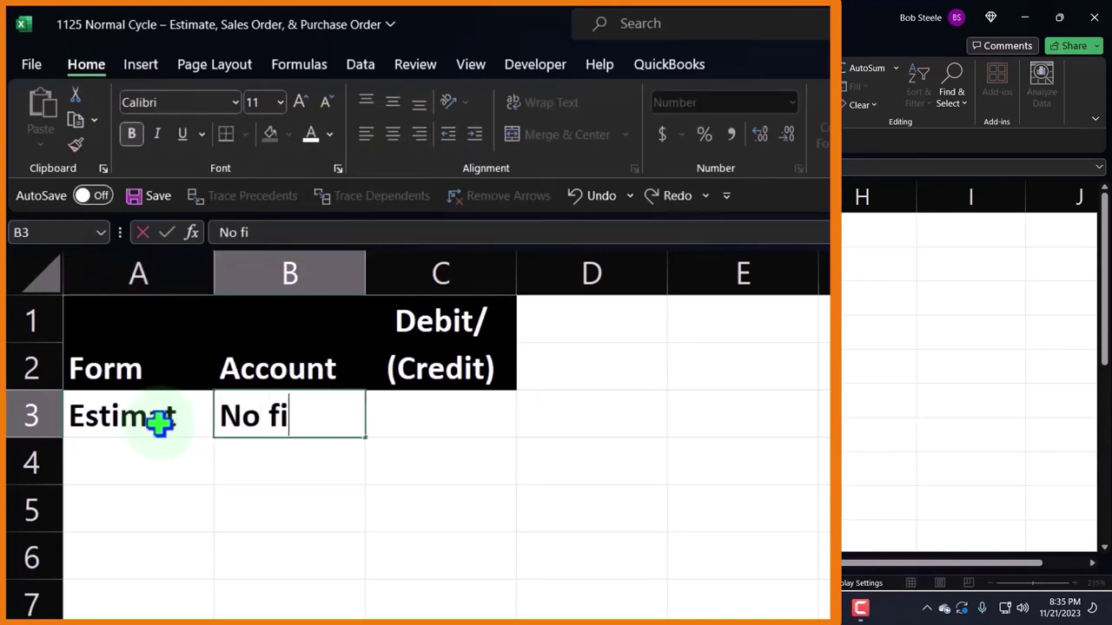
pyautogui.write('nancial')
pyautogui.press('BackSpace')
pyautogui.press('BackSpace')
pyautogui.press('BackSpace')
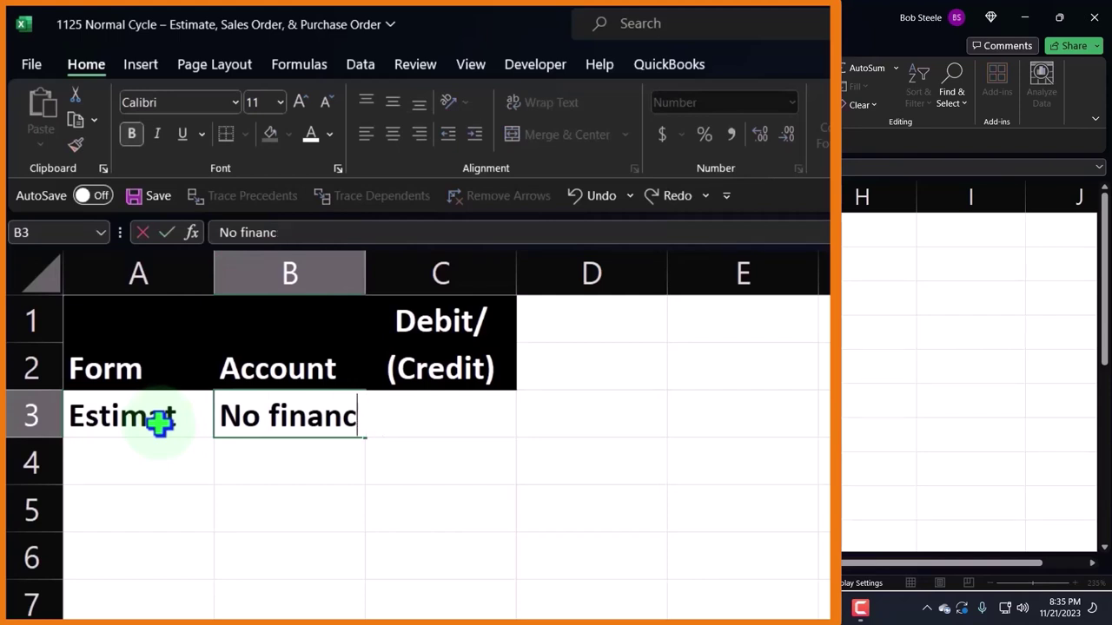
pyautogui.press('BackSpace')
pyautogui.press('BackSpace')
pyautogui.write('ancial transaction')
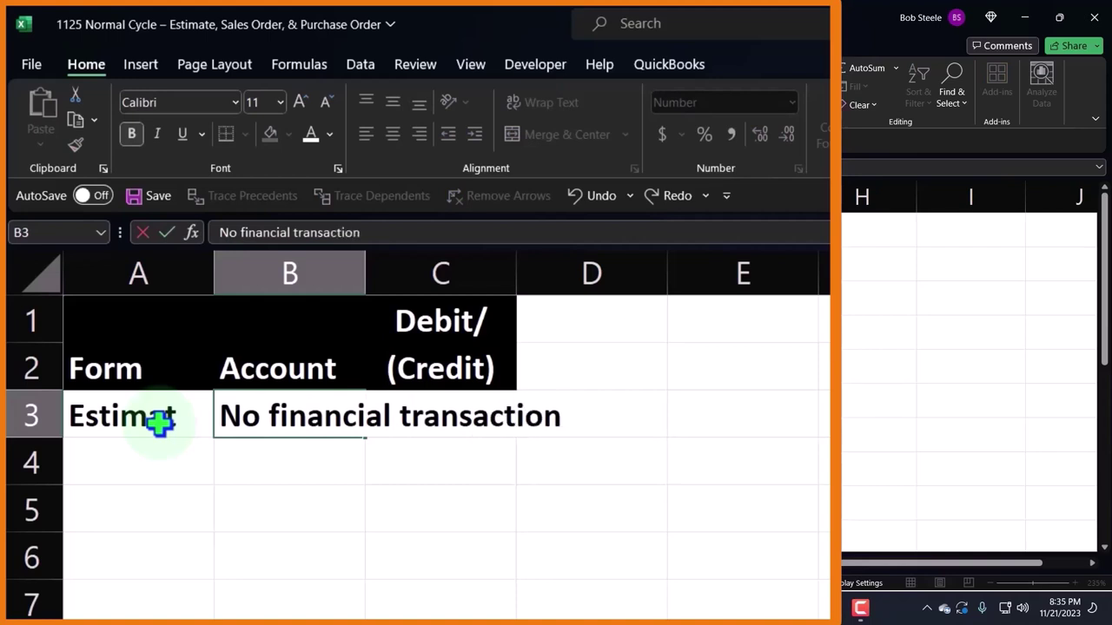
pyautogui.press('Return')
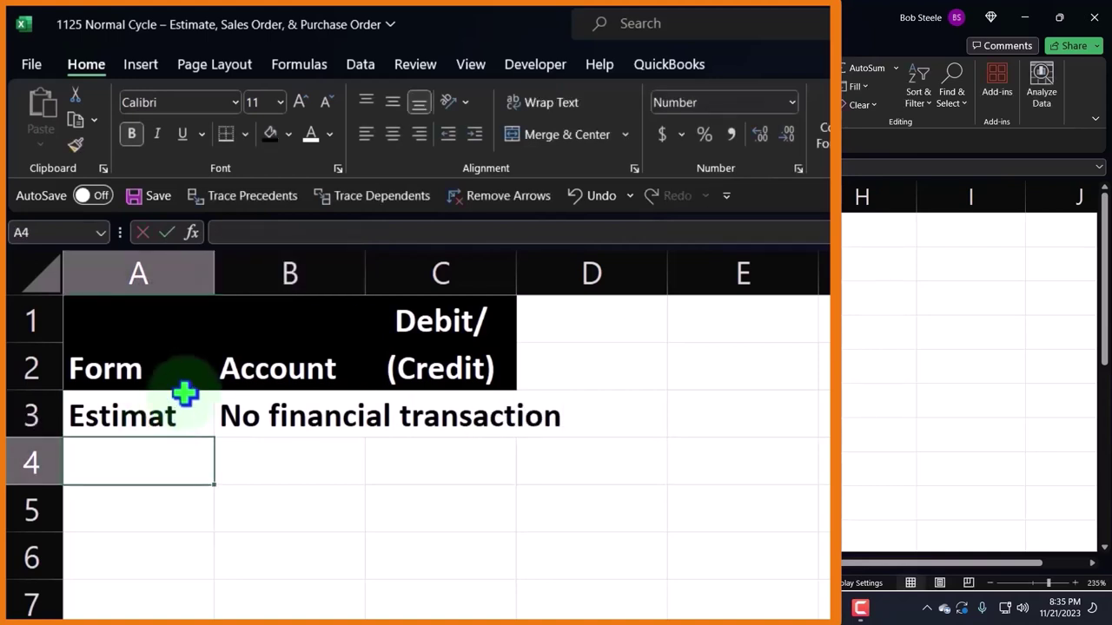
pyautogui.moveTo(363, 274); pyautogui.dragTo(458, 280)
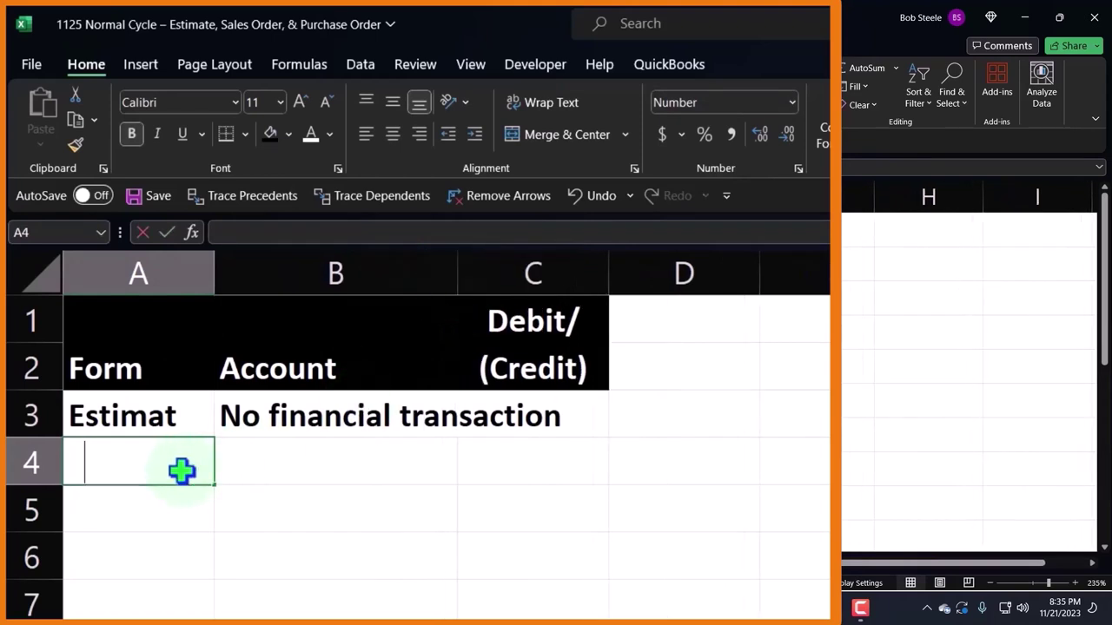
# Enter Sales Order as the form name in A4
pyautogui.write('Sale3s')
pyautogui.press('BackSpace')
pyautogui.press('BackSpace')
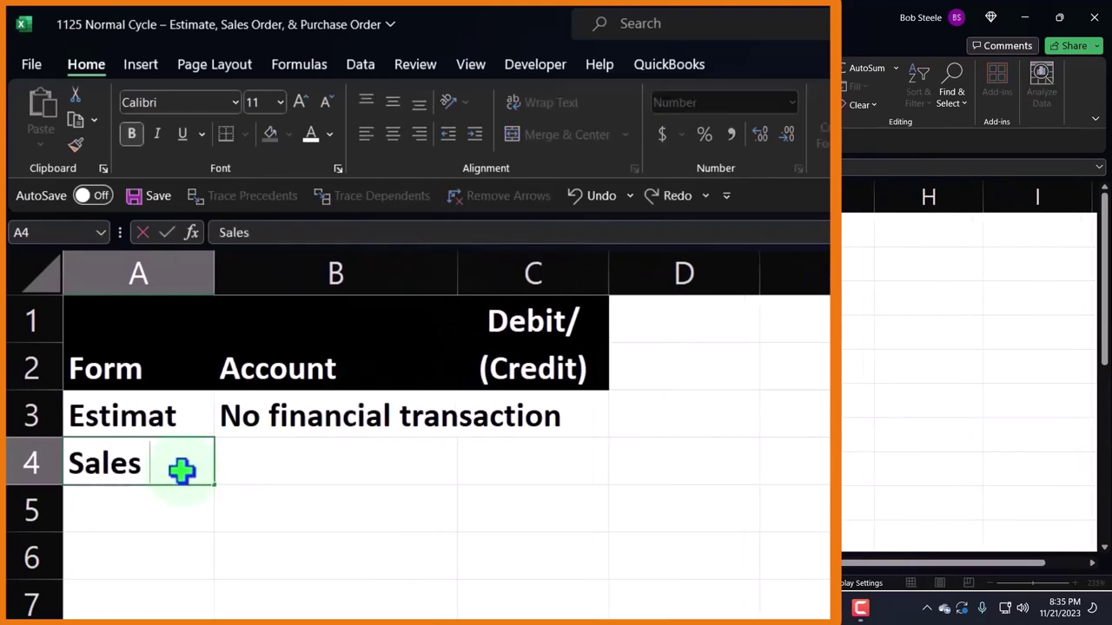
pyautogui.write('s Order')
pyautogui.press('Tab')
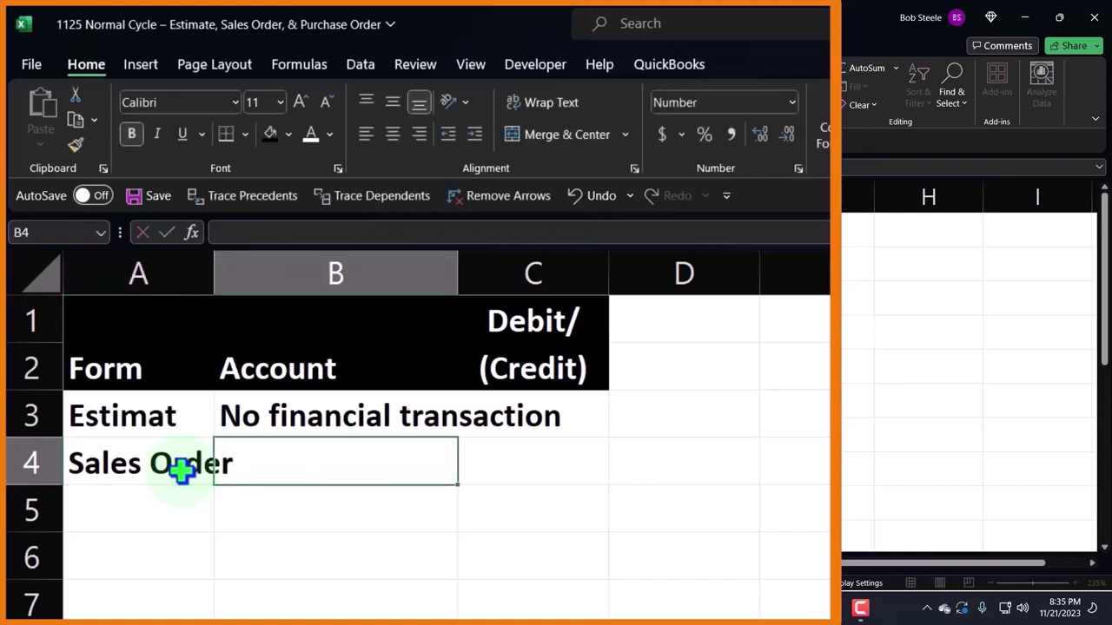
# Move the Sales Order entry down to A5, leaving a blank row beneath the estimate
pyautogui.click(332, 409)
pyautogui.click(194, 464)
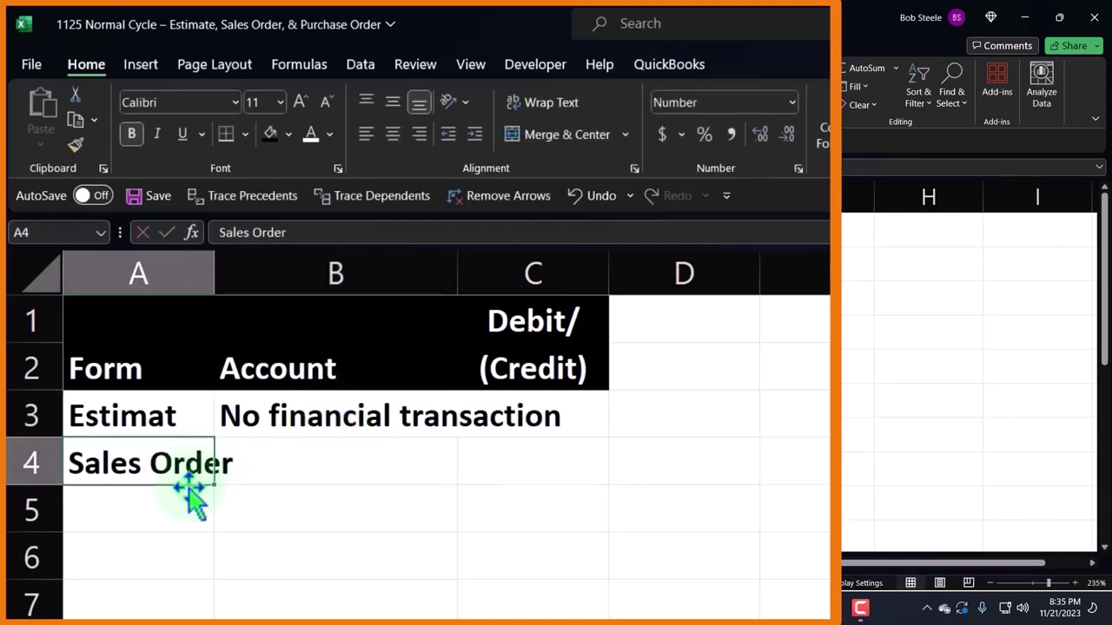
pyautogui.click(189, 492)
pyautogui.click(182, 469)
pyautogui.moveTo(182, 478); pyautogui.dragTo(188, 514)
# Copy the No financial transaction text from B3 to B5 and widen column A to fit Sales Order
pyautogui.click(279, 421)
pyautogui.hotkey('ctrl', 'c')
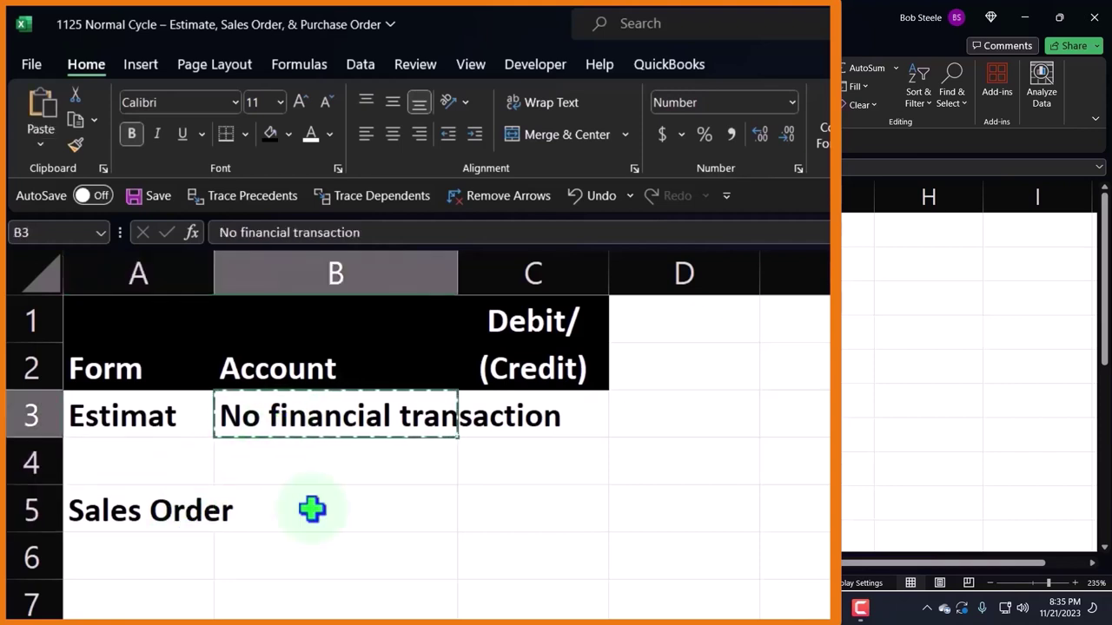
pyautogui.click(310, 509)
pyautogui.hotkey('ctrl', 'v')
pyautogui.moveTo(215, 263); pyautogui.dragTo(276, 260)
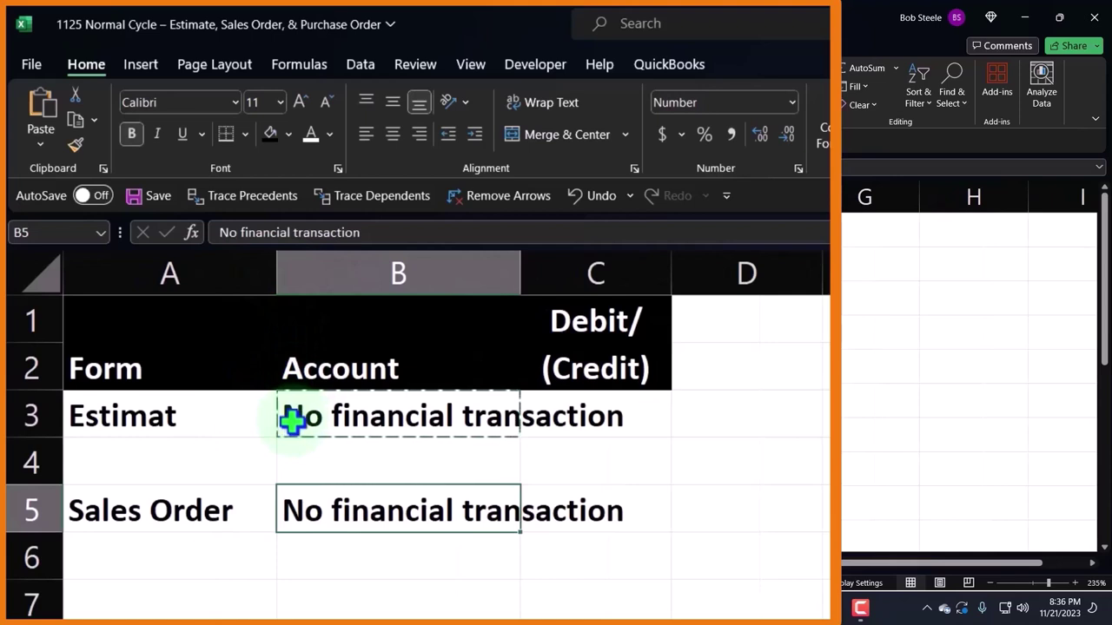
# Enter Purchase Order as the form name in A7, leaving row 6 blank
pyautogui.click(202, 595)
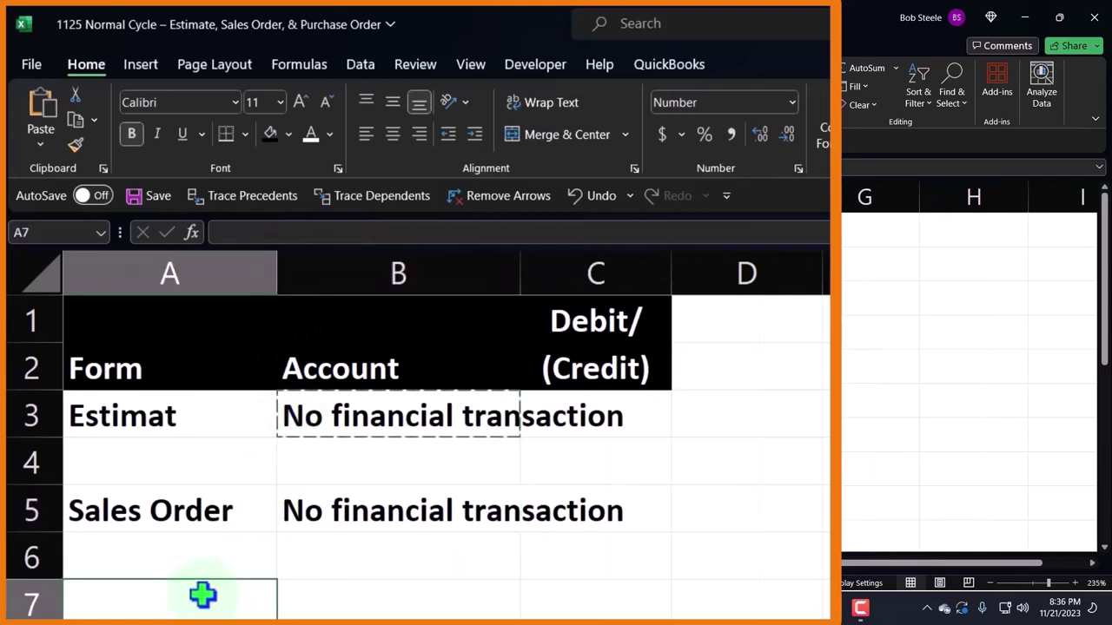
pyautogui.write('Purc')
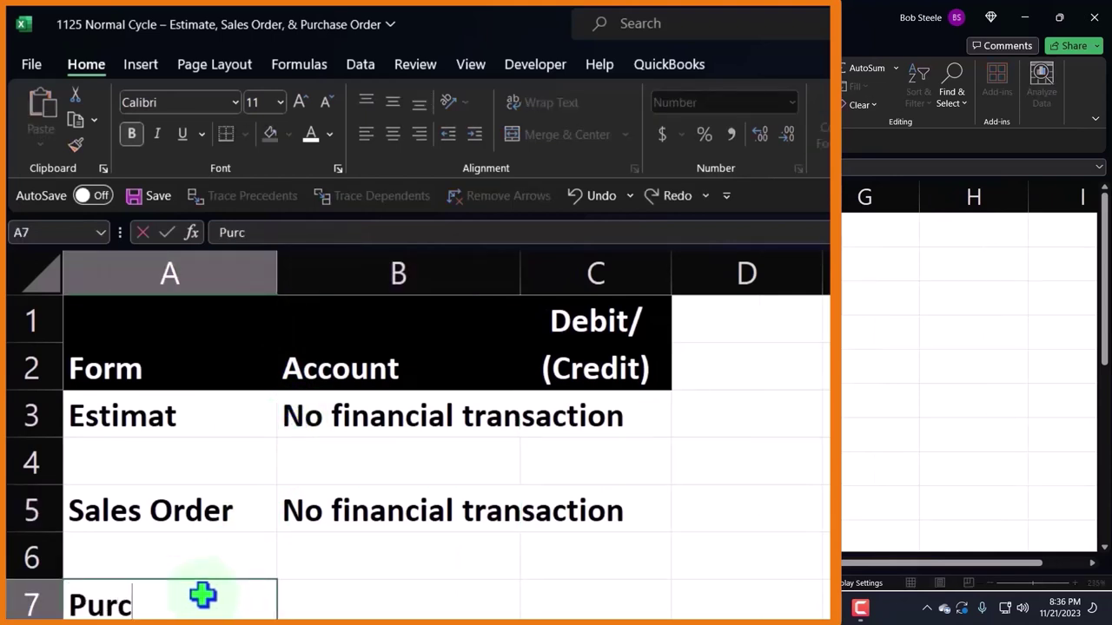
pyautogui.write('hase oer')
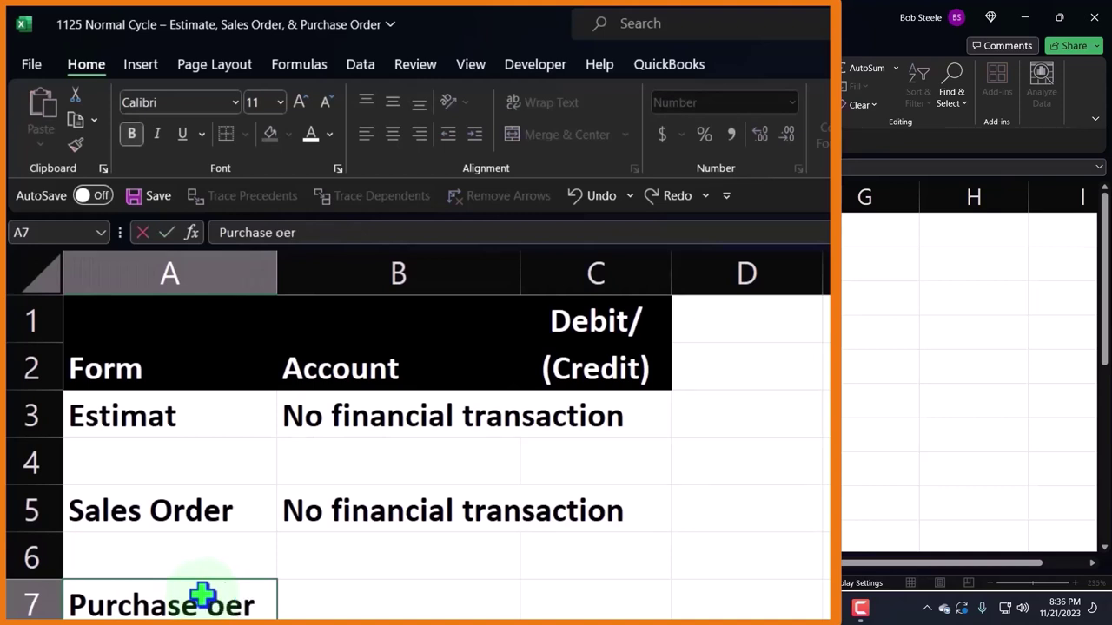
pyautogui.write('de')
pyautogui.press('BackSpace')
pyautogui.press('BackSpace')
pyautogui.press('BackSpace')
pyautogui.write('Oer')
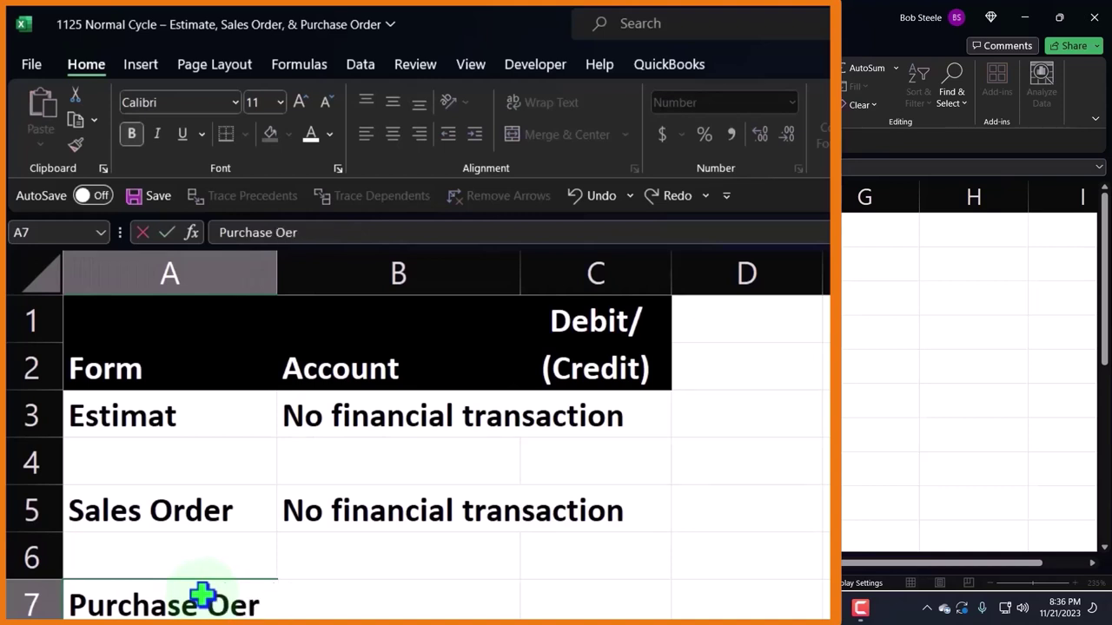
pyautogui.write('f')
pyautogui.press('BackSpace')
pyautogui.press('BackSpace')
pyautogui.press('BackSpace')
pyautogui.write('rder')
pyautogui.press('Tab')
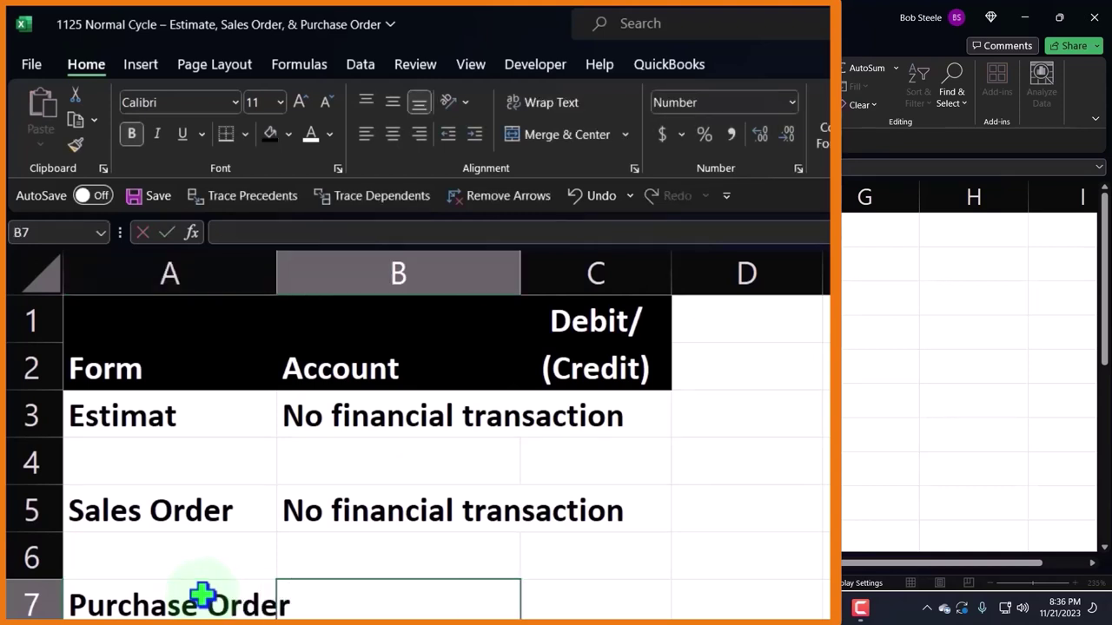
# Copy the No financial transaction text from B5 to B7 and widen column A to fit Purchase Order
pyautogui.click(351, 513)
pyautogui.hotkey('ctrl', 'c')
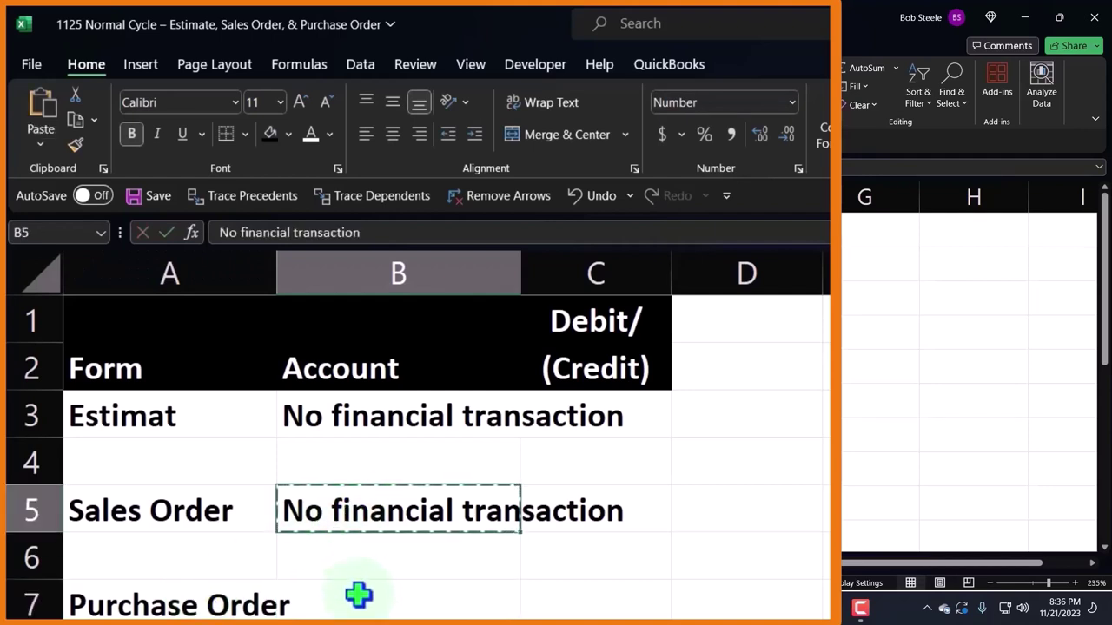
pyautogui.click(355, 597)
pyautogui.hotkey('ctrl', 'v')
pyautogui.moveTo(279, 257); pyautogui.dragTo(312, 255)
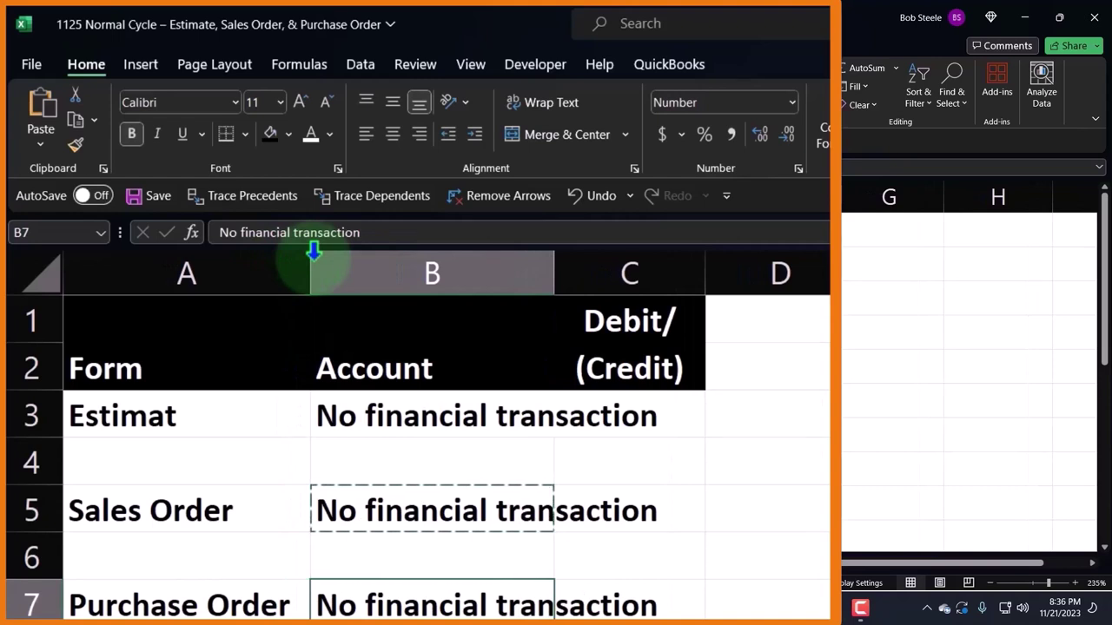
# Correct the spelling of the form name in A3 to Estimate
pyautogui.doubleClick(224, 418)
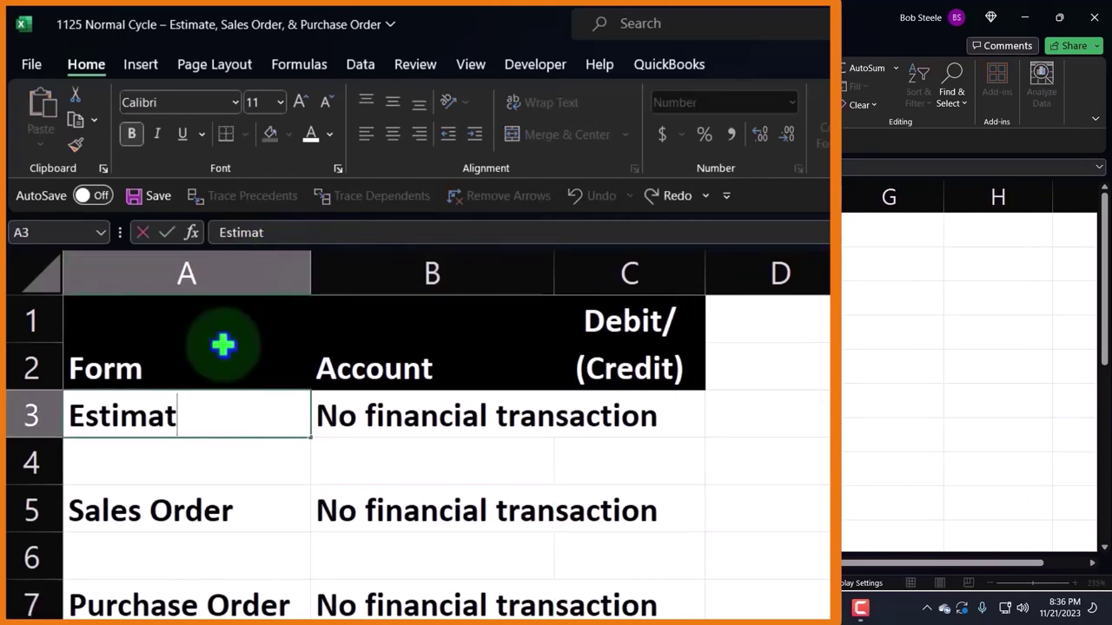
pyautogui.write('e')
pyautogui.press('Return')
# Narrow column D to a thin spacer beside the forms table
pyautogui.press('Right')
pyautogui.press('Right')
pyautogui.press('Right')
pyautogui.press('Right')
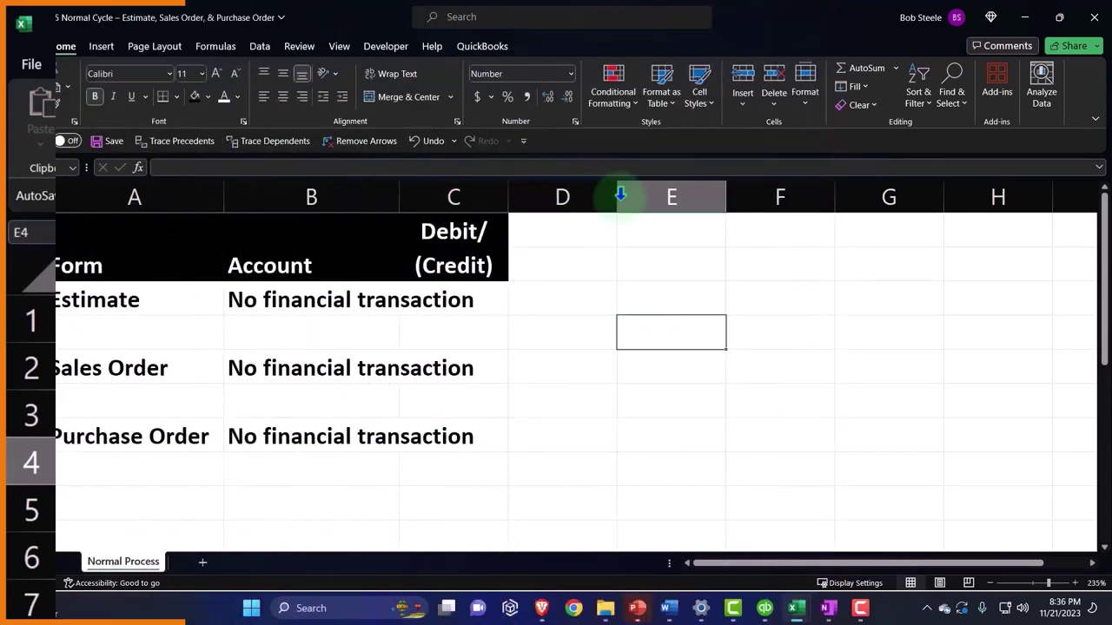
pyautogui.moveTo(617, 194); pyautogui.dragTo(519, 197)
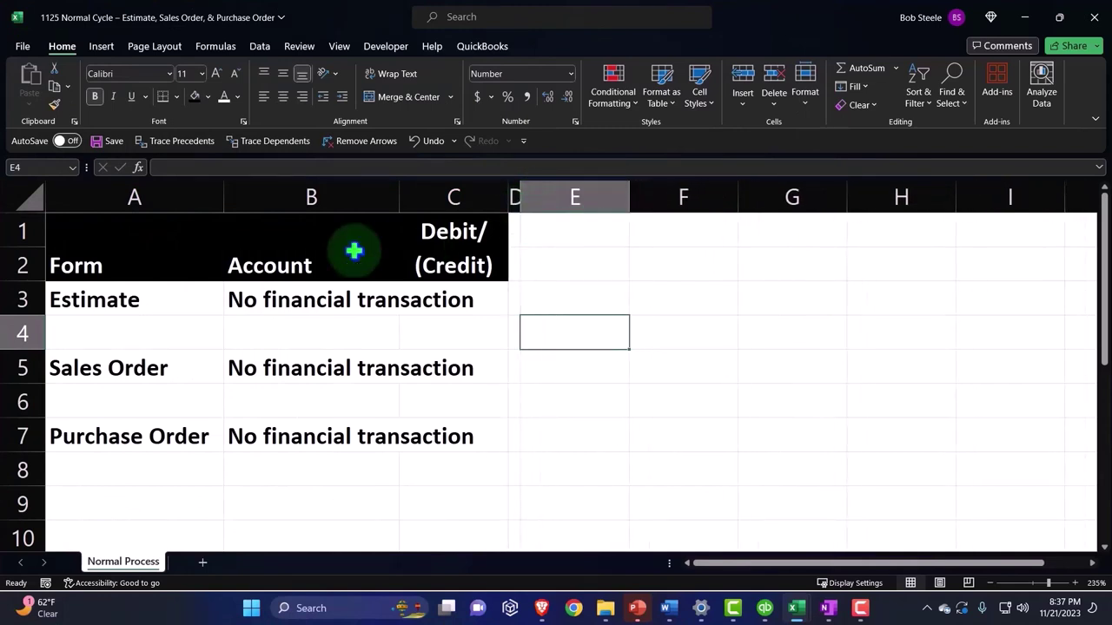
# Copy the Account heading from B2 to E1 and widen column E
pyautogui.click(278, 264)
pyautogui.hotkey('ctrl', 'c')
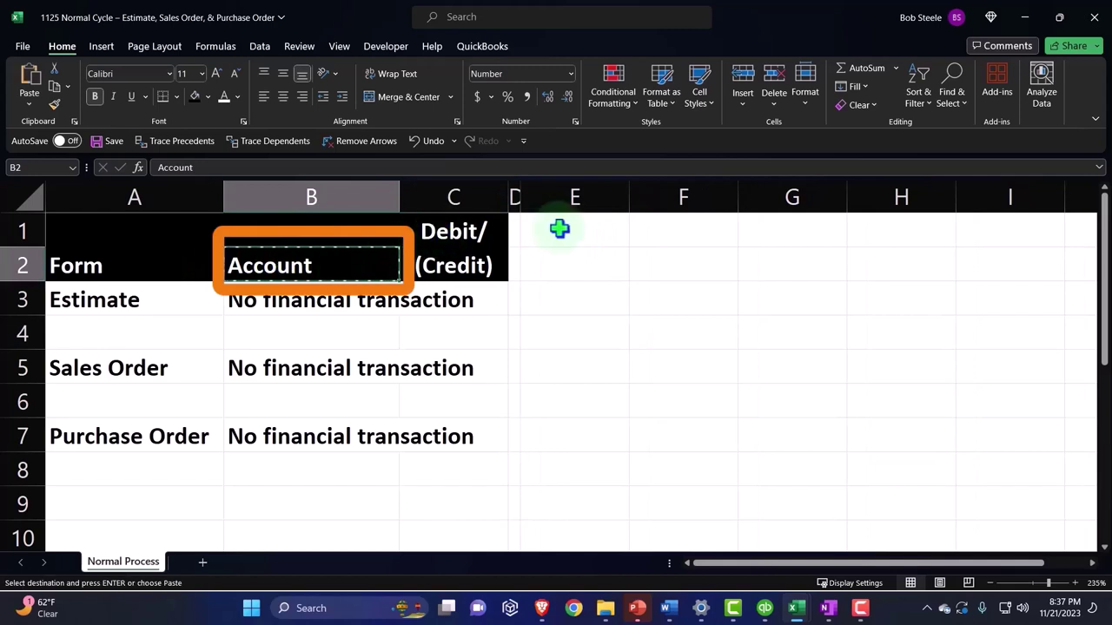
pyautogui.click(563, 230)
pyautogui.hotkey('ctrl', 'v')
pyautogui.moveTo(630, 194); pyautogui.dragTo(684, 178)
# Enter the two-line heading Beg in F1 and Trial Bal in F2
pyautogui.click(768, 226)
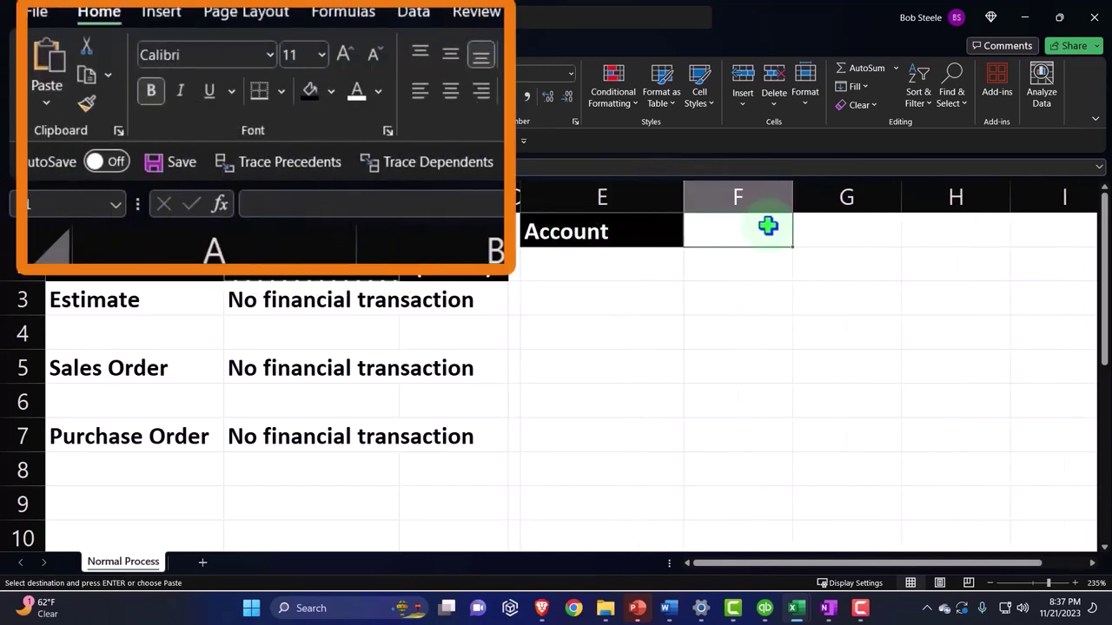
pyautogui.write('Beg')
pyautogui.press('Return')
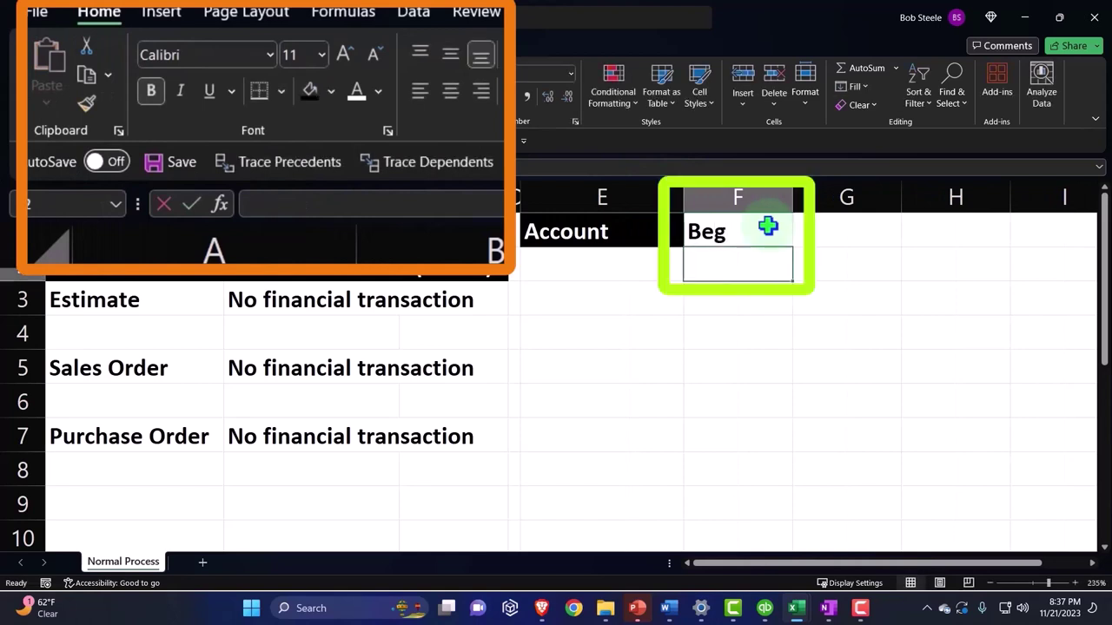
pyautogui.write('Trial Bal')
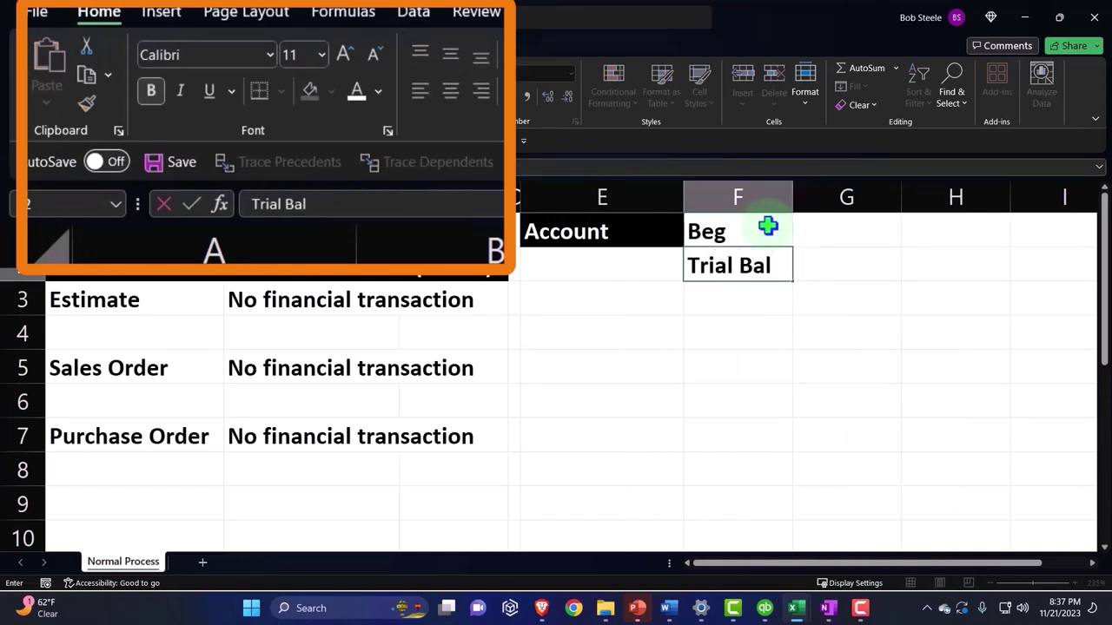
pyautogui.press('Tab')
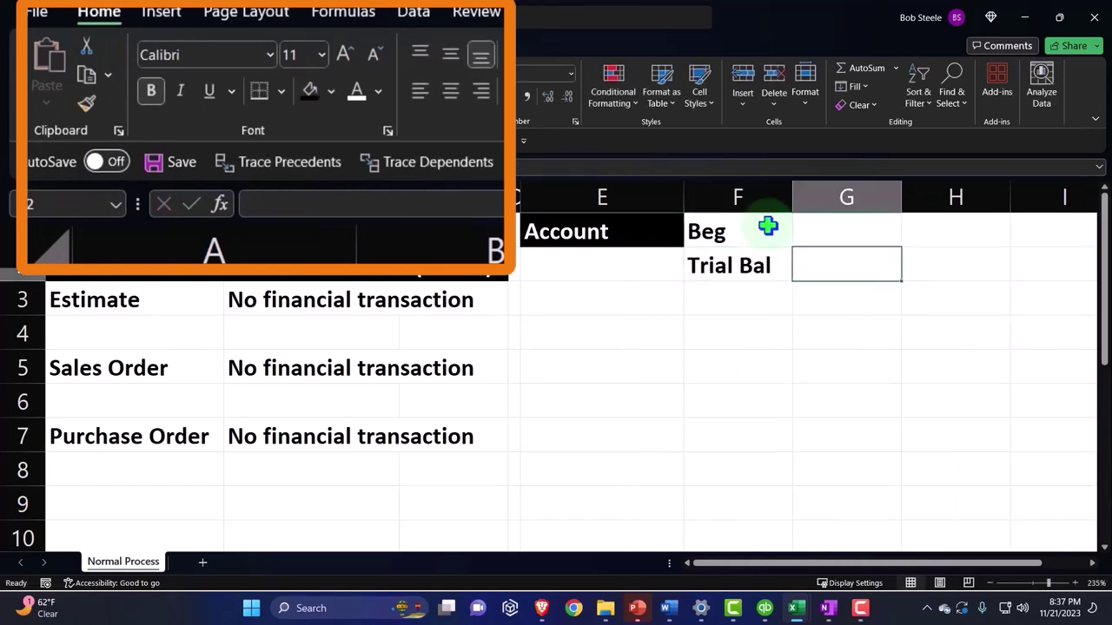
# Enter the heading Entries in G2 and the two-line heading End and Trial Bal in H1:H2
pyautogui.write('Entries')
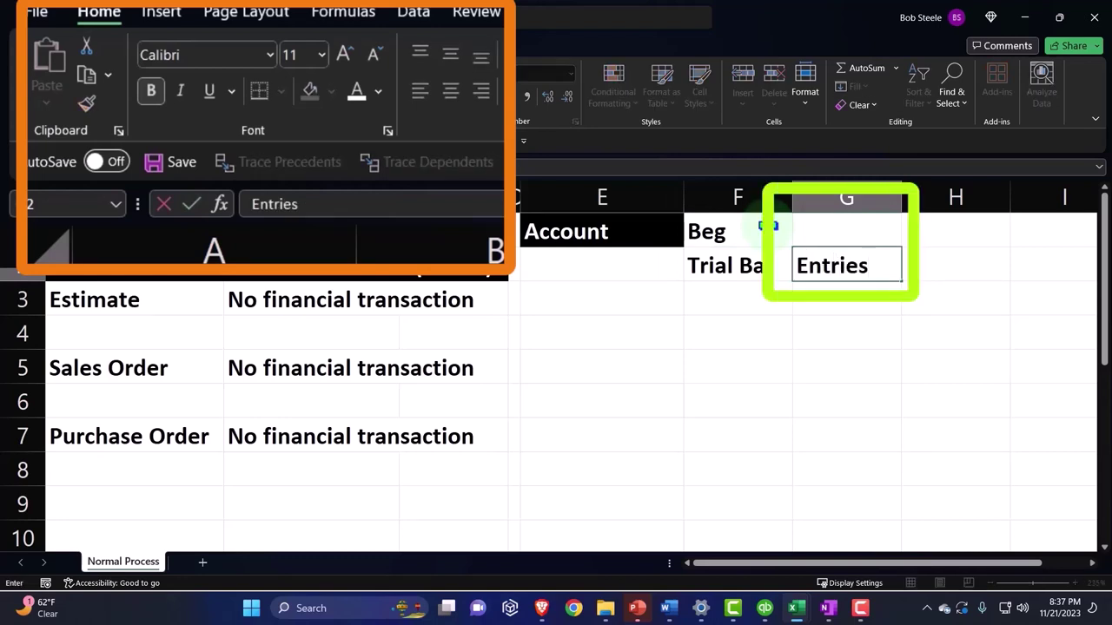
pyautogui.press('Tab')
pyautogui.press('Up')
pyautogui.write('End')
pyautogui.press('Return')
pyautogui.write('T')
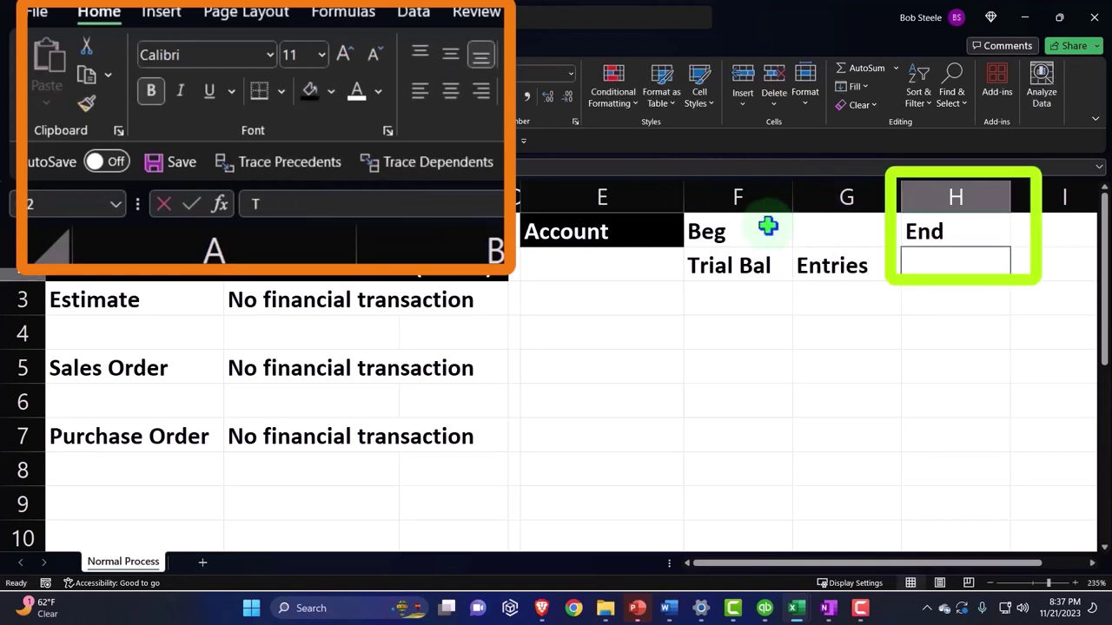
pyautogui.write('rial Balance')
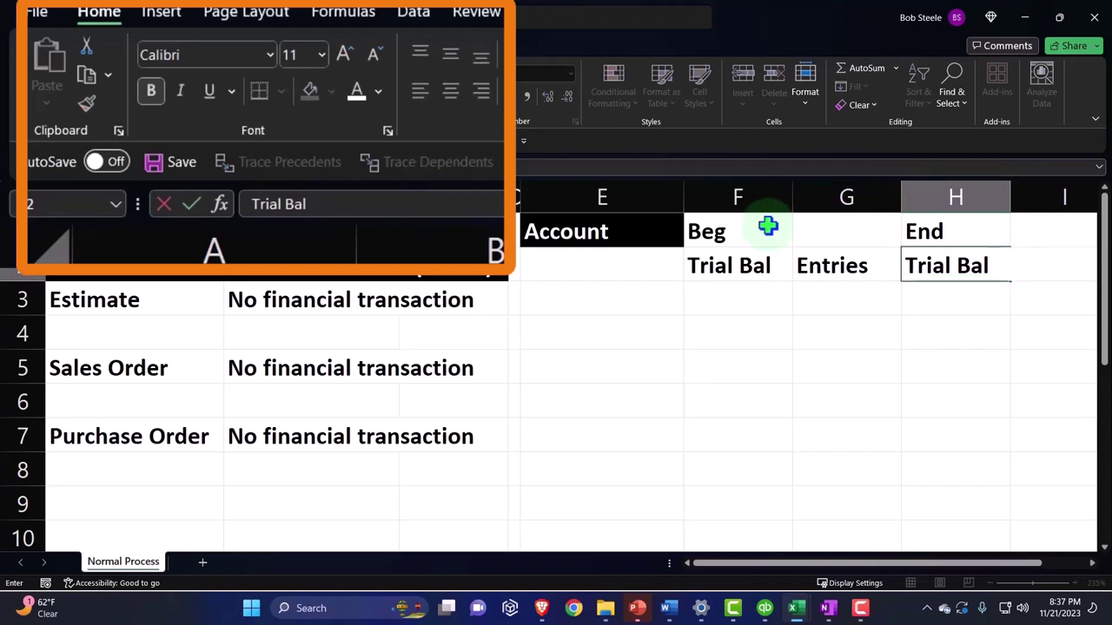
pyautogui.press('Return')
# Move the Account heading from E1 down to E2
pyautogui.click(620, 238)
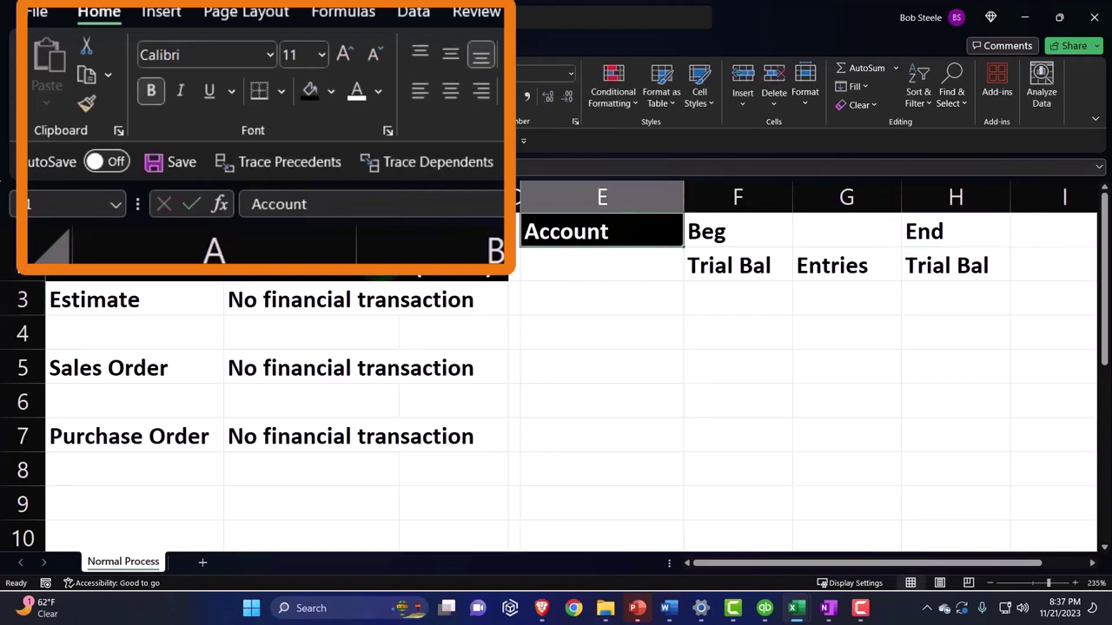
pyautogui.moveTo(591, 251); pyautogui.dragTo(592, 268)
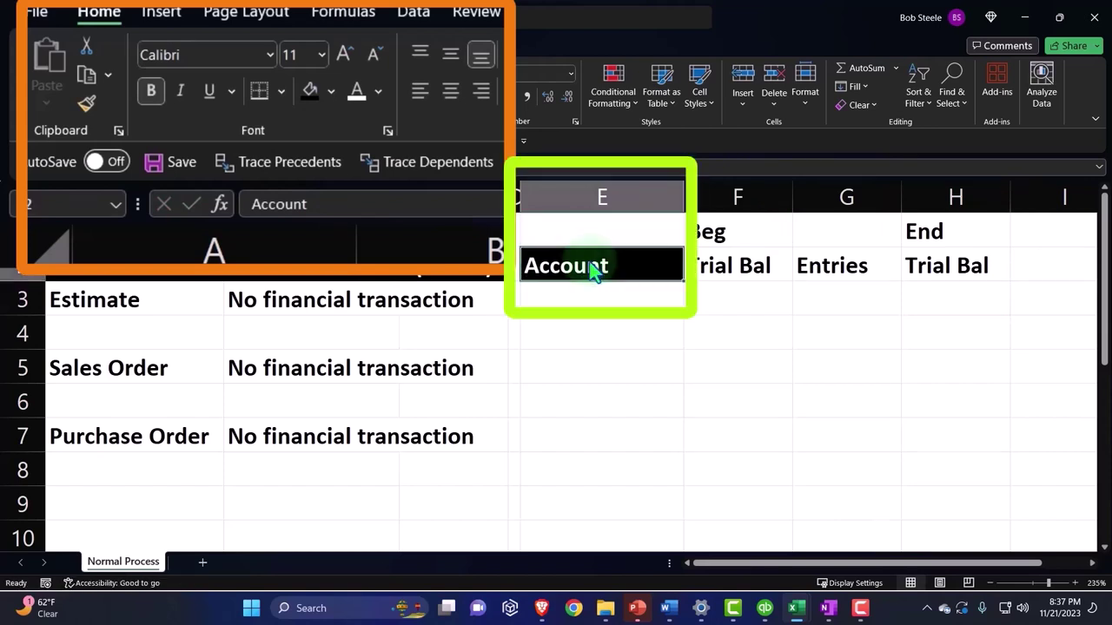
# Format the headings in F1:H2 with black fill, white text and centred alignment, and fill E1 black to match
pyautogui.moveTo(717, 231); pyautogui.dragTo(923, 269)
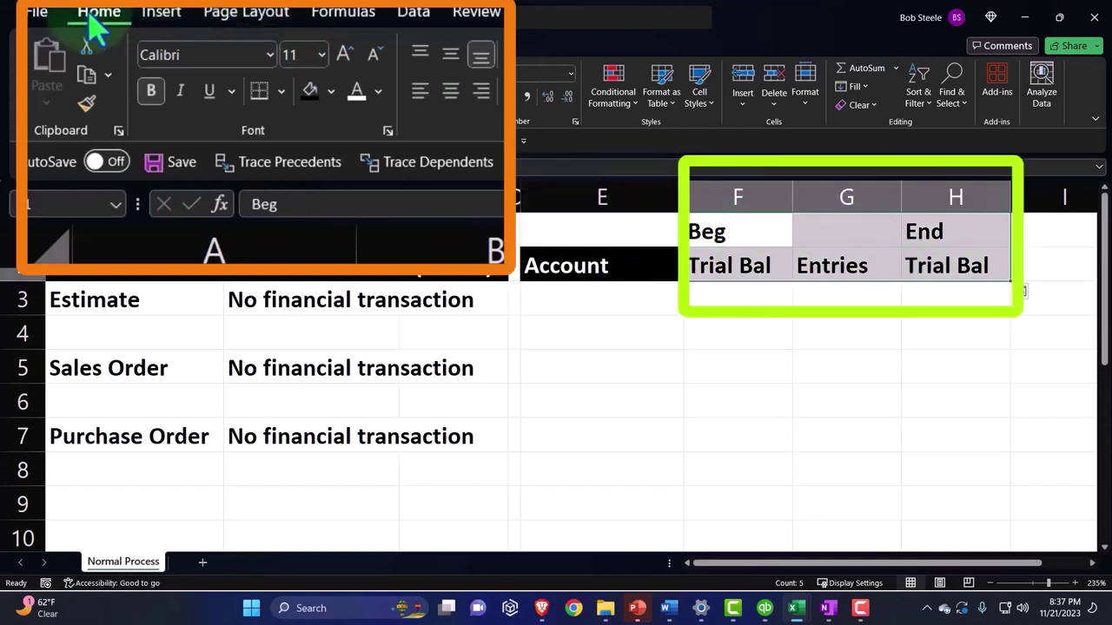
pyautogui.click(310, 91)
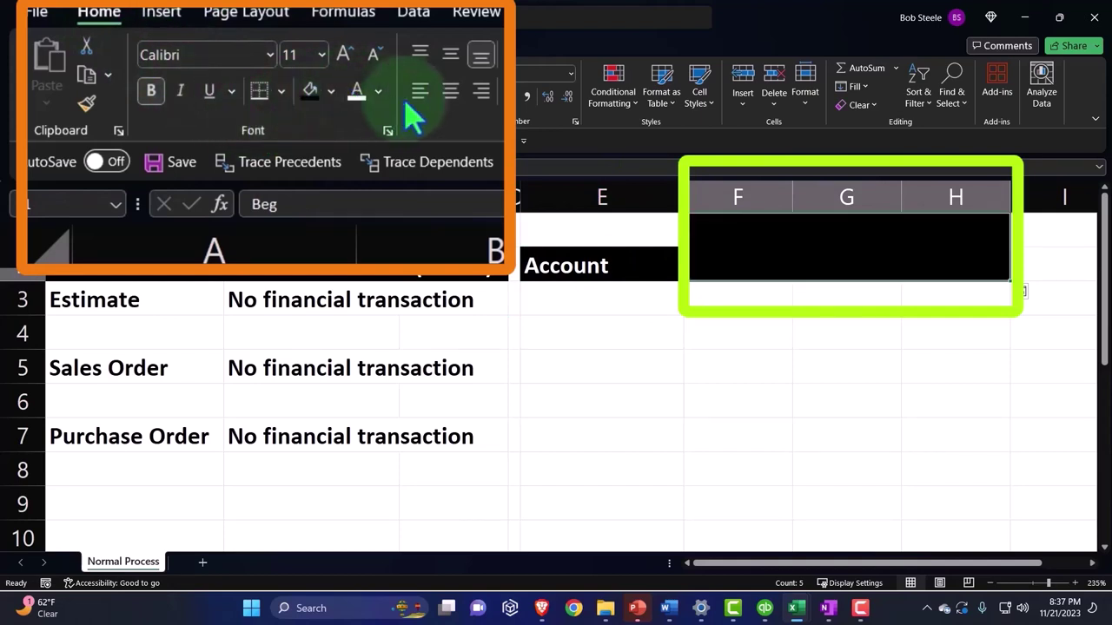
pyautogui.click(449, 90)
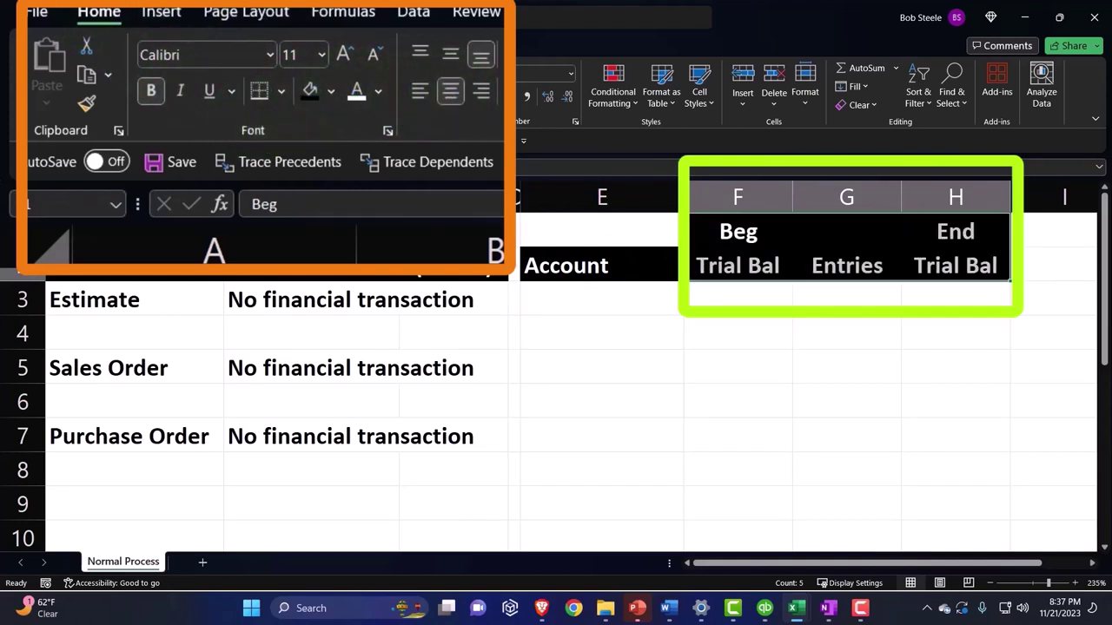
pyautogui.click(617, 244)
pyautogui.click(310, 91)
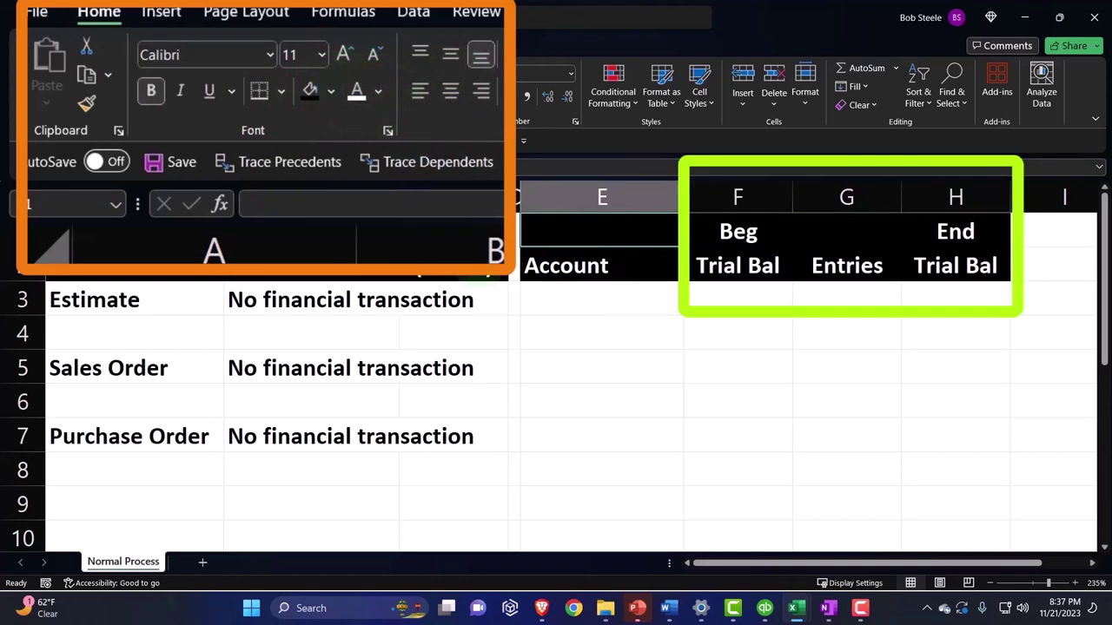
pyautogui.click(727, 426)
# List the accounts Cash in E3 and Accounts Receivable in E4, and widen column E to fit them
pyautogui.click(595, 299)
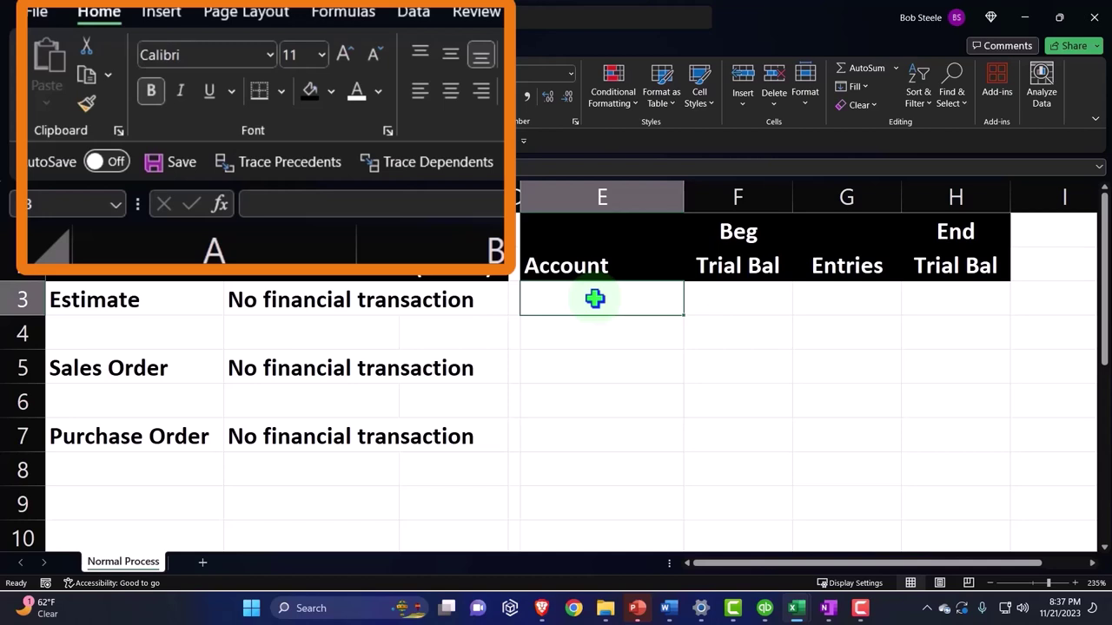
pyautogui.write('Cas')
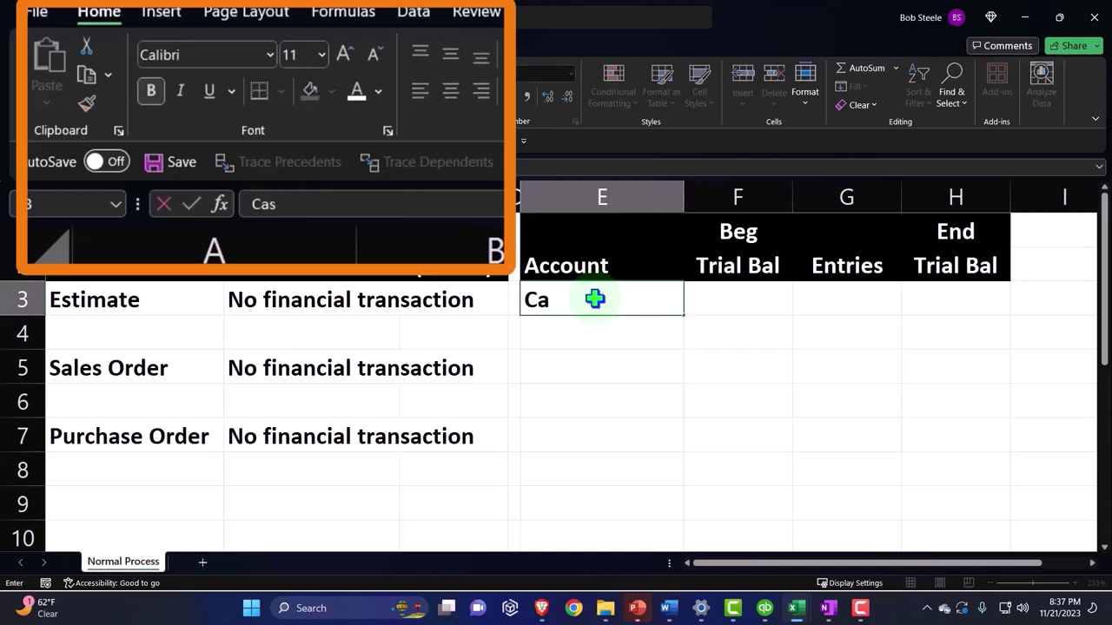
pyautogui.write('h')
pyautogui.press('Return')
pyautogui.write('Accounts')
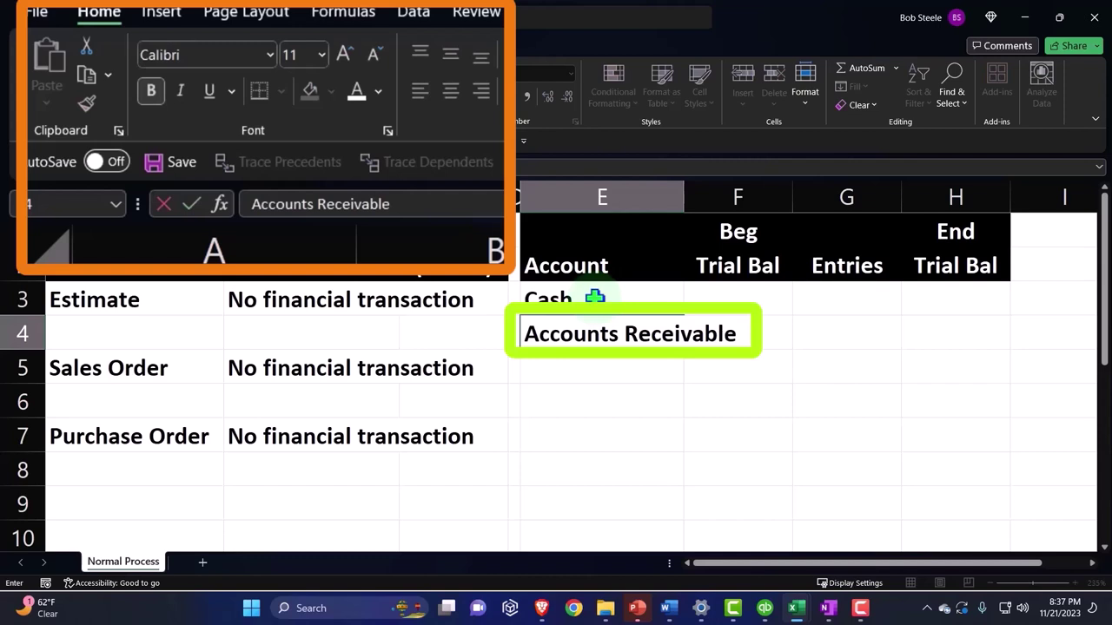
pyautogui.write(' Receivable')
pyautogui.press('Return')
pyautogui.moveTo(683, 198); pyautogui.dragTo(748, 190)
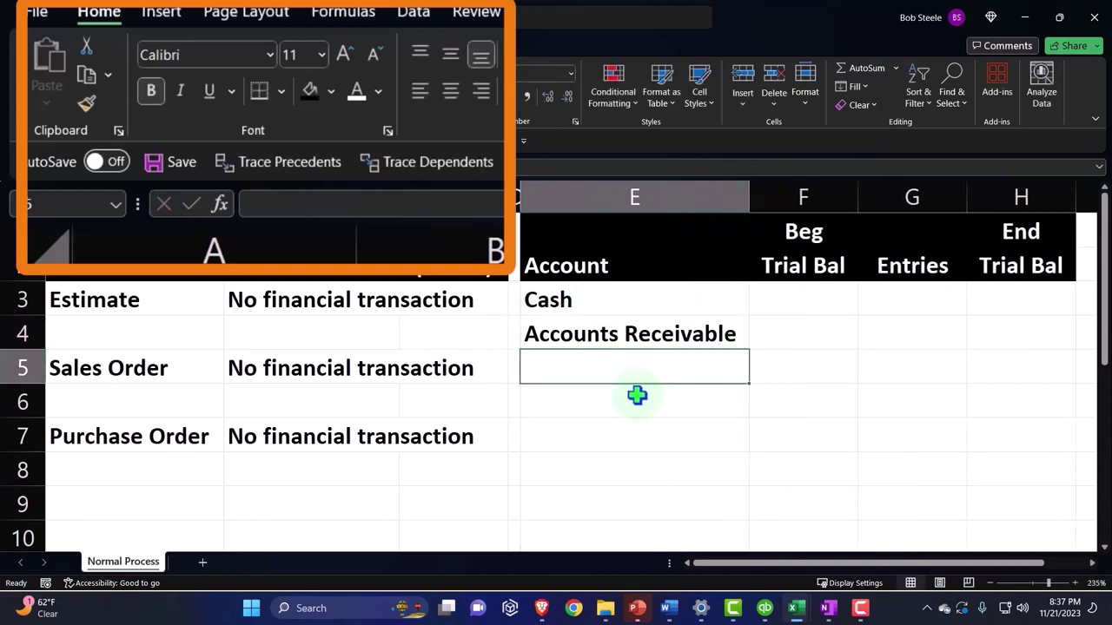
# Continue the account list with Inventory in E5, Accounts Payable in E6 and Equity in E7
pyautogui.write('Inven')
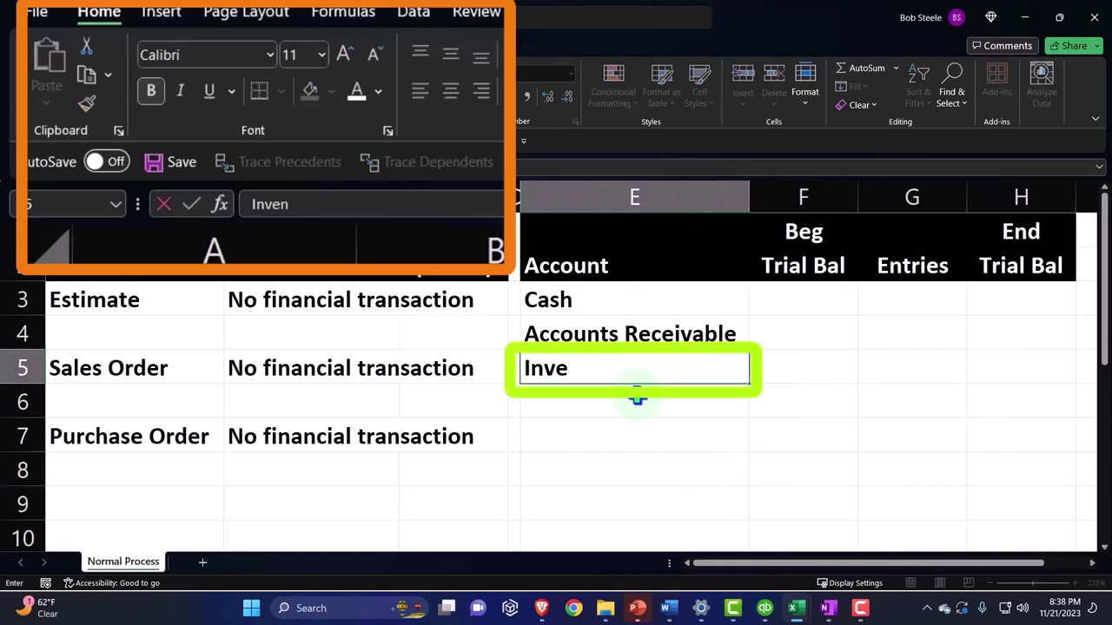
pyautogui.write('tory Accou')
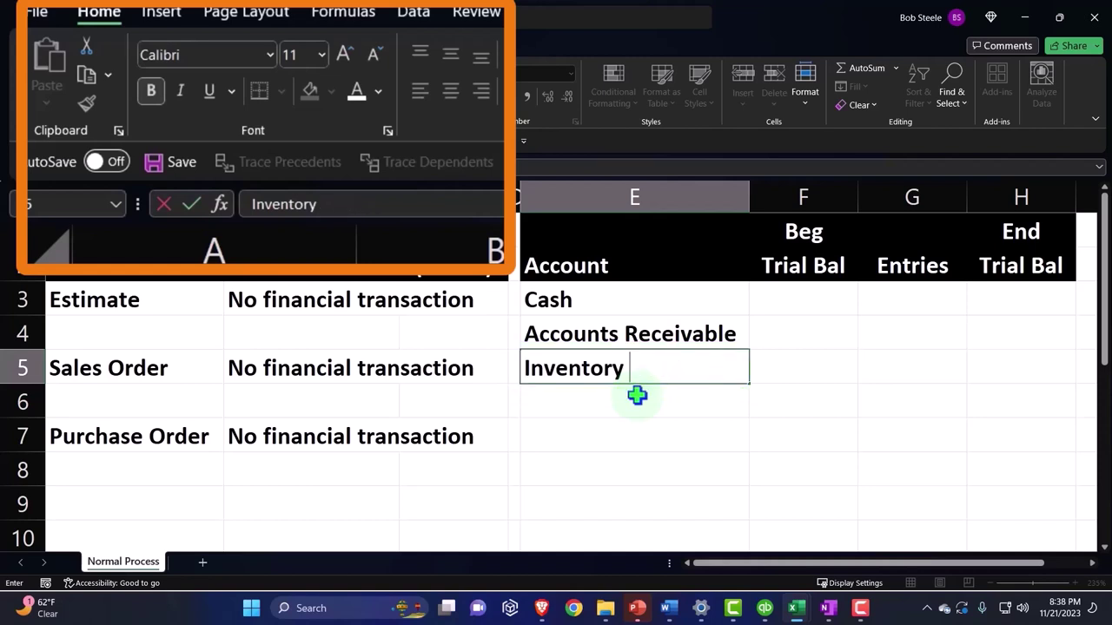
pyautogui.press('Return')
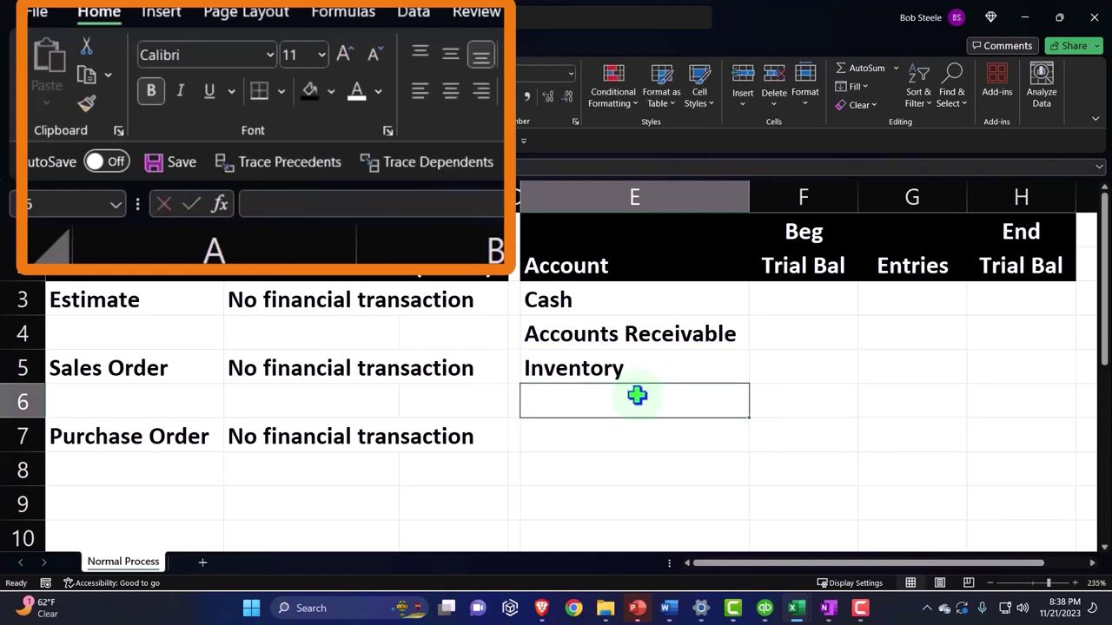
pyautogui.write('Accounts Py')
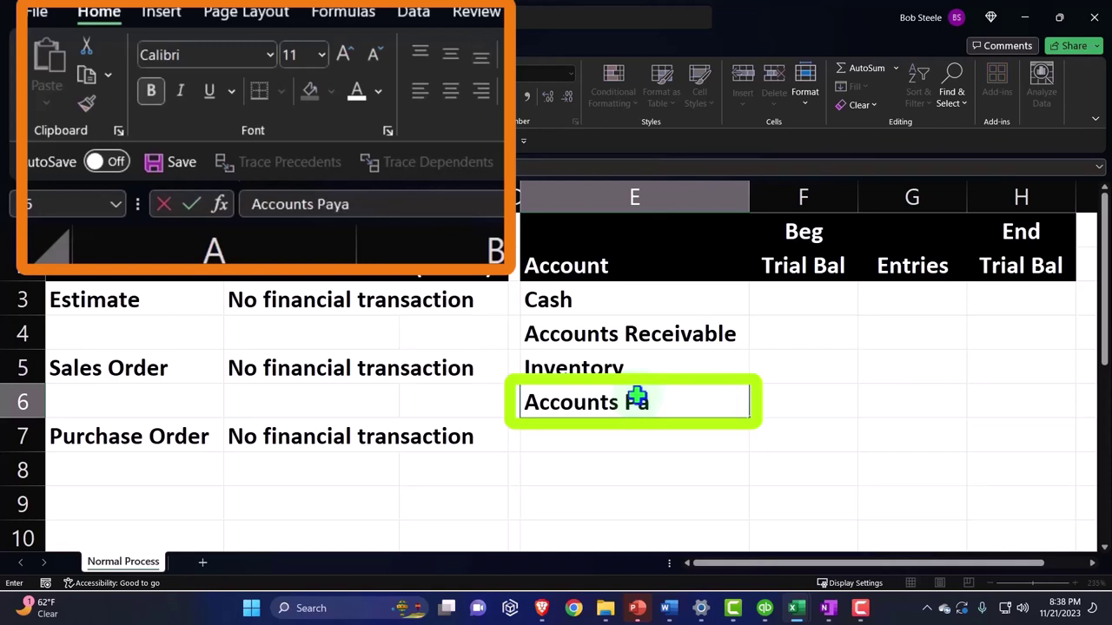
pyautogui.write('yable')
pyautogui.press('Return')
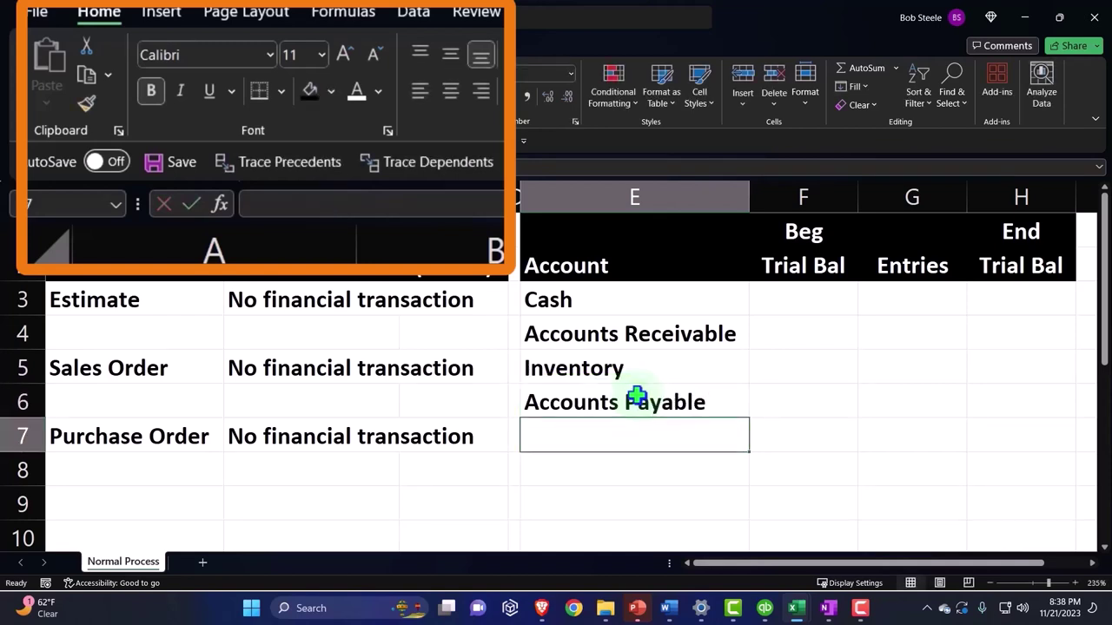
pyautogui.write('Eque')
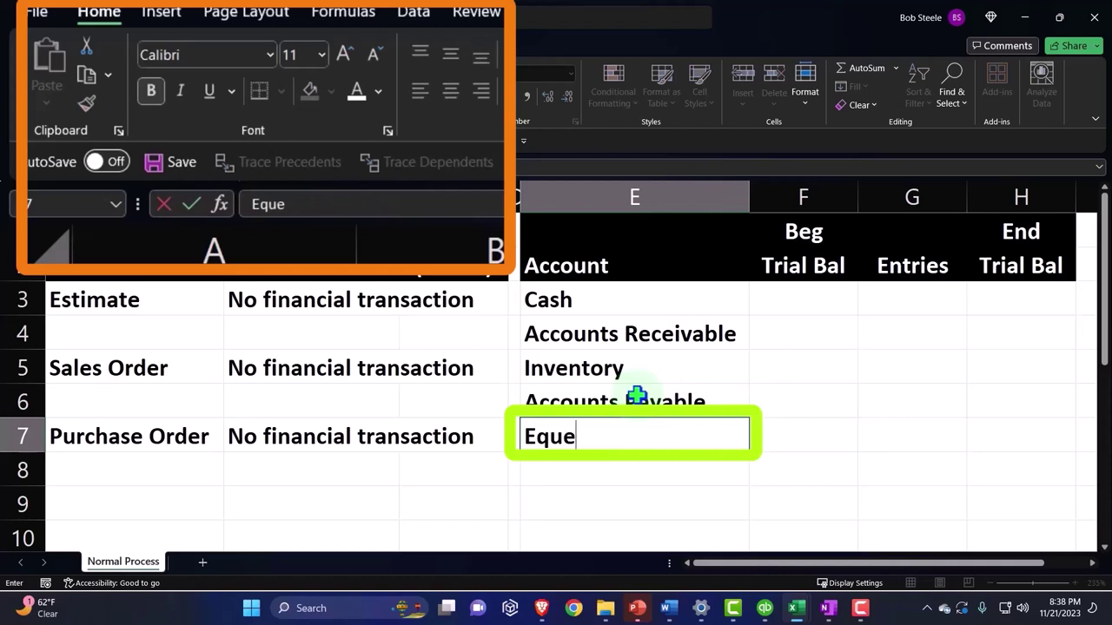
pyautogui.press('BackSpace')
pyautogui.write('ity')
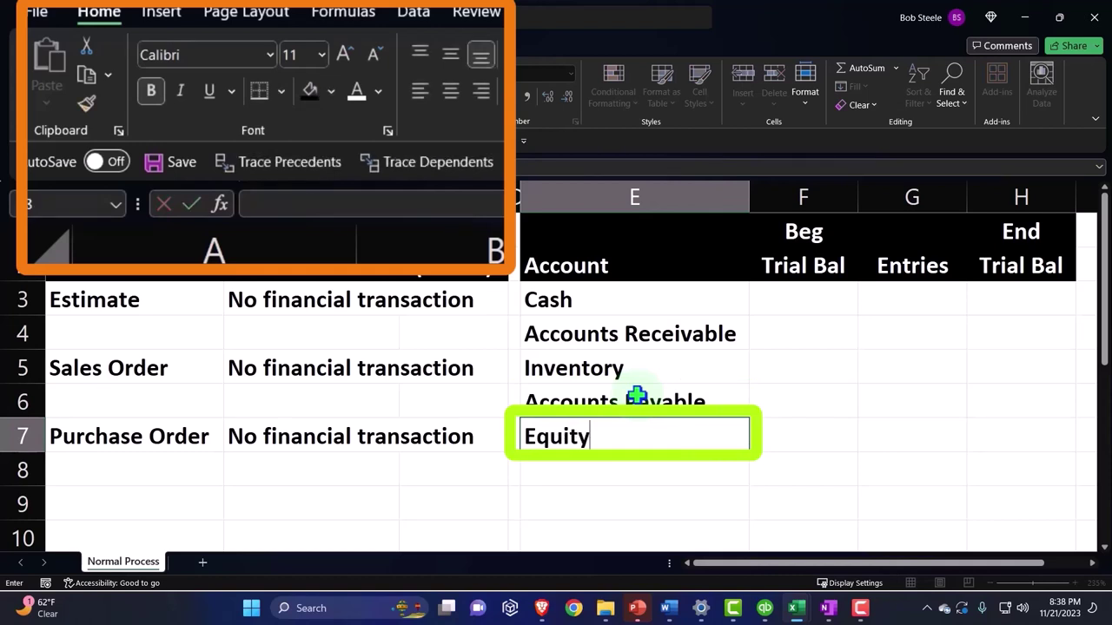
# Add the accounts Income in E8 and COGS in E9 to the account list
pyautogui.press('Return')
pyautogui.write('Income')
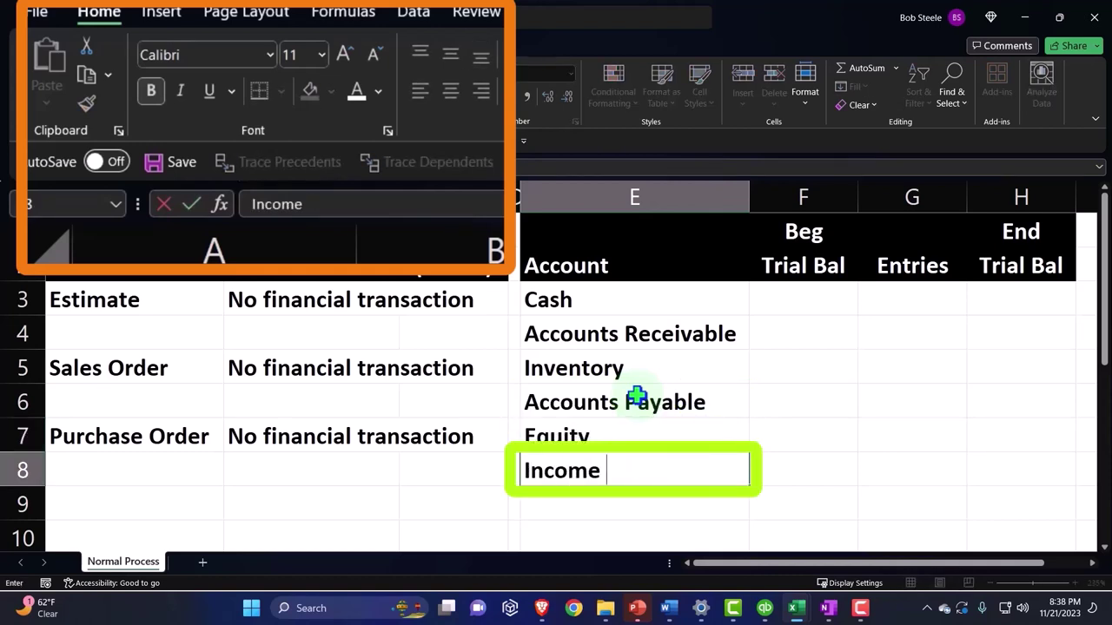
pyautogui.press('Return')
pyautogui.write('C')
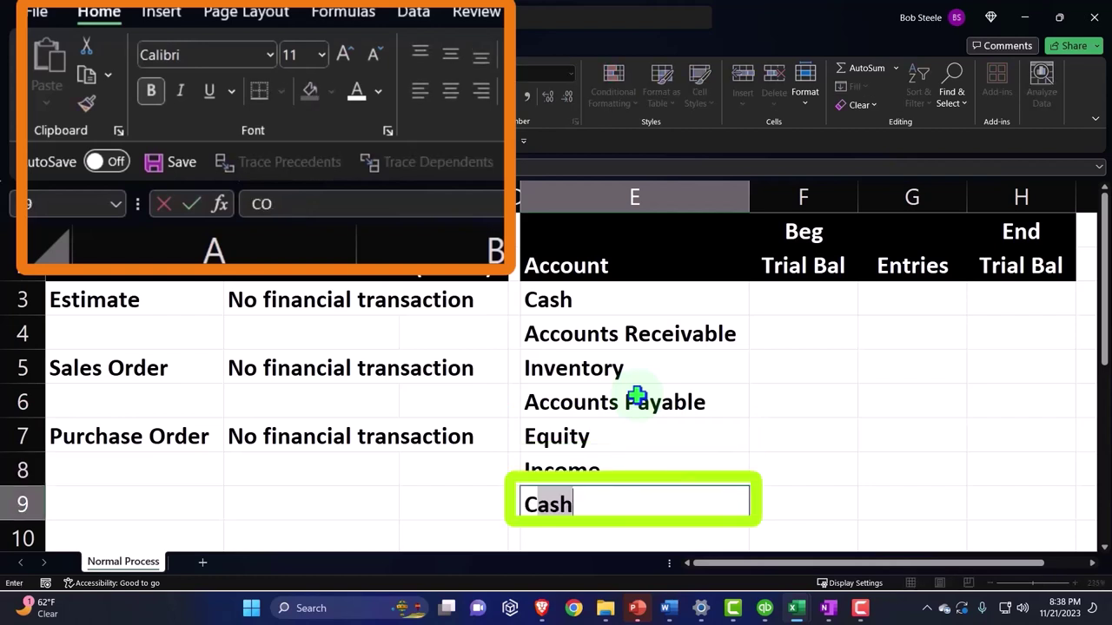
pyautogui.write('OGS')
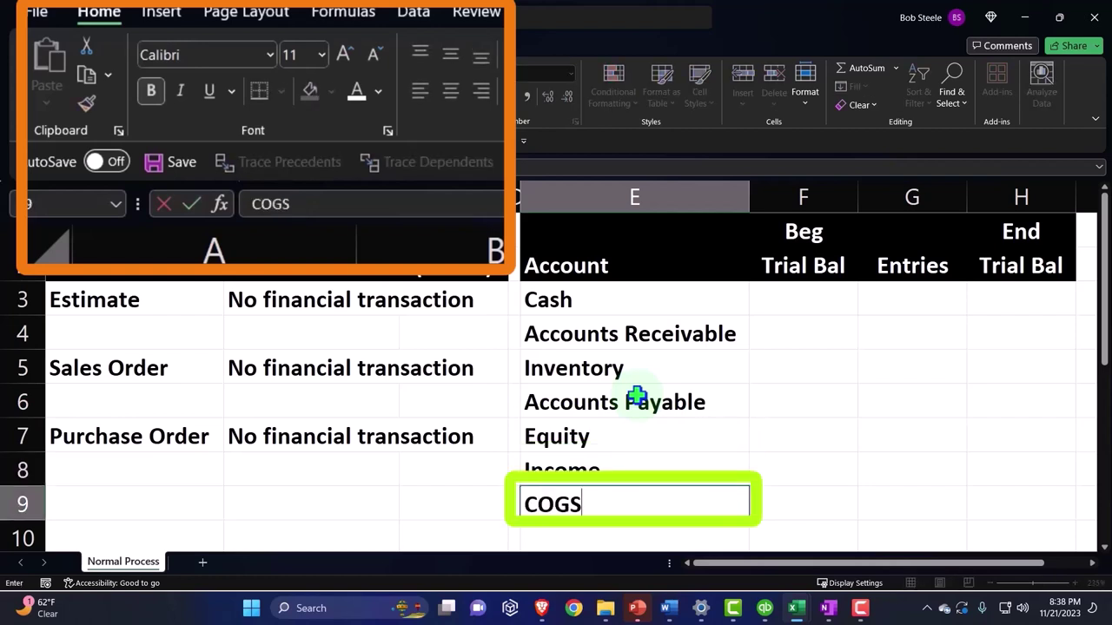
pyautogui.press('Return')
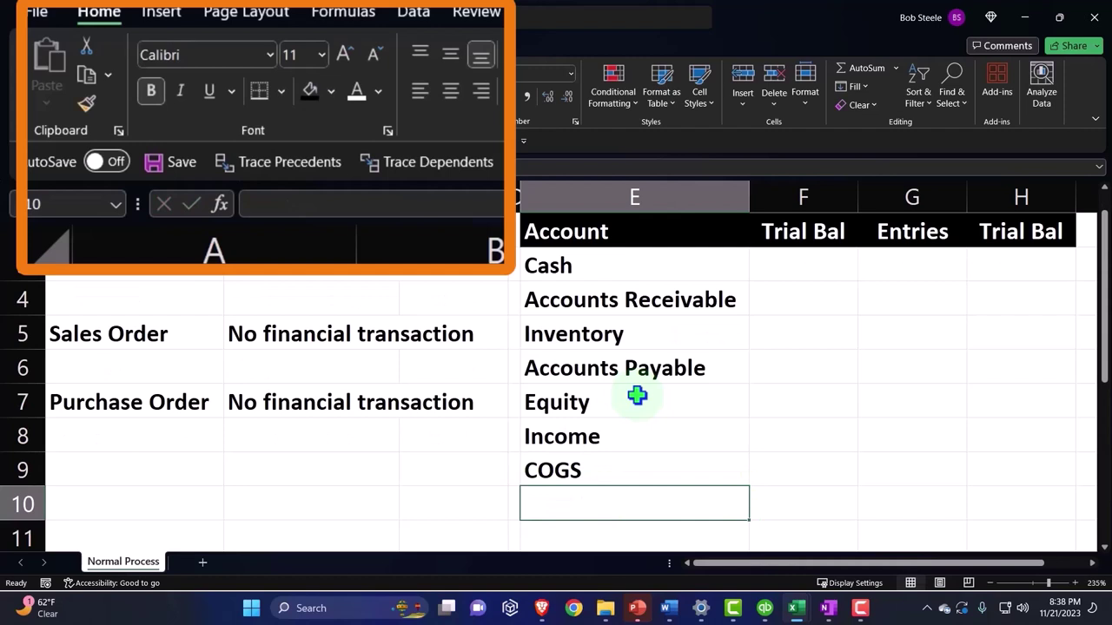
# Enter the summary row labels Debtis & (Credits) in E10 and Net Income in E11
pyautogui.write('Debtis ')
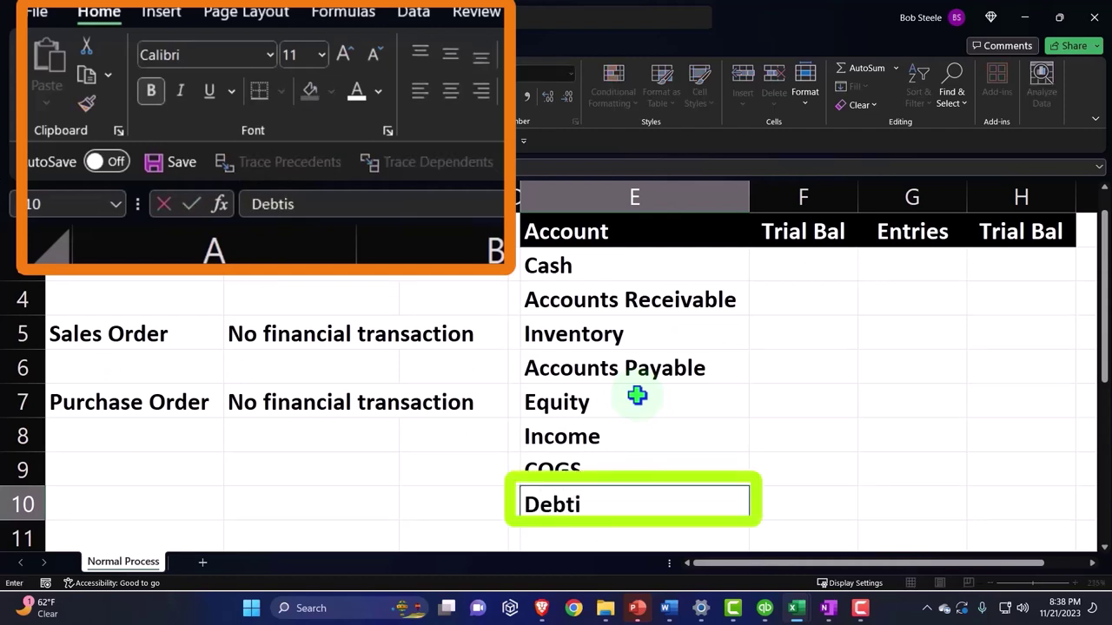
pyautogui.write('& Credits')
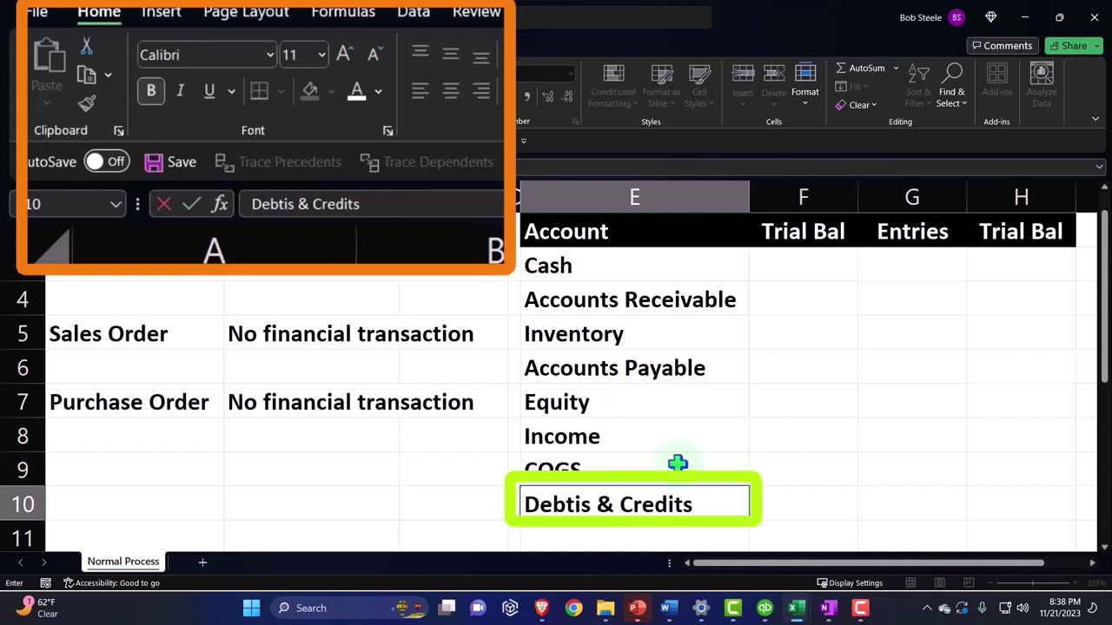
pyautogui.click(619, 501)
pyautogui.write('(')
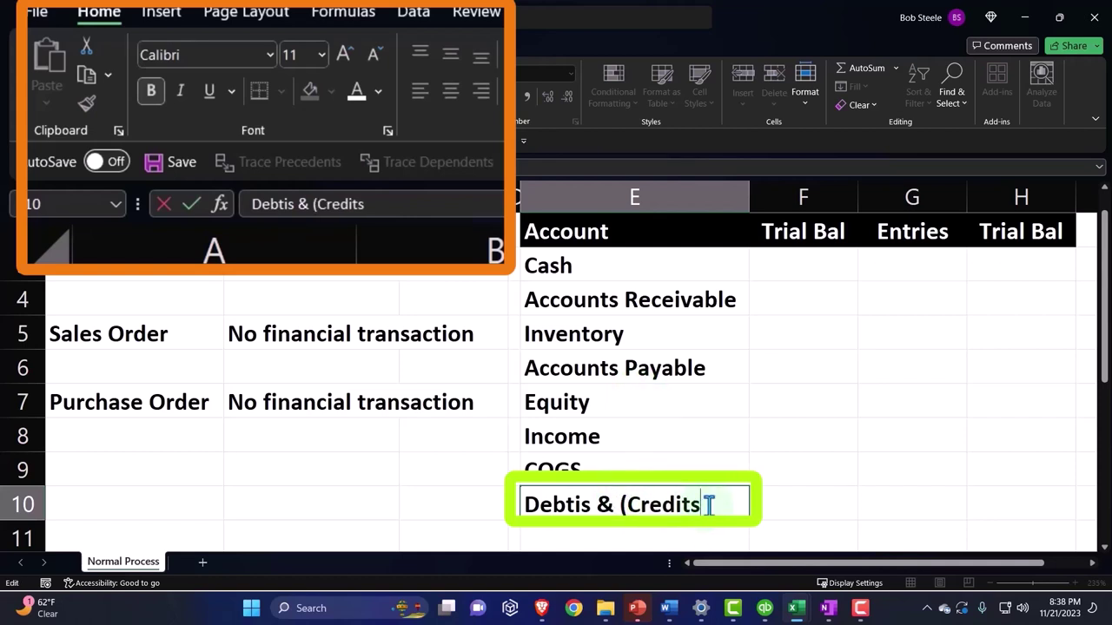
pyautogui.write(')')
pyautogui.press('Return')
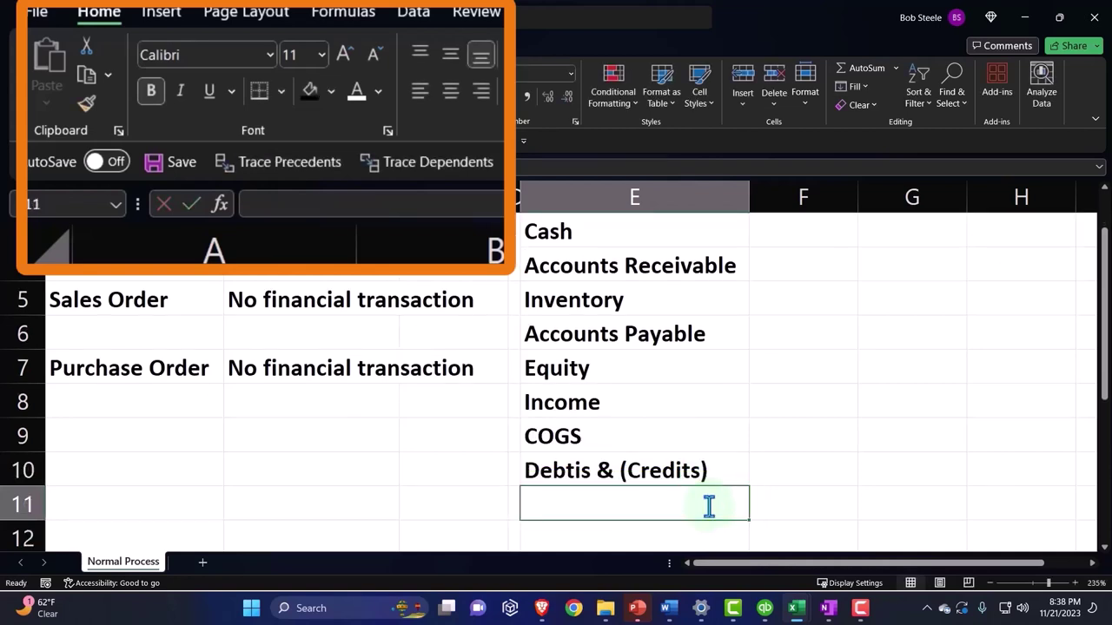
pyautogui.write('Net Inco')
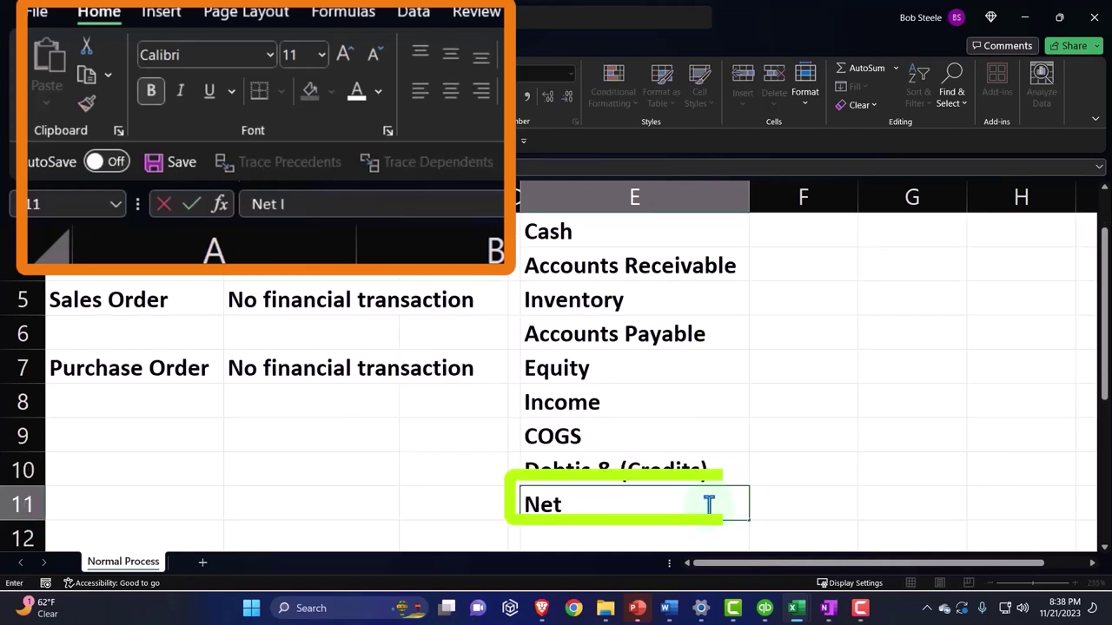
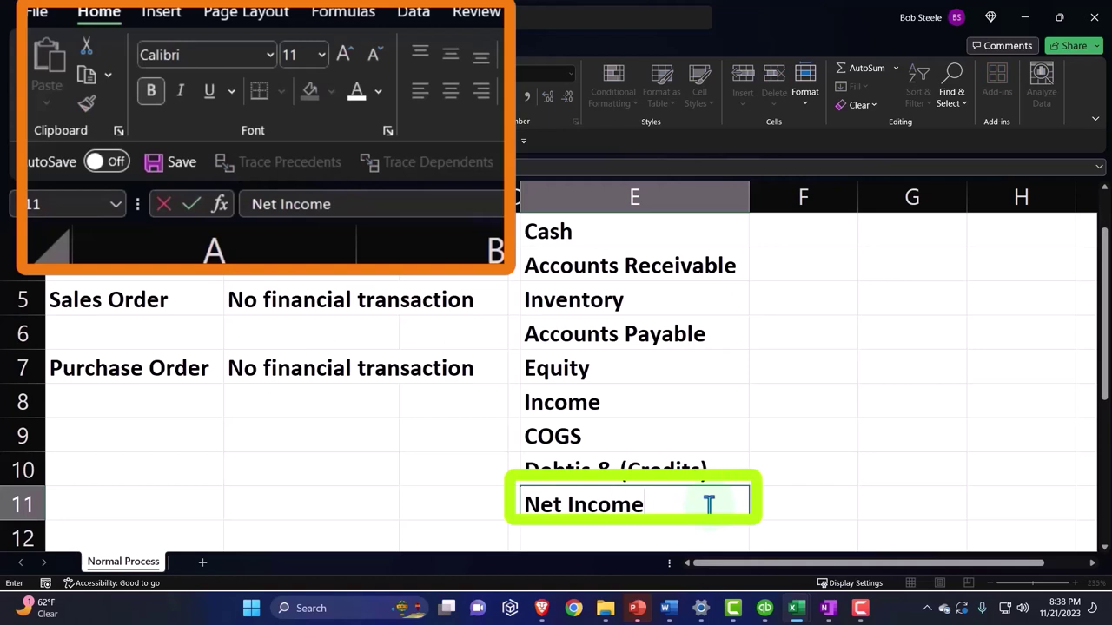
pyautogui.press('Return')
# Format the asset accounts Cash, Accounts Receivable and Inventory in E3:E5 with green fill and white text
pyautogui.scroll(1, 709, 504)
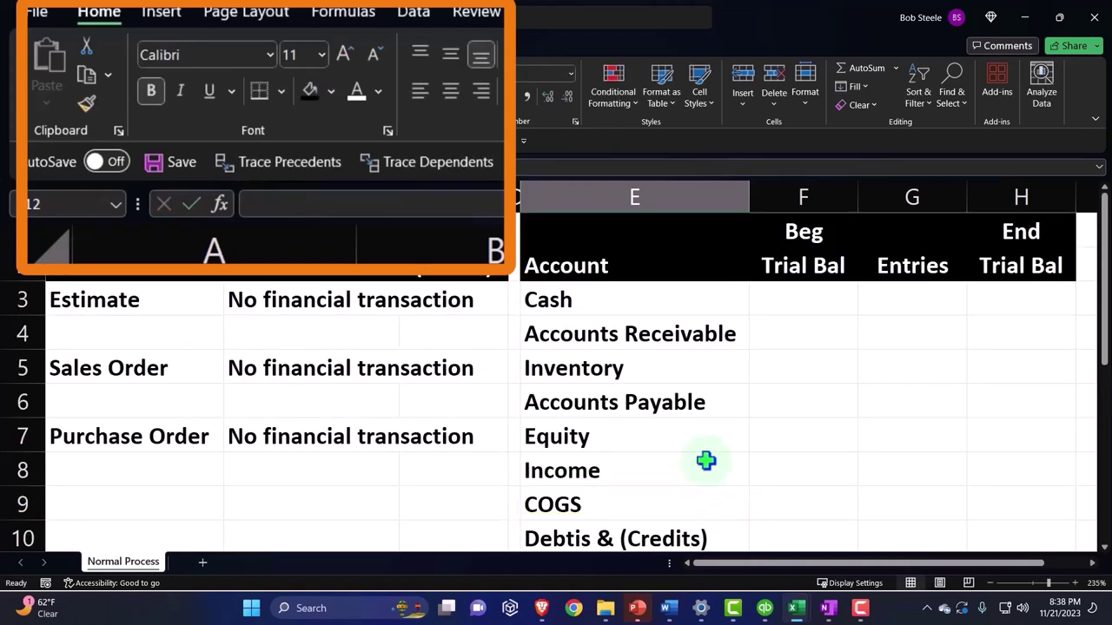
pyautogui.moveTo(591, 303); pyautogui.dragTo(594, 376)
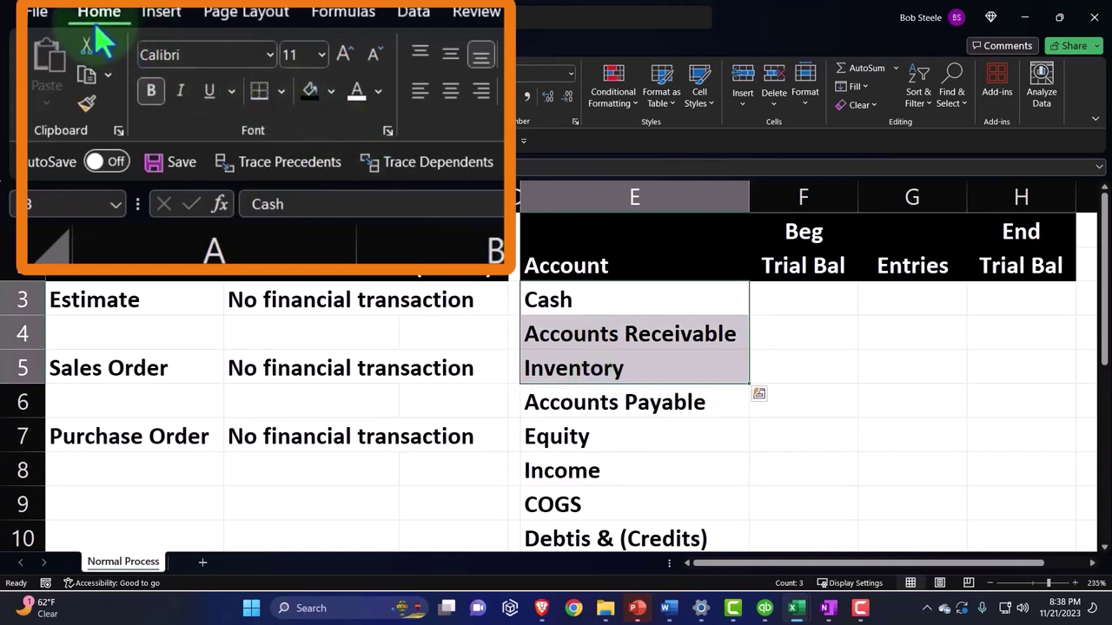
pyautogui.click(331, 90)
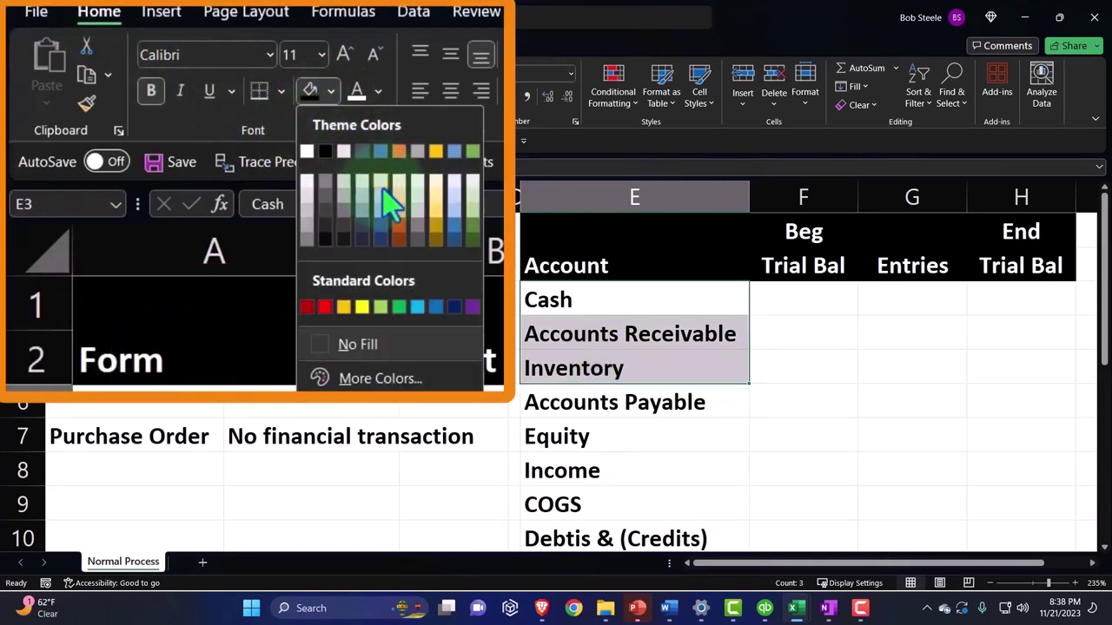
pyautogui.click(402, 305)
pyautogui.click(356, 90)
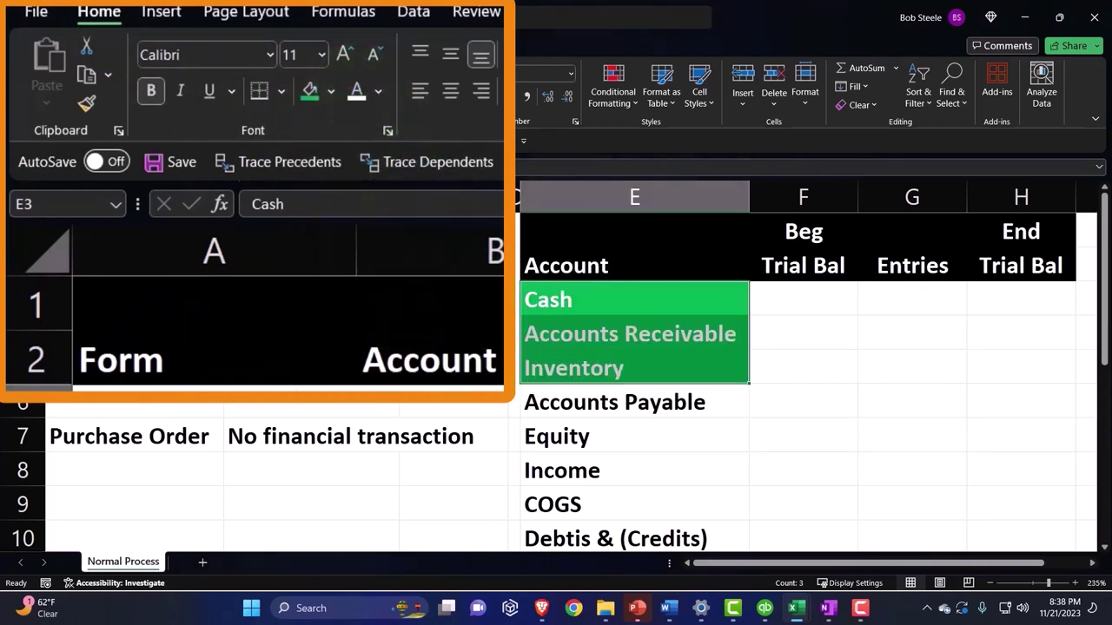
# Fill Accounts Payable in E6 orange and Equity in E7 light blue, both with white text
pyautogui.click(625, 401)
pyautogui.click(331, 91)
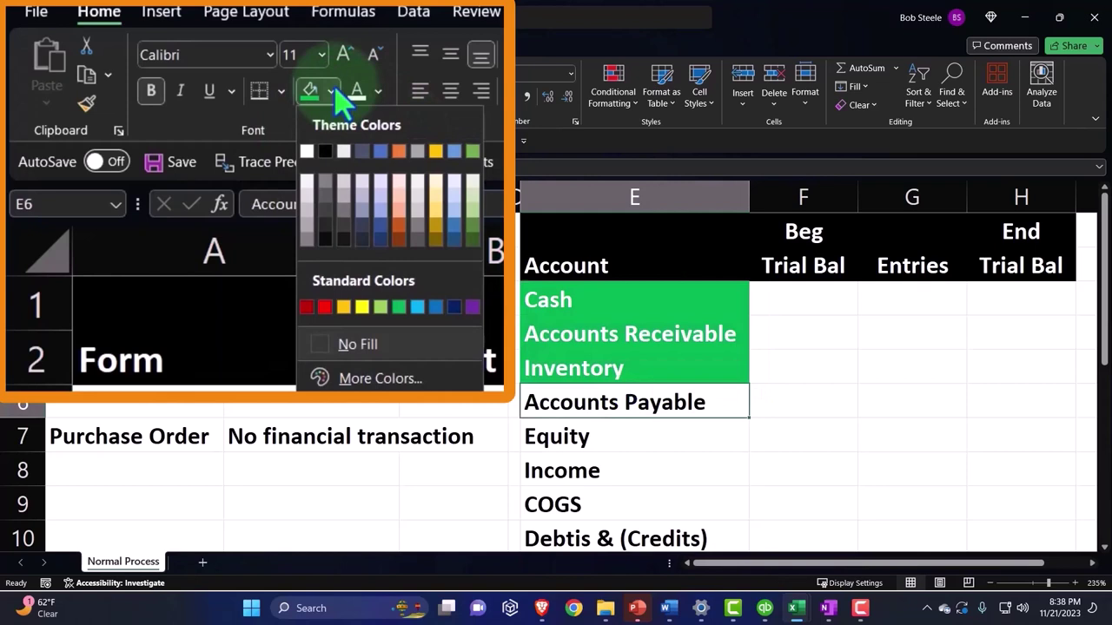
pyautogui.click(400, 154)
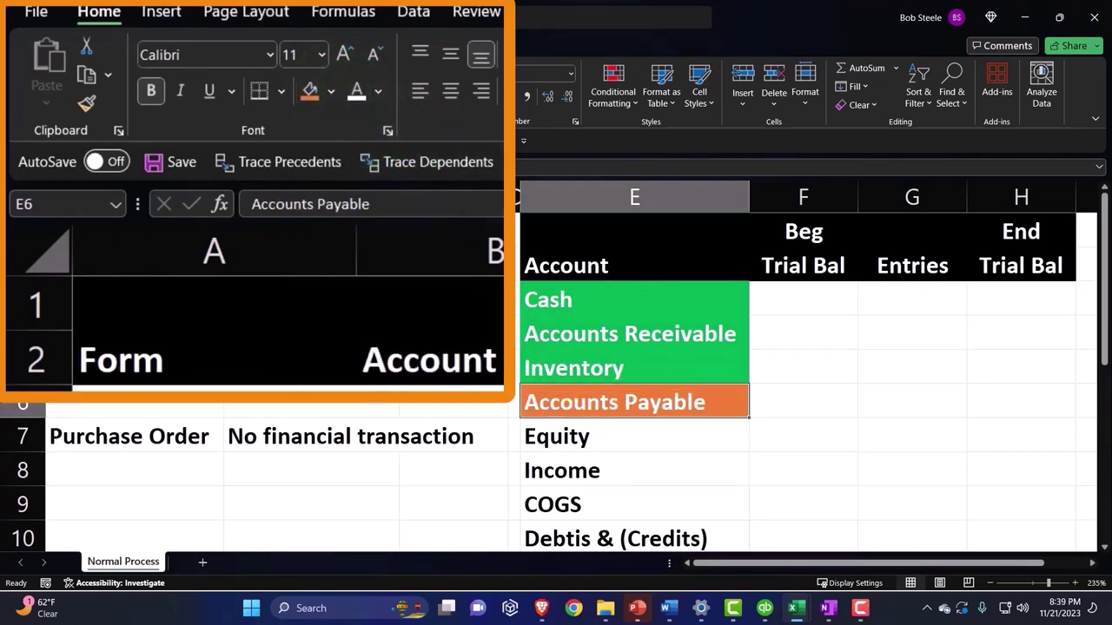
pyautogui.scroll(-1, 640, 350)
pyautogui.click(598, 333)
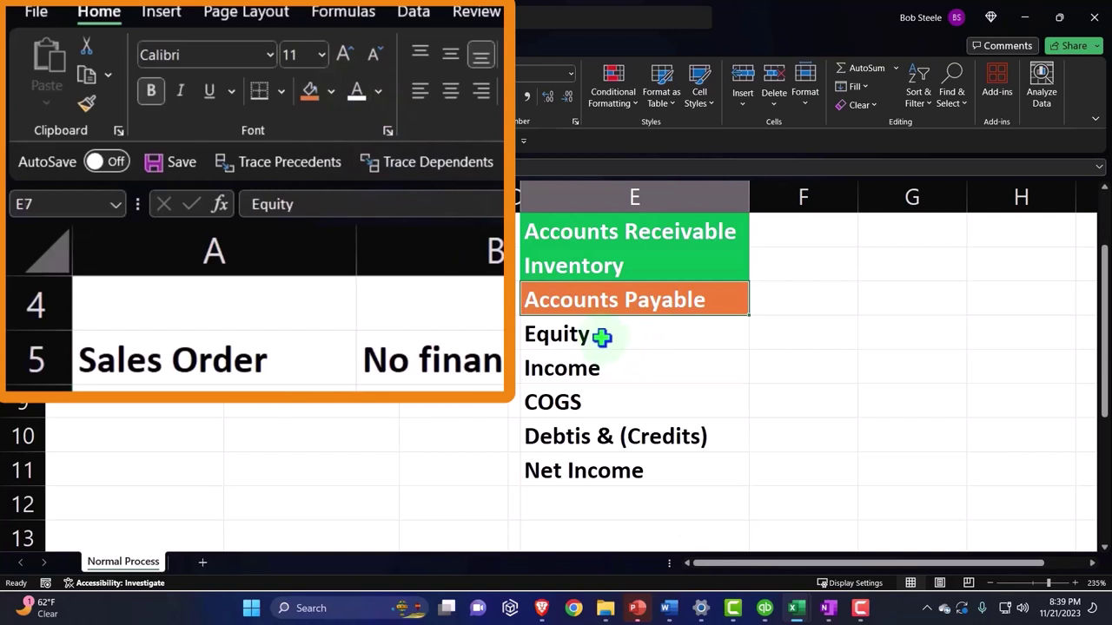
pyautogui.click(331, 91)
pyautogui.click(417, 307)
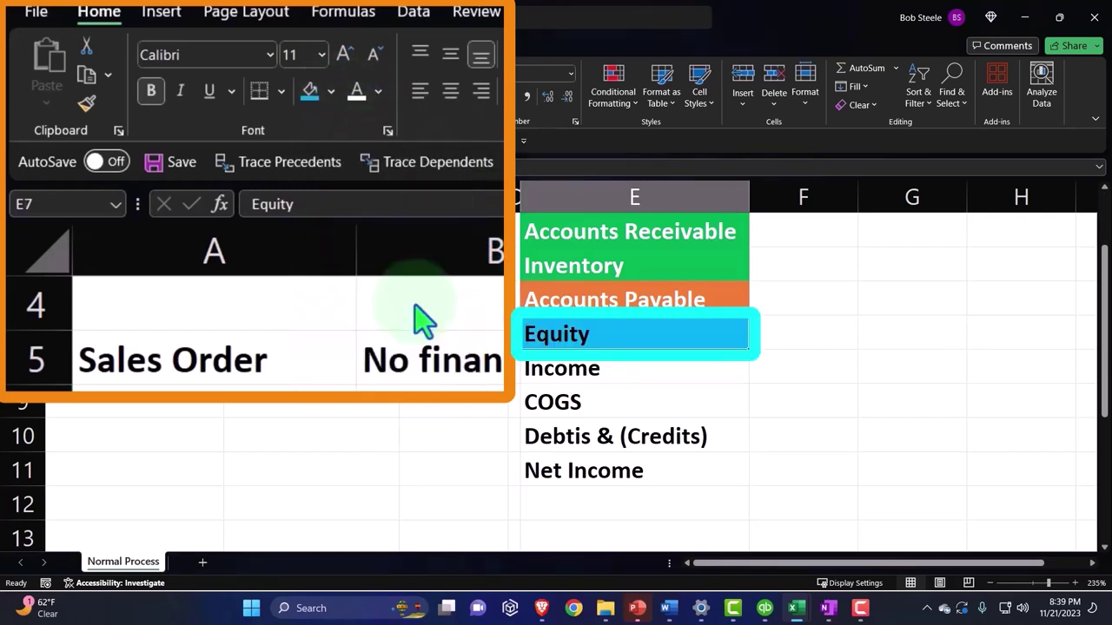
# Format Income and COGS in E8:E9 with dark blue fill and white text
pyautogui.moveTo(600, 376); pyautogui.dragTo(594, 448)
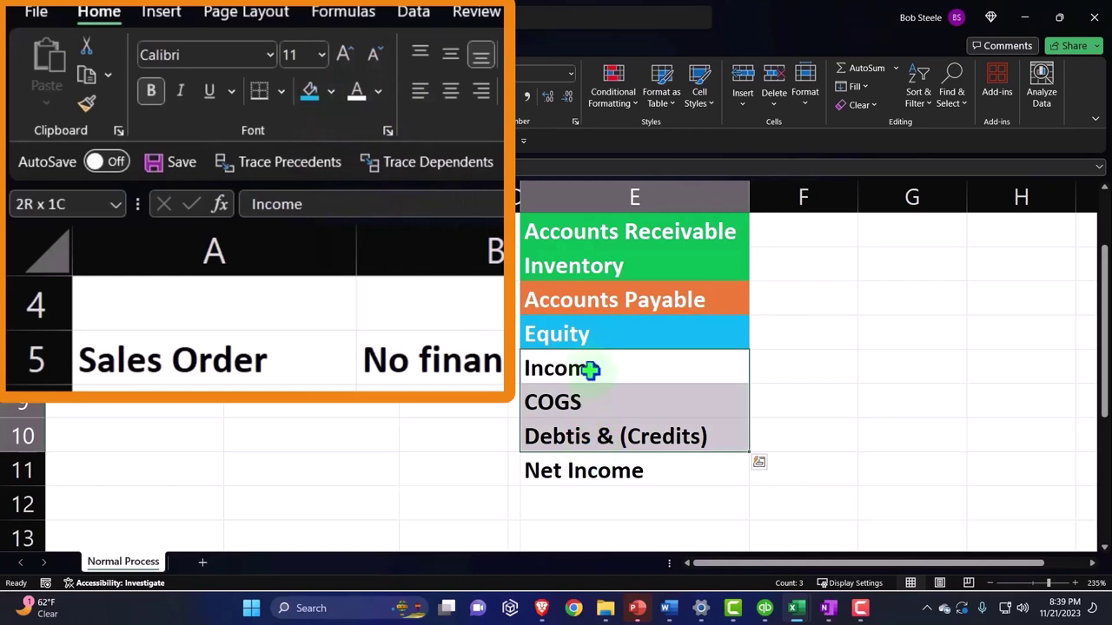
pyautogui.moveTo(590, 371); pyautogui.dragTo(588, 393)
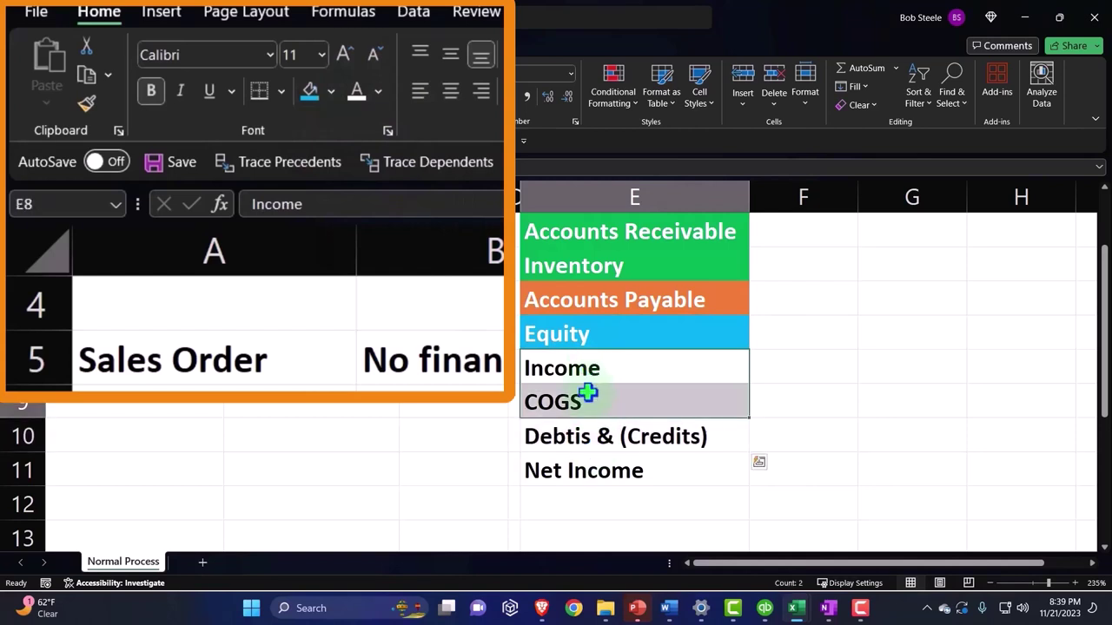
pyautogui.click(331, 92)
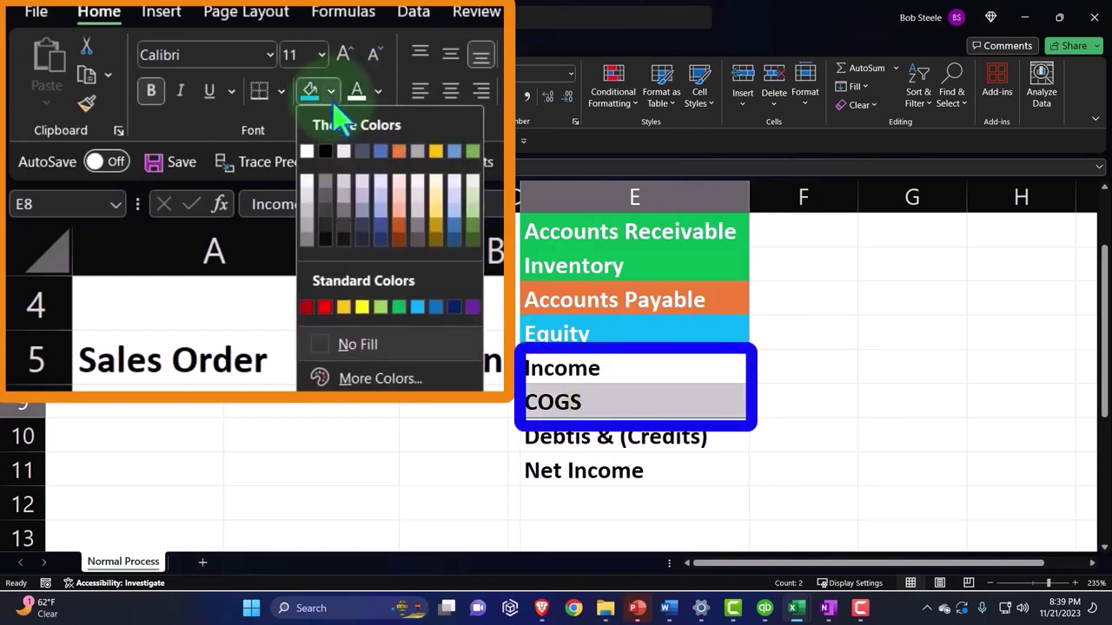
pyautogui.click(453, 306)
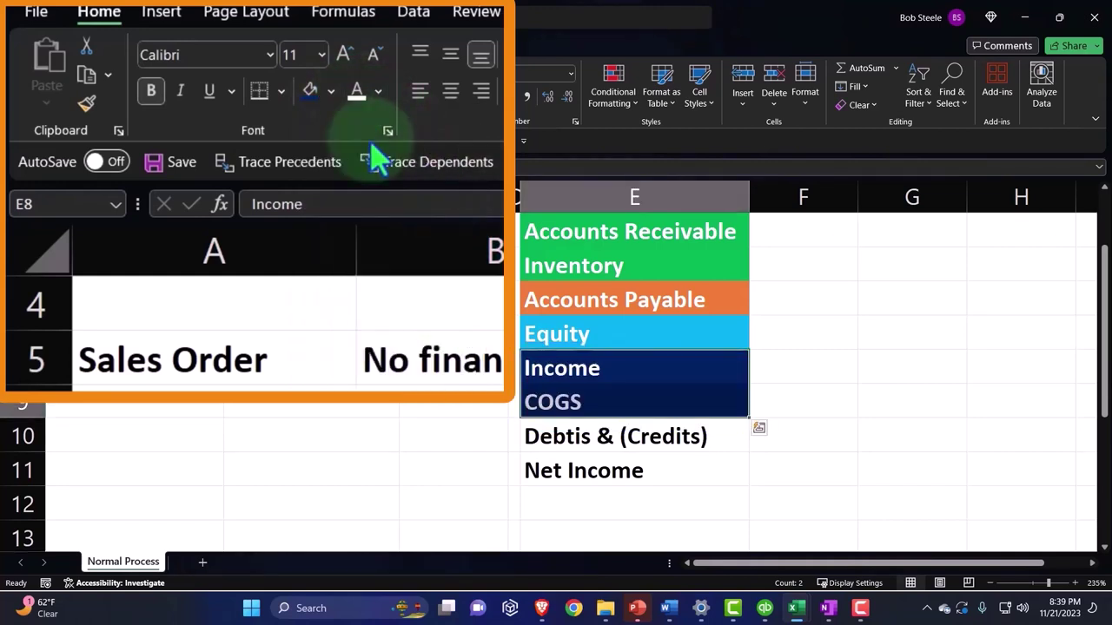
# Format the two summary labels in E10:E11 with black fill and white text
pyautogui.moveTo(593, 437)
pyautogui.mouseDown()
pyautogui.moveTo(589, 422)
pyautogui.moveTo(591, 458)
pyautogui.mouseUp()
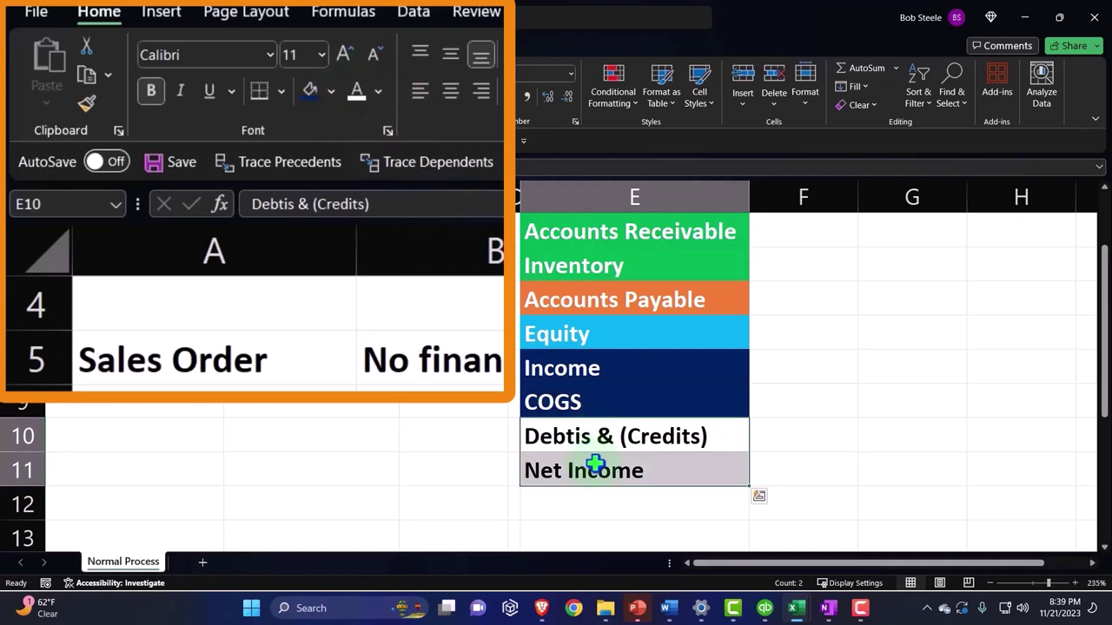
pyautogui.click(330, 90)
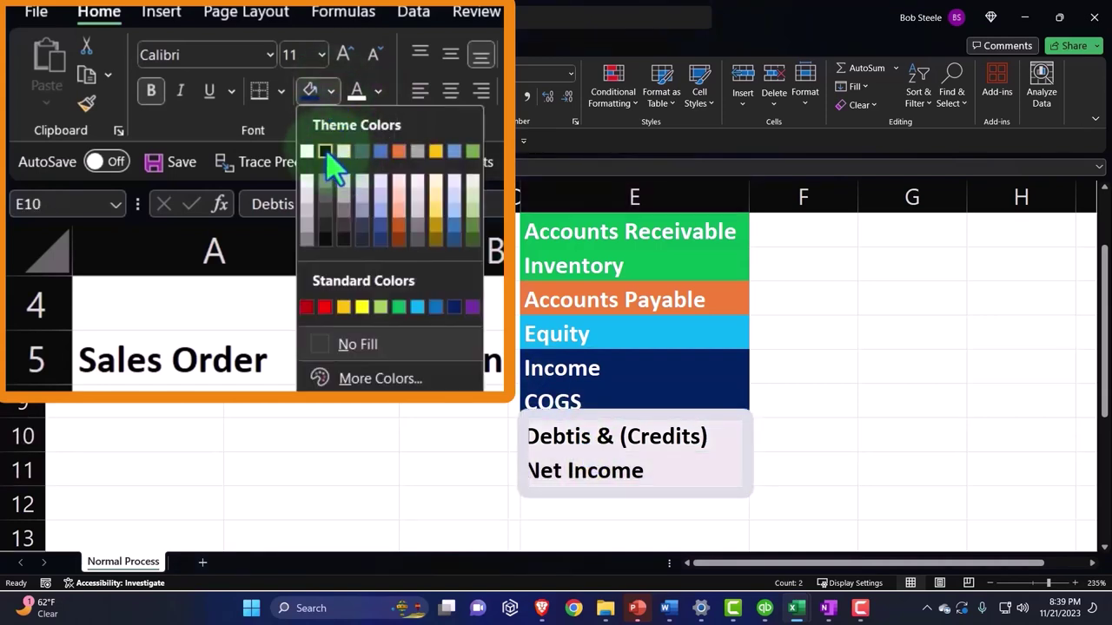
pyautogui.click(325, 151)
pyautogui.click(356, 91)
pyautogui.click(863, 427)
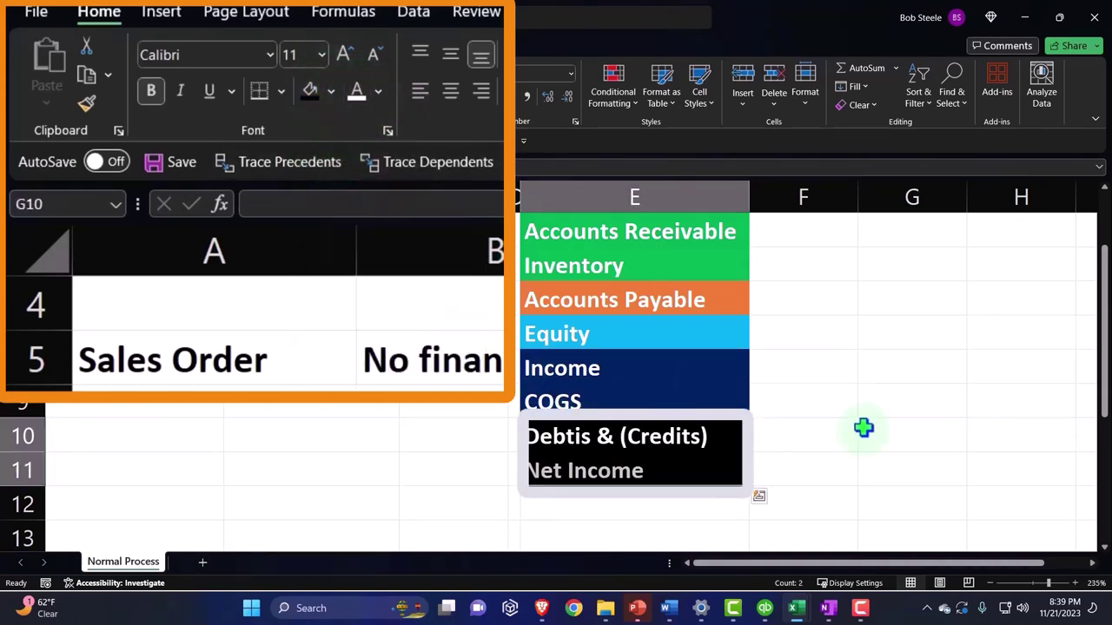
# Enter a beginning trial balance of 0 for every account from Cash to COGS in F3:F9
pyautogui.scroll(1, 862, 427)
pyautogui.scroll(-2, 863, 426)
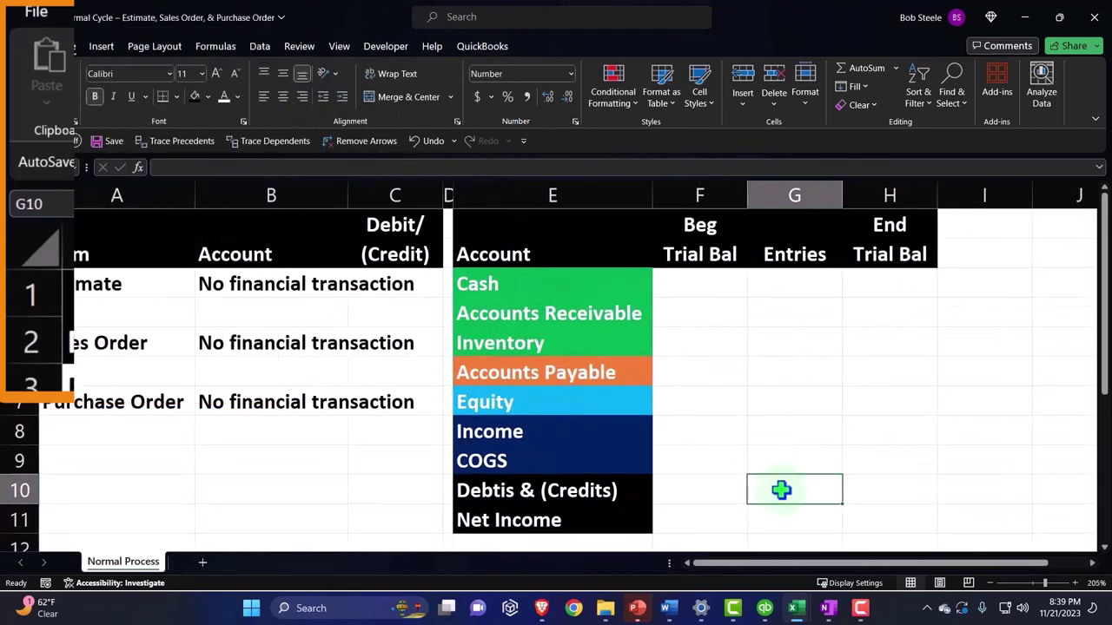
pyautogui.click(715, 491)
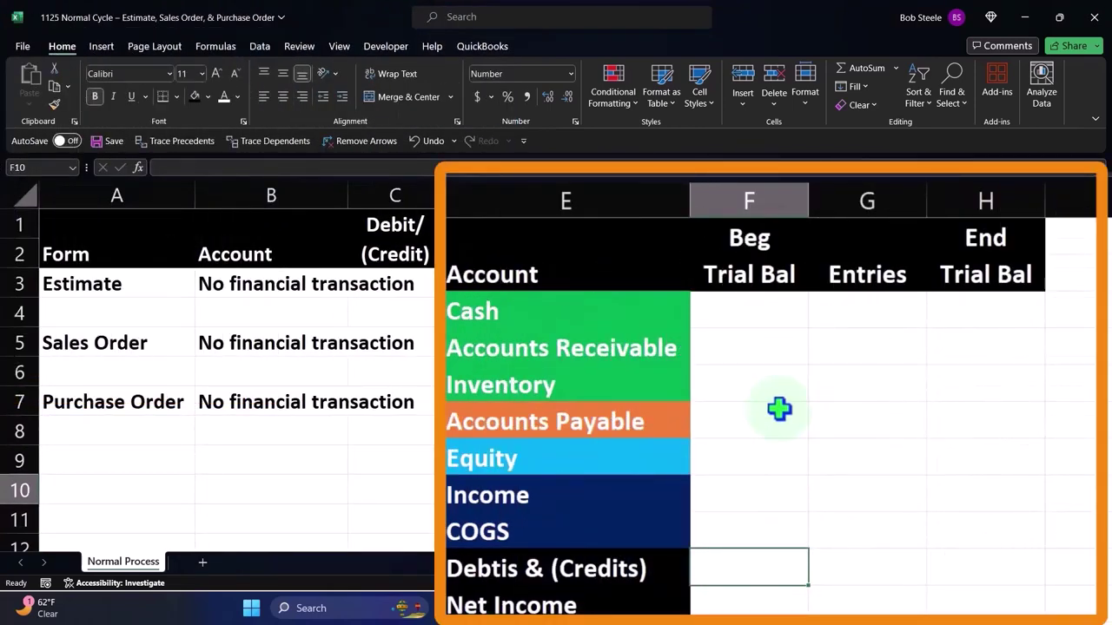
pyautogui.click(750, 313)
pyautogui.write('0')
pyautogui.press('Return')
pyautogui.write('0')
pyautogui.press('Return')
pyautogui.write('0')
pyautogui.press('Return')
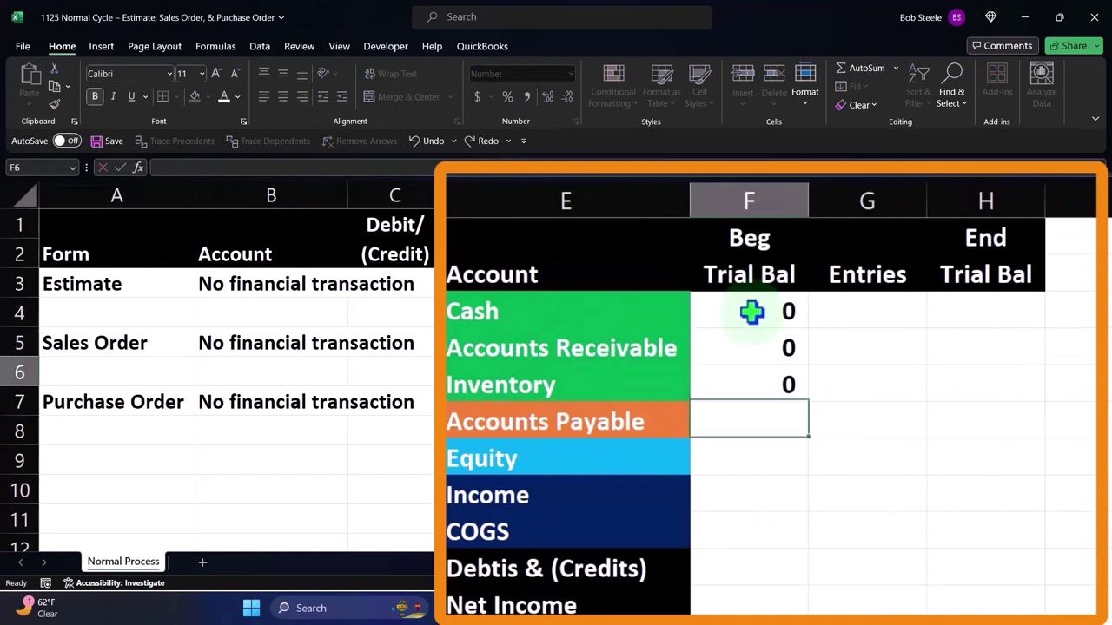
pyautogui.write('0')
pyautogui.press('Return')
pyautogui.write('0')
pyautogui.press('Return')
pyautogui.write('0')
pyautogui.press('Return')
pyautogui.write('0')
pyautogui.press('Return')
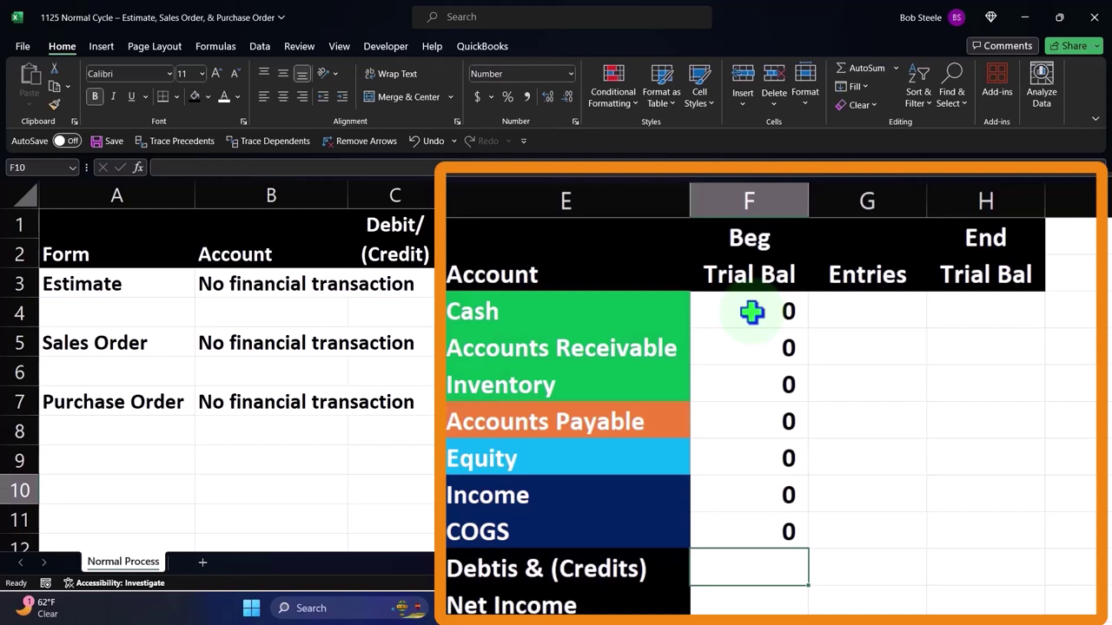
# Total the beginning balances in F10 with =SUM(F3:F9) and copy the formula across to G10:H10
pyautogui.write('=s')
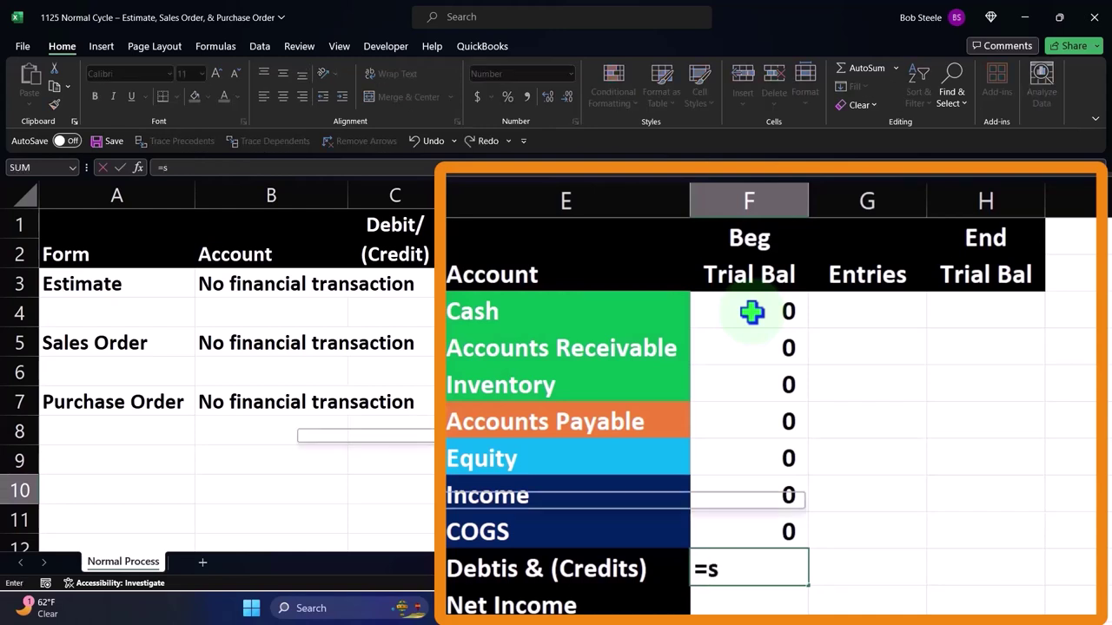
pyautogui.write('um(')
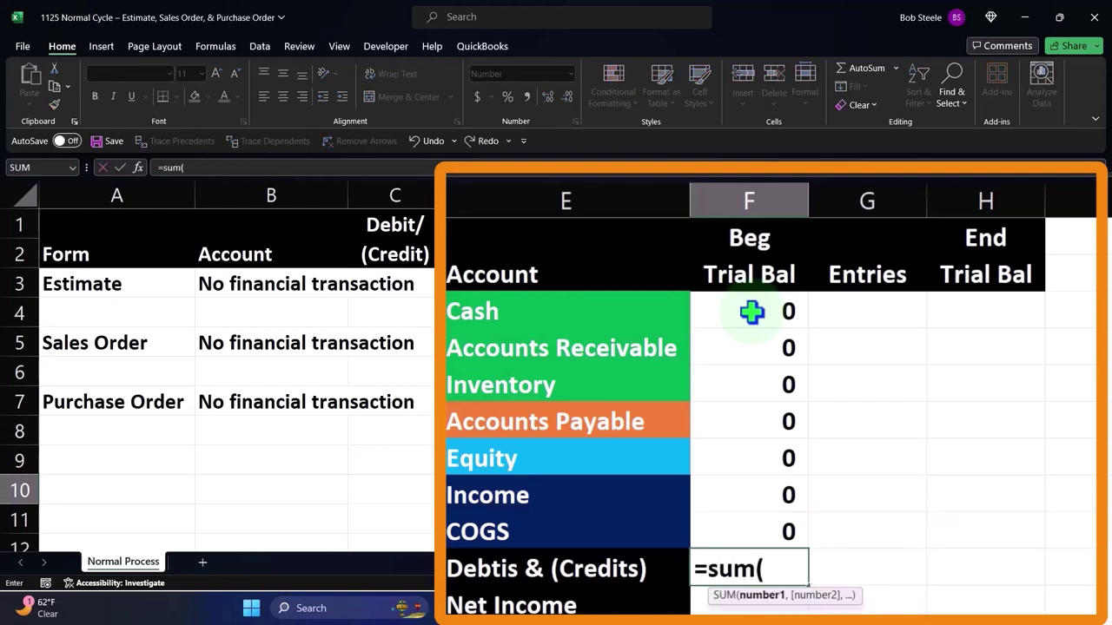
pyautogui.press('Up')
pyautogui.hotkey('shift', 'Up')
pyautogui.hotkey('shift', 'Up')
pyautogui.hotkey('shift', 'Up')
pyautogui.hotkey('shift', 'Up')
pyautogui.hotkey('shift', 'Up')
pyautogui.hotkey('shift', 'Up')
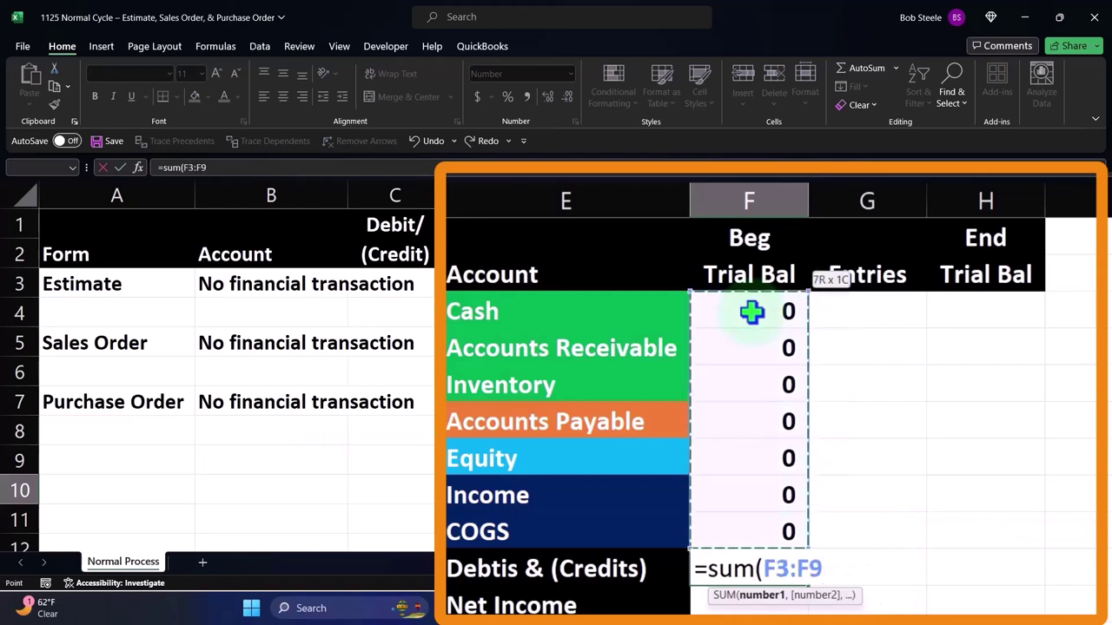
pyautogui.press('Return')
pyautogui.press('Up')
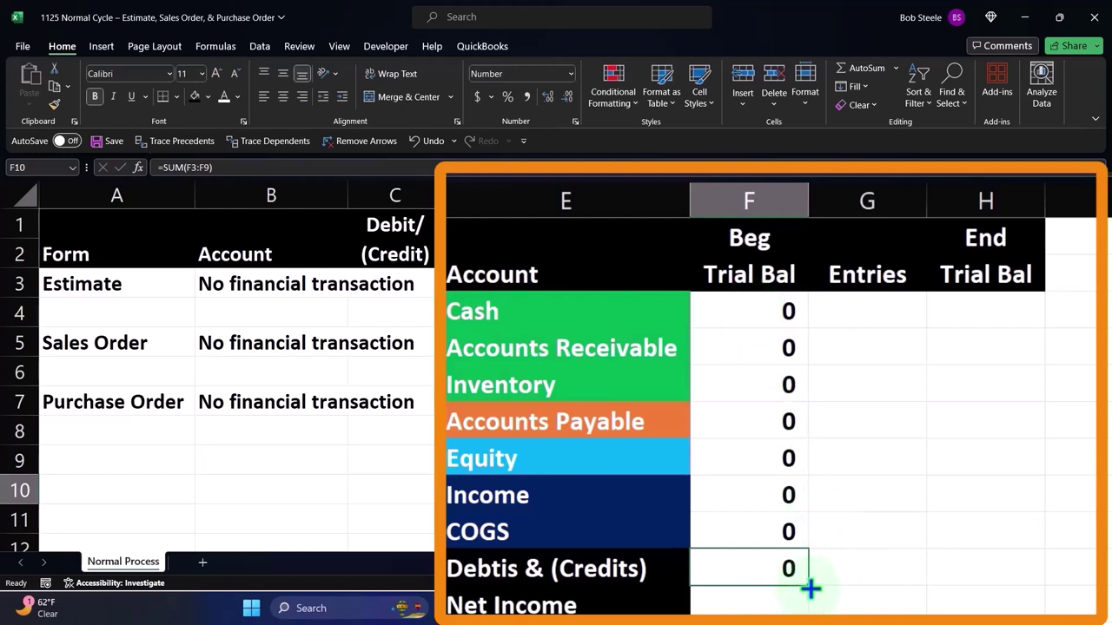
pyautogui.moveTo(809, 589); pyautogui.dragTo(994, 569)
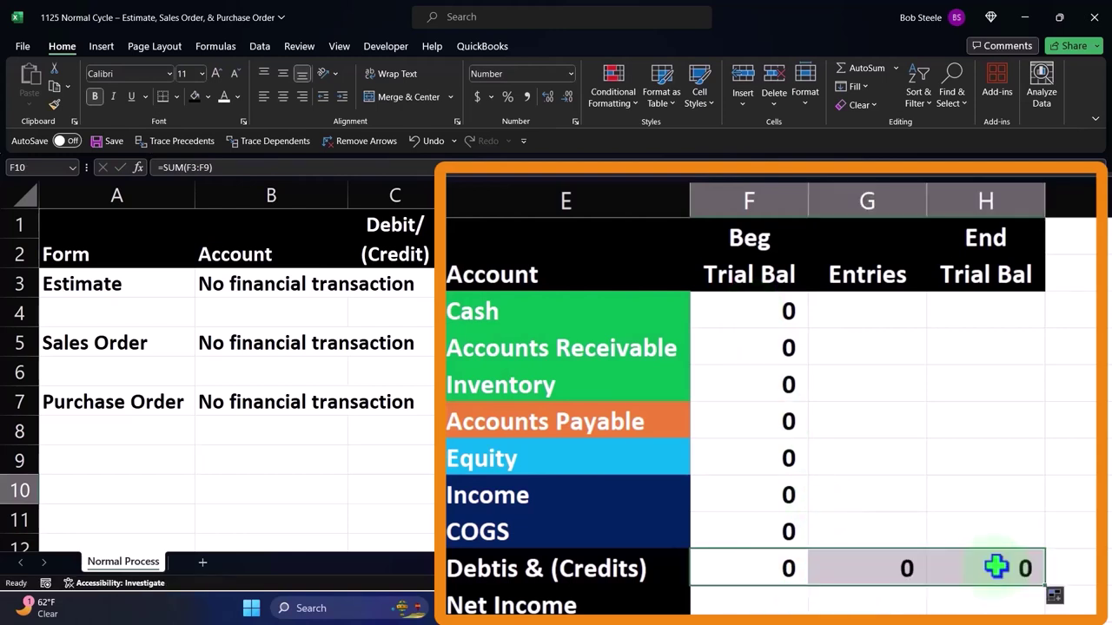
# Calculate the ending trial balance for Cash in H3 with =SUM(F3:G3) and copy the formula down to H9
pyautogui.click(985, 318)
pyautogui.write('=sum(')
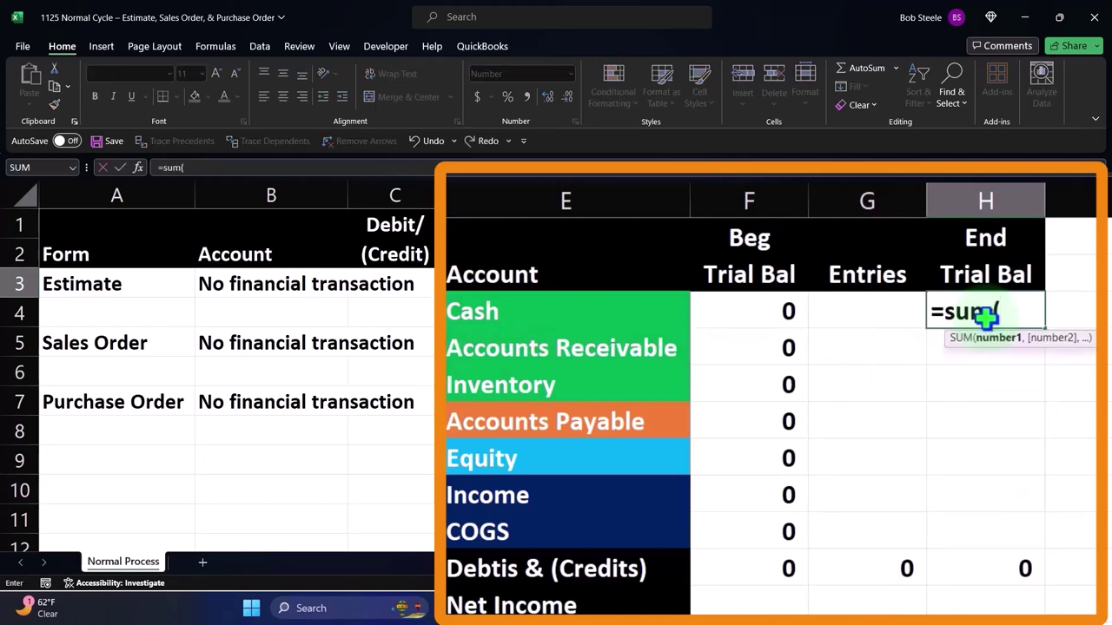
pyautogui.press('Left')
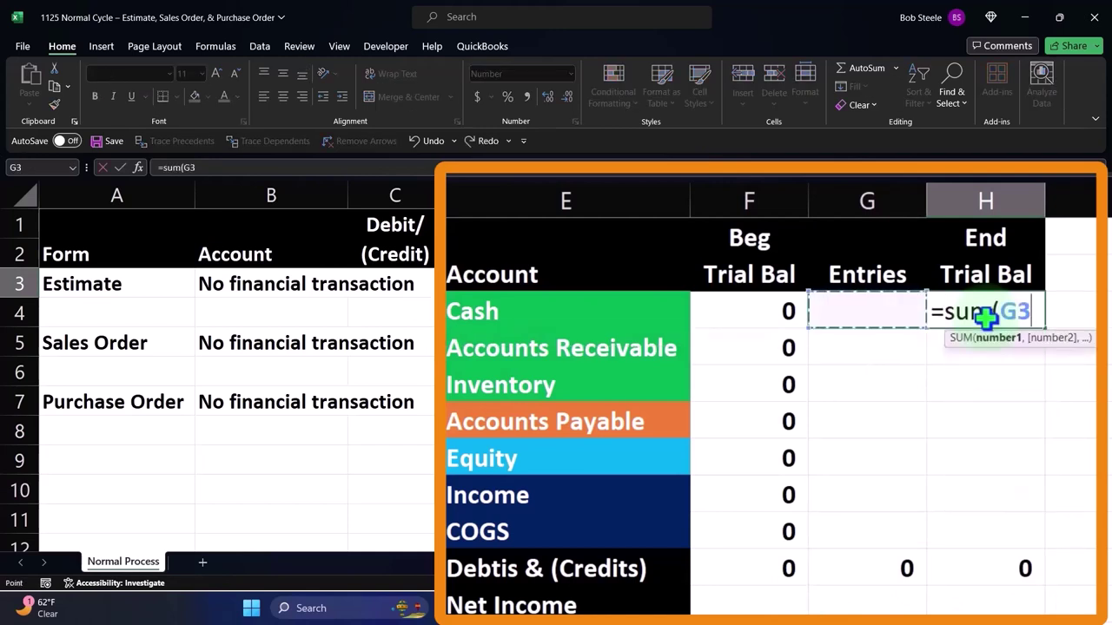
pyautogui.hotkey('shift', 'Left')
pyautogui.press('Return')
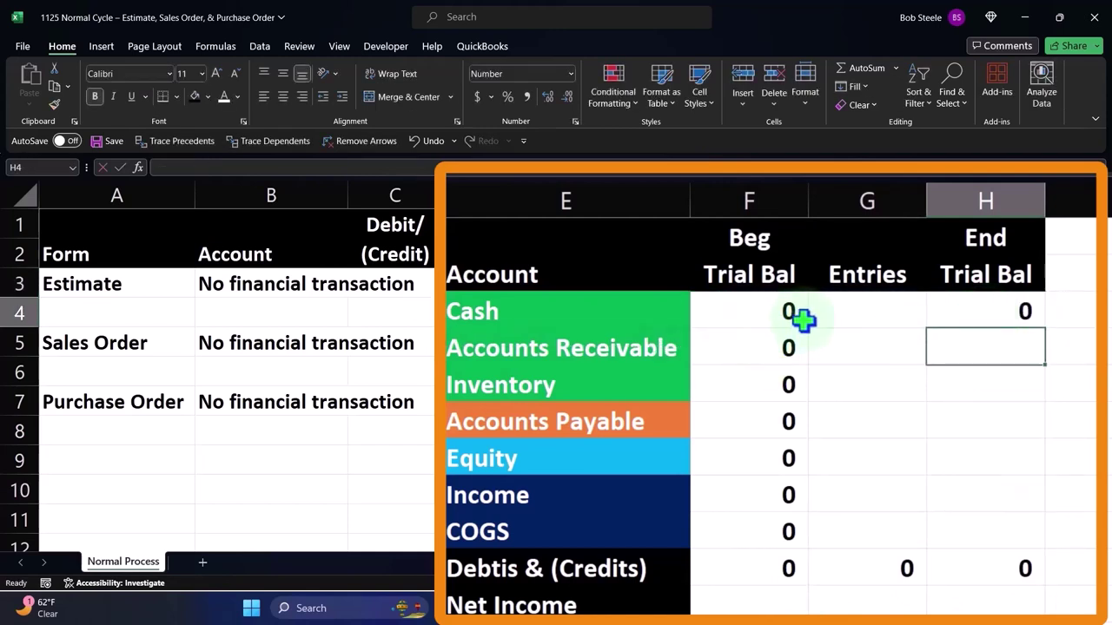
pyautogui.click(1007, 316)
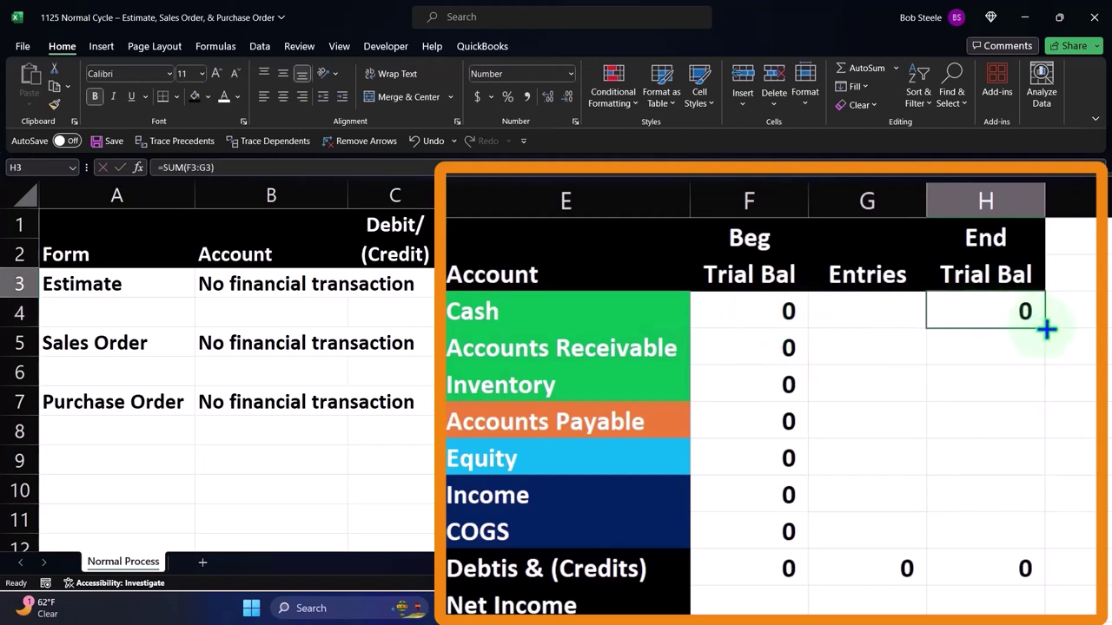
pyautogui.moveTo(1045, 329); pyautogui.dragTo(1047, 537)
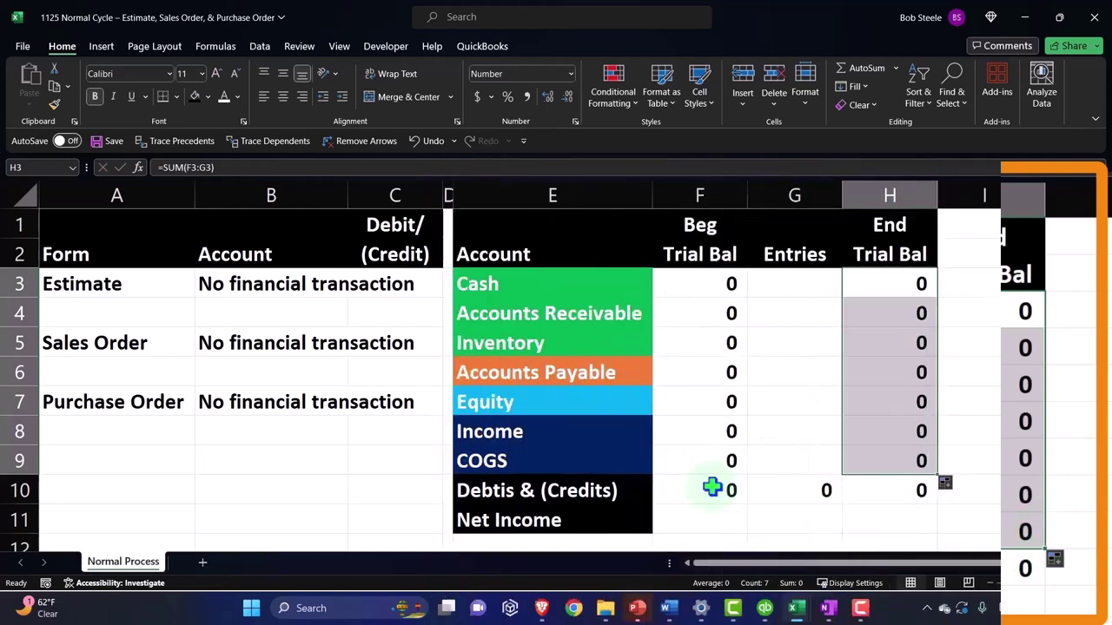
# Add a conditional formatting rule to F10:H10 giving values between -1 and 1 Green Fill with Dark Green Text
pyautogui.moveTo(713, 487); pyautogui.dragTo(878, 484)
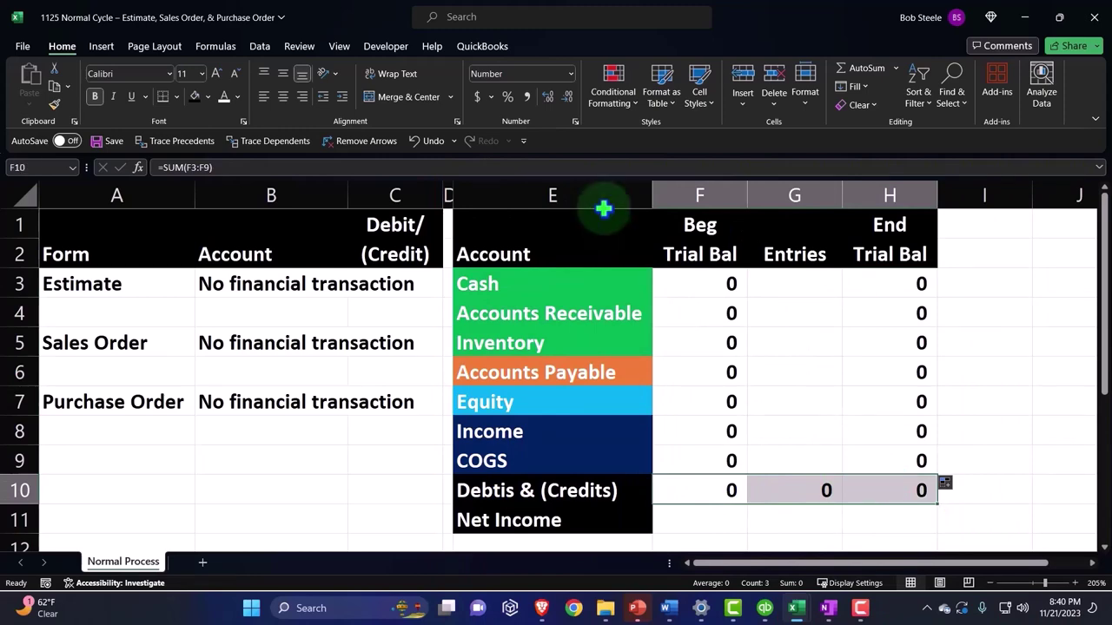
pyautogui.click(605, 97)
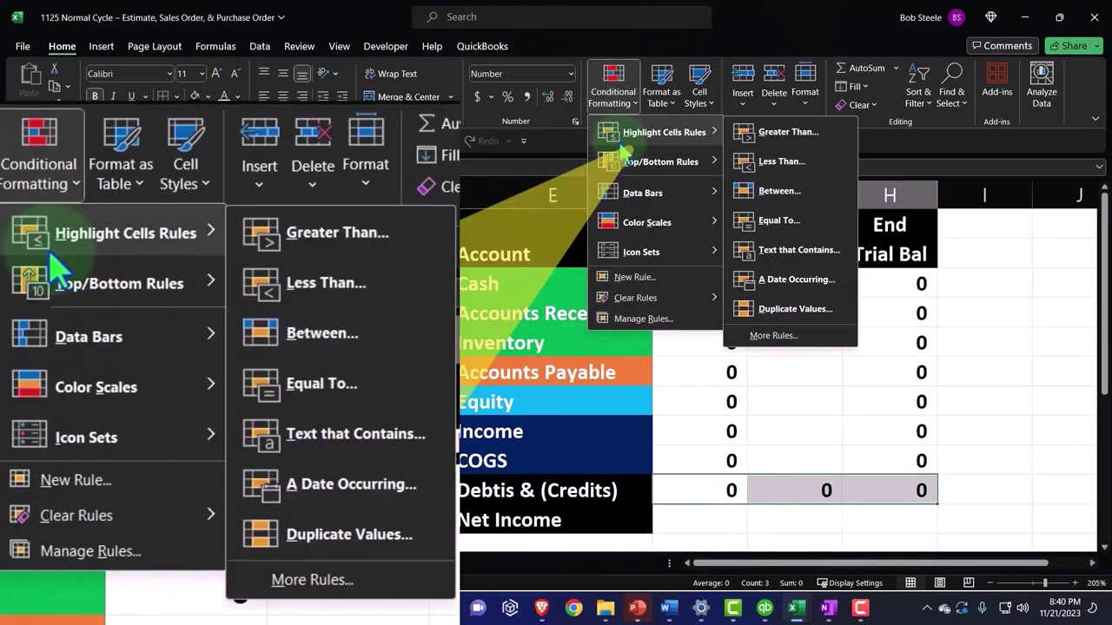
pyautogui.moveTo(624, 163)
pyautogui.moveTo(629, 135)
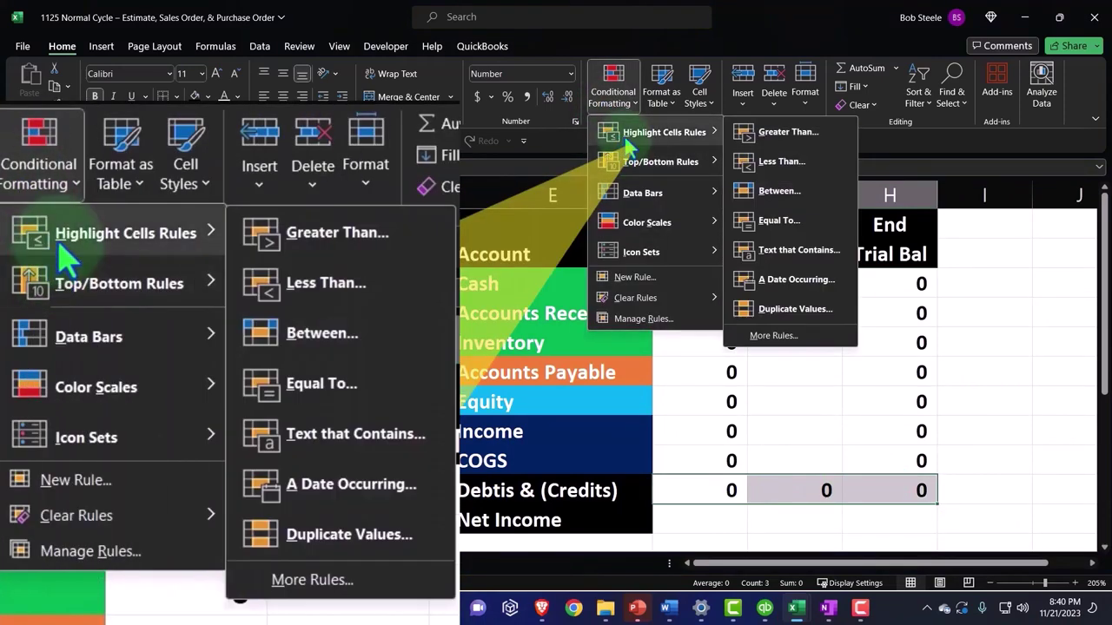
pyautogui.click(773, 191)
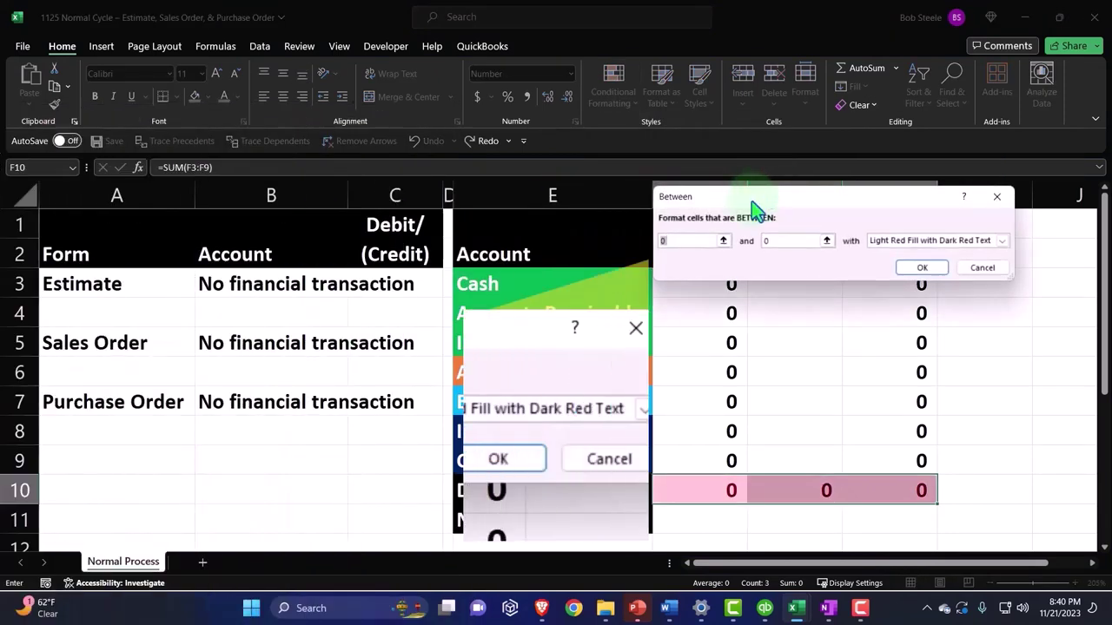
pyautogui.write('-1')
pyautogui.press('Tab')
pyautogui.write('1')
pyautogui.press('Tab')
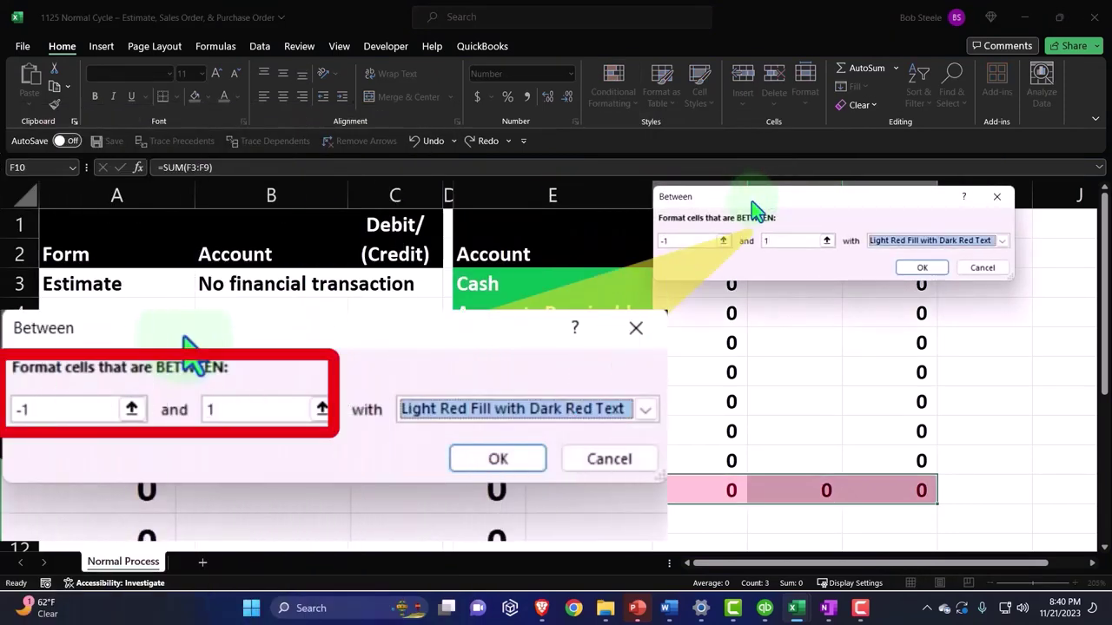
pyautogui.click(1002, 240)
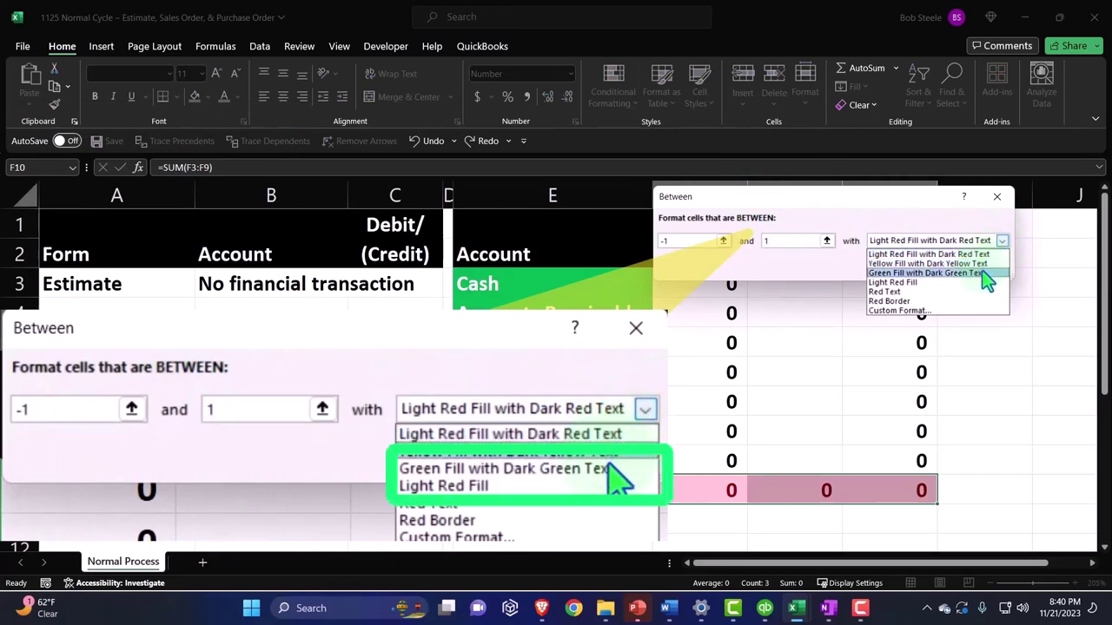
pyautogui.click(924, 273)
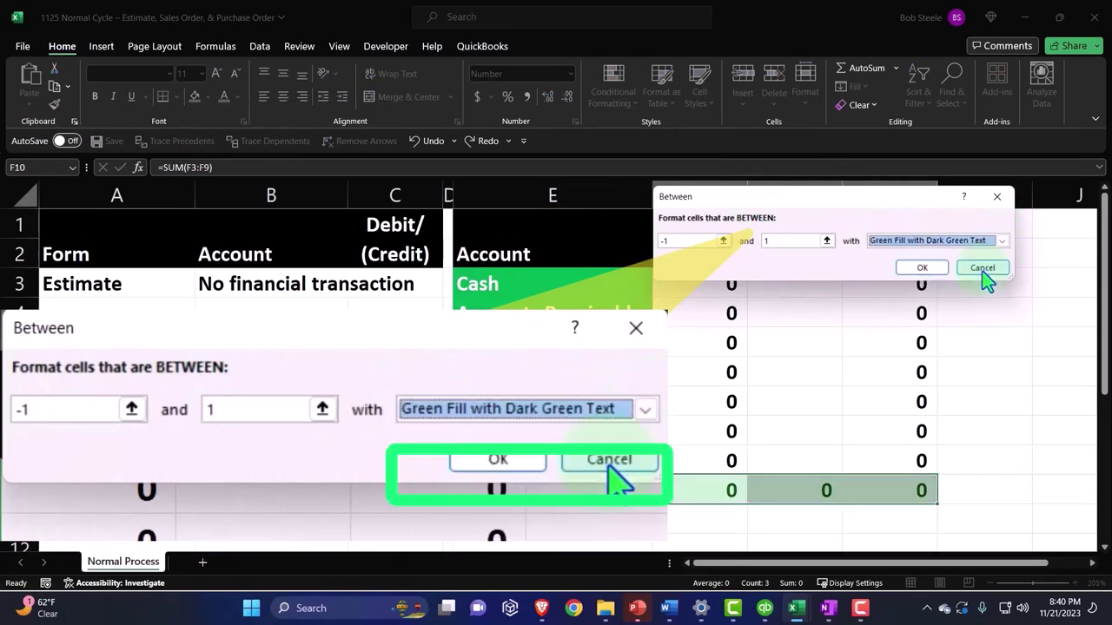
pyautogui.click(923, 268)
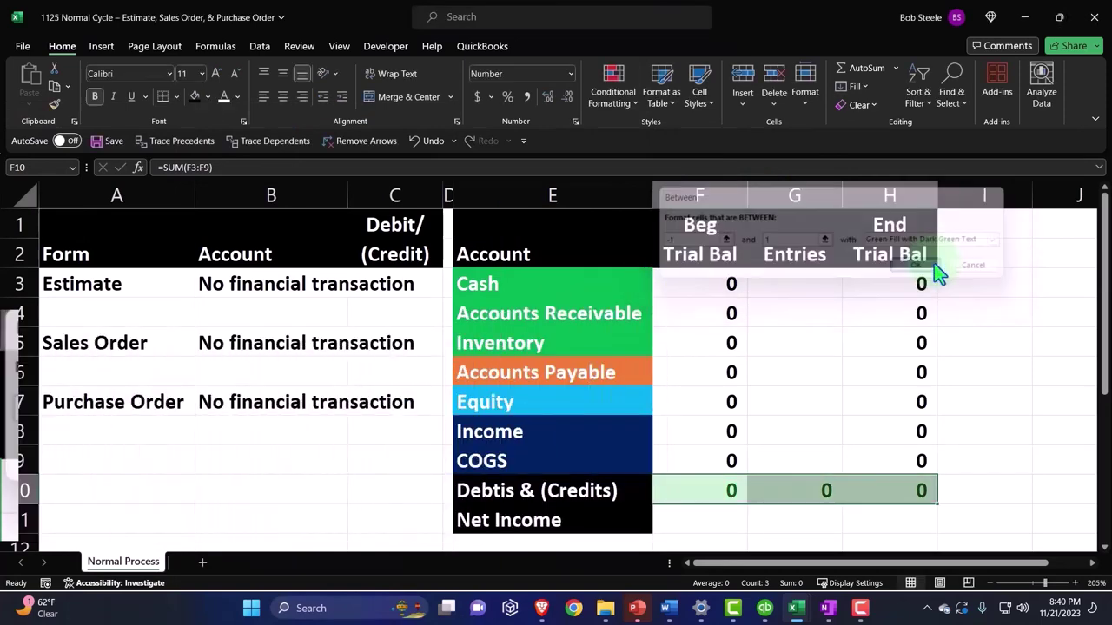
# Add a conditional formatting rule to F10:H10 giving values greater than 1 Light Red Fill with Dark Red Text
pyautogui.click(613, 94)
pyautogui.moveTo(506, 116)
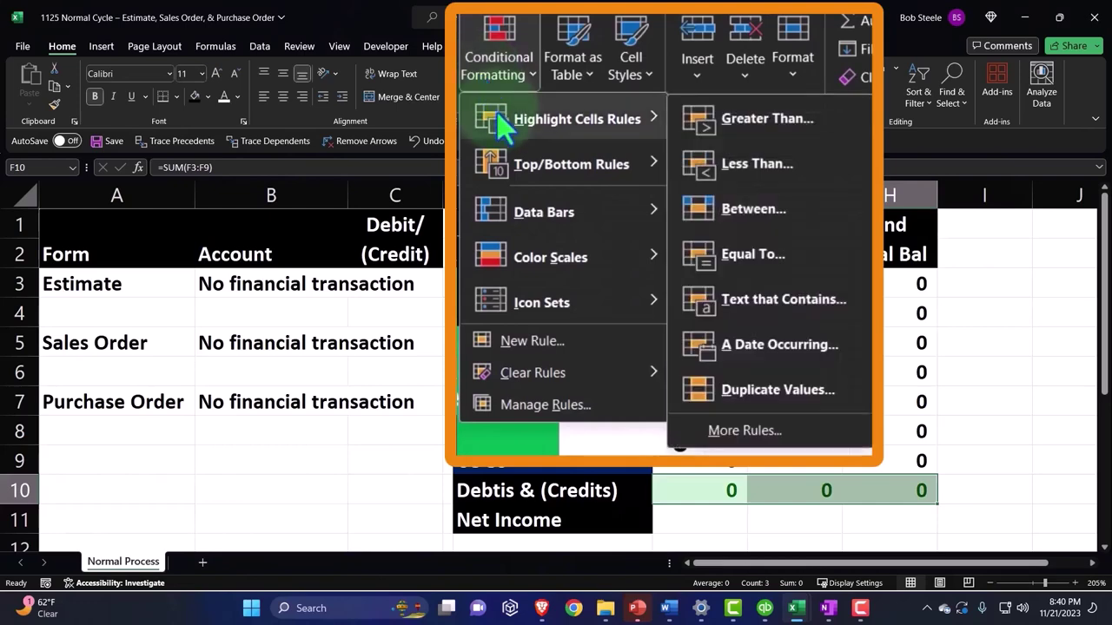
pyautogui.click(760, 142)
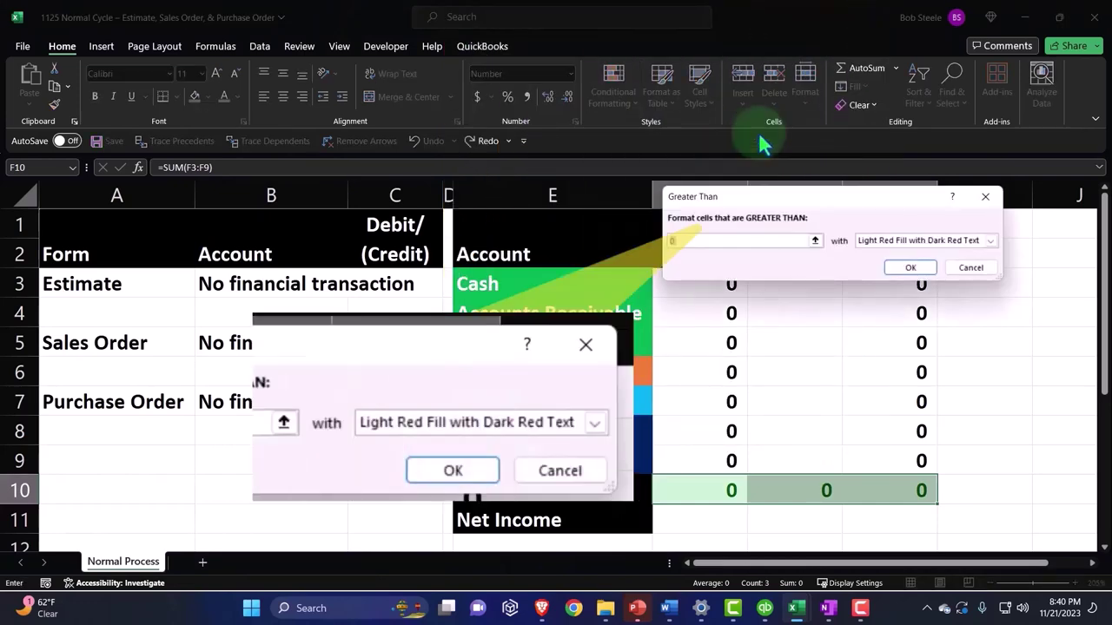
pyautogui.write('1')
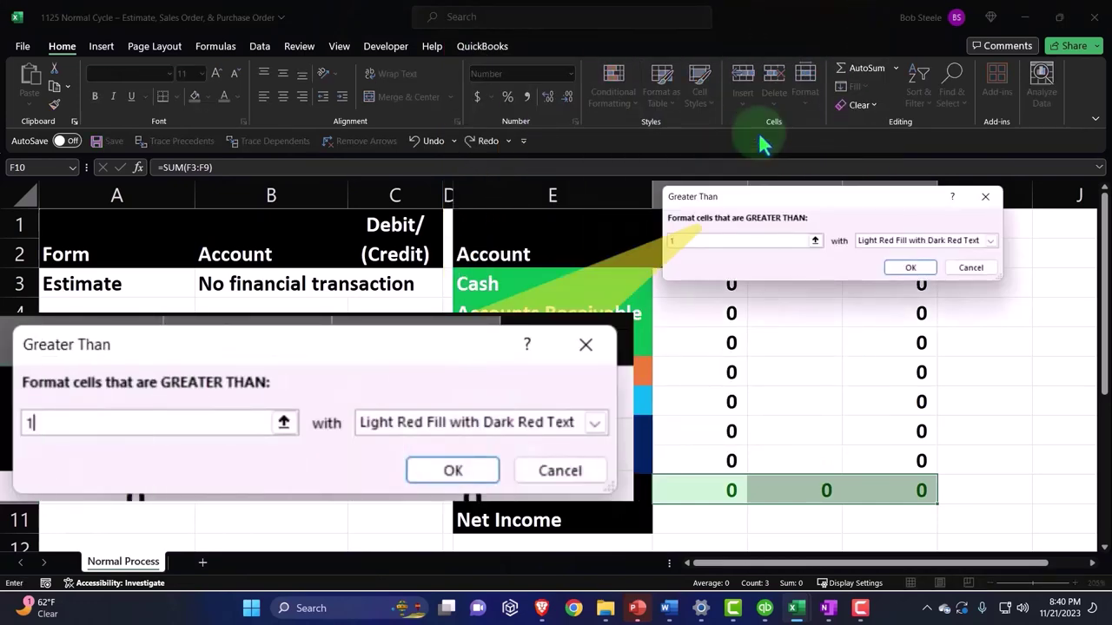
pyautogui.click(912, 267)
# Add a conditional formatting rule to F10:H10 giving values less than -1 Light Red Fill with Dark Red Text
pyautogui.click(618, 116)
pyautogui.moveTo(712, 130)
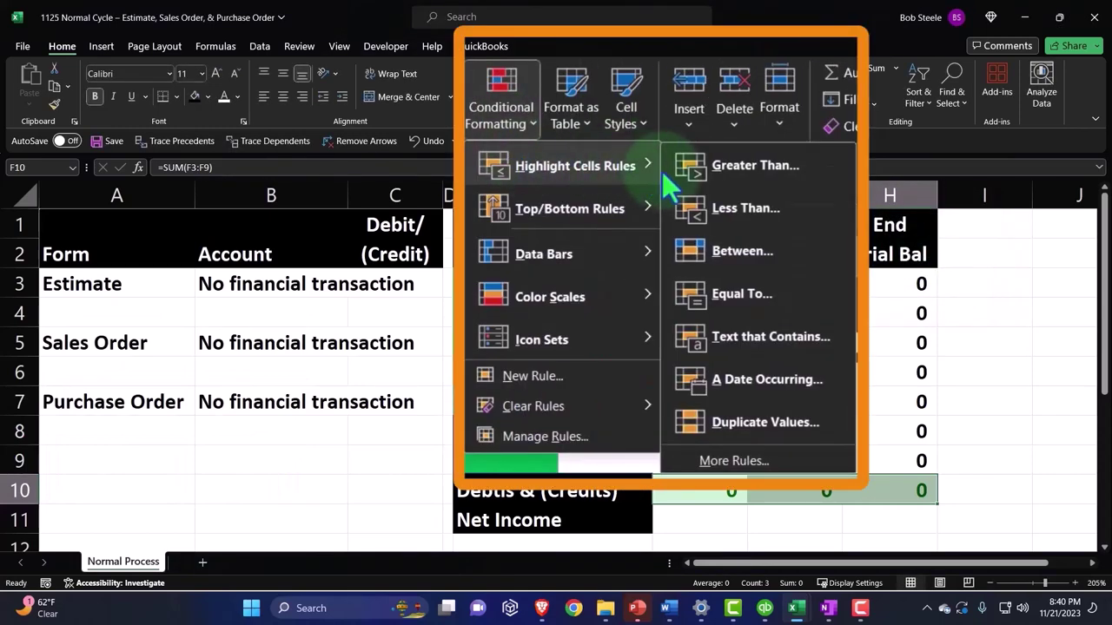
pyautogui.click(738, 208)
pyautogui.write('-1')
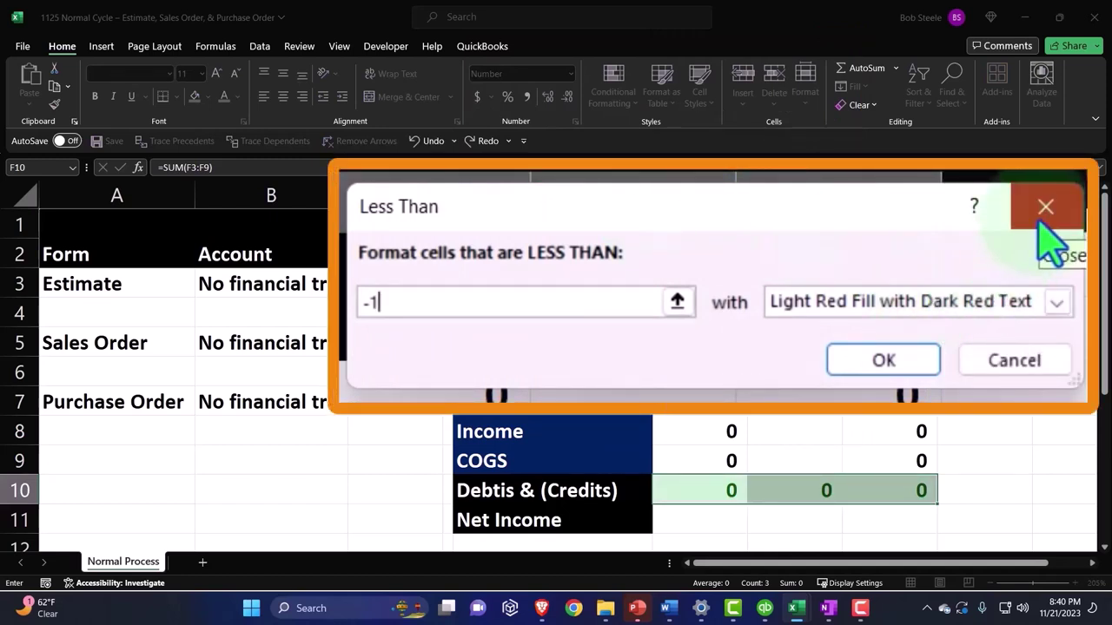
pyautogui.click(1057, 303)
pyautogui.click(1057, 302)
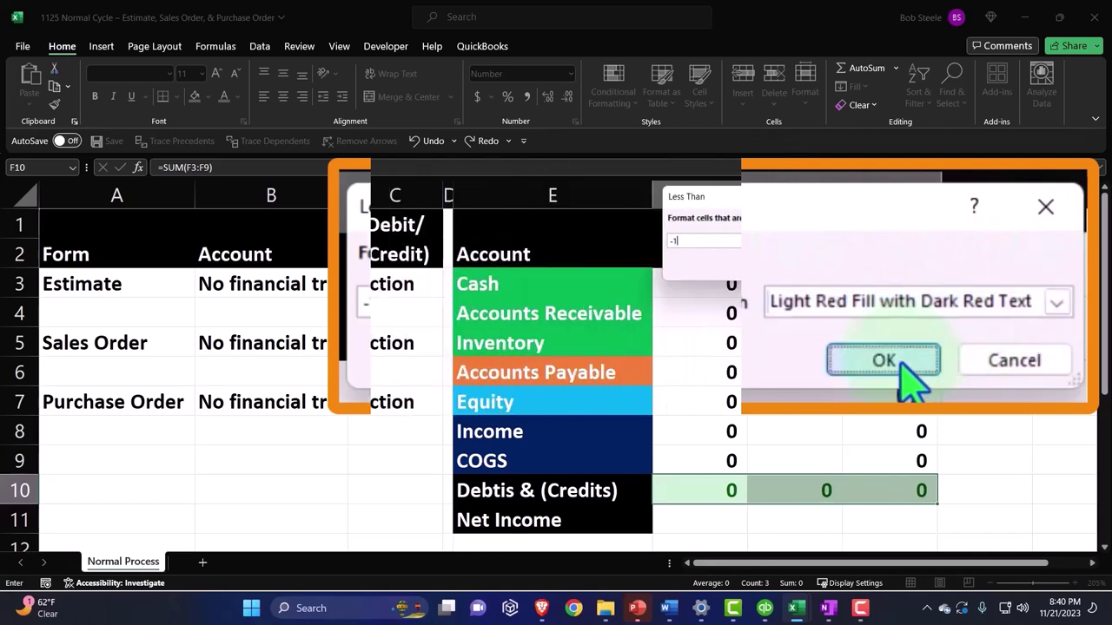
pyautogui.click(955, 252)
pyautogui.click(914, 267)
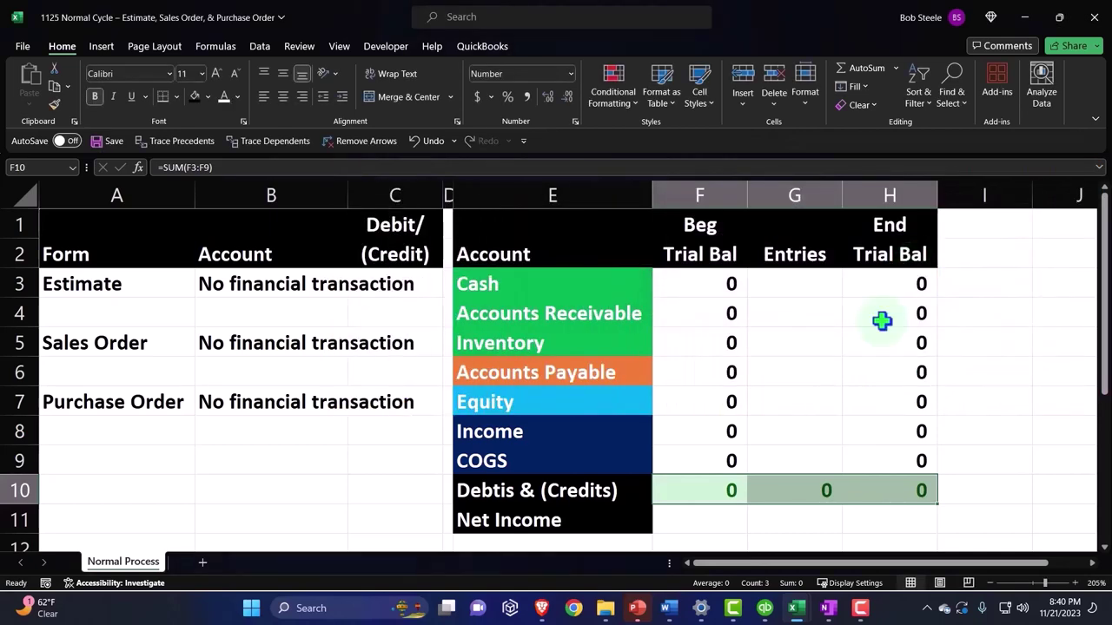
# Test the conditional formatting by entering 1, 2 and -2 as the COGS beginning balance in F9, and reset it to 0
pyautogui.click(735, 458)
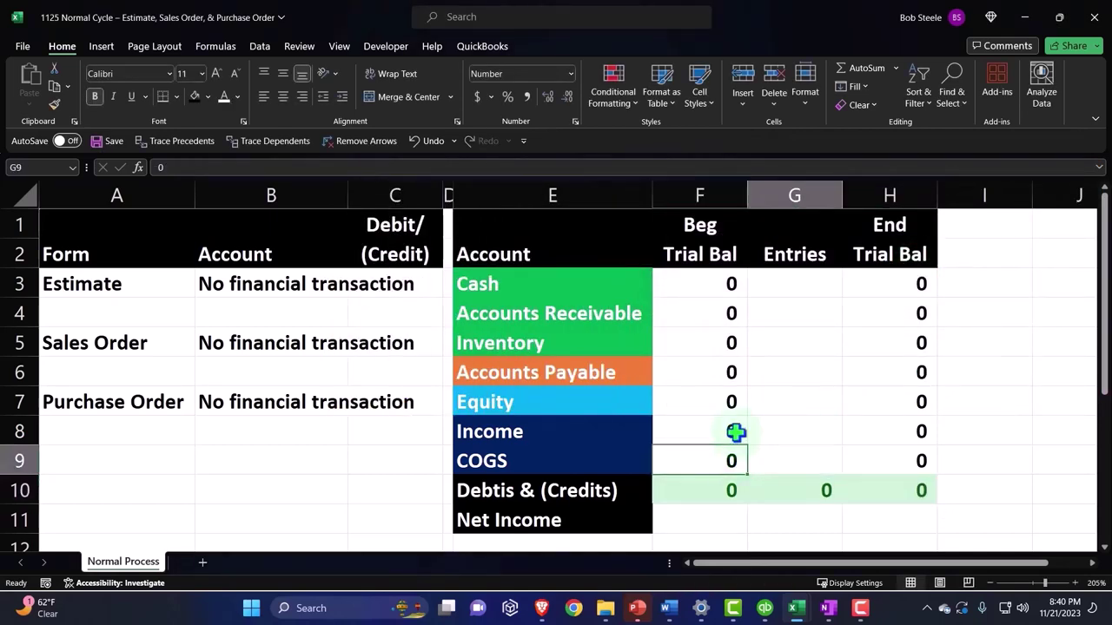
pyautogui.write('1')
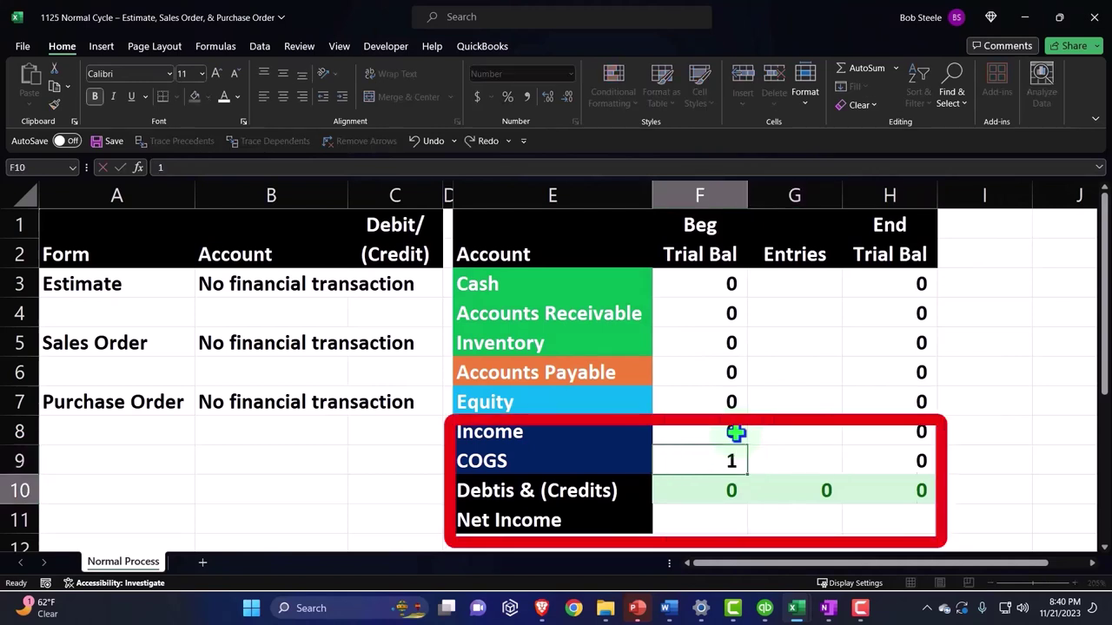
pyautogui.press('Return')
pyautogui.press('Up')
pyautogui.write('2')
pyautogui.press('Return')
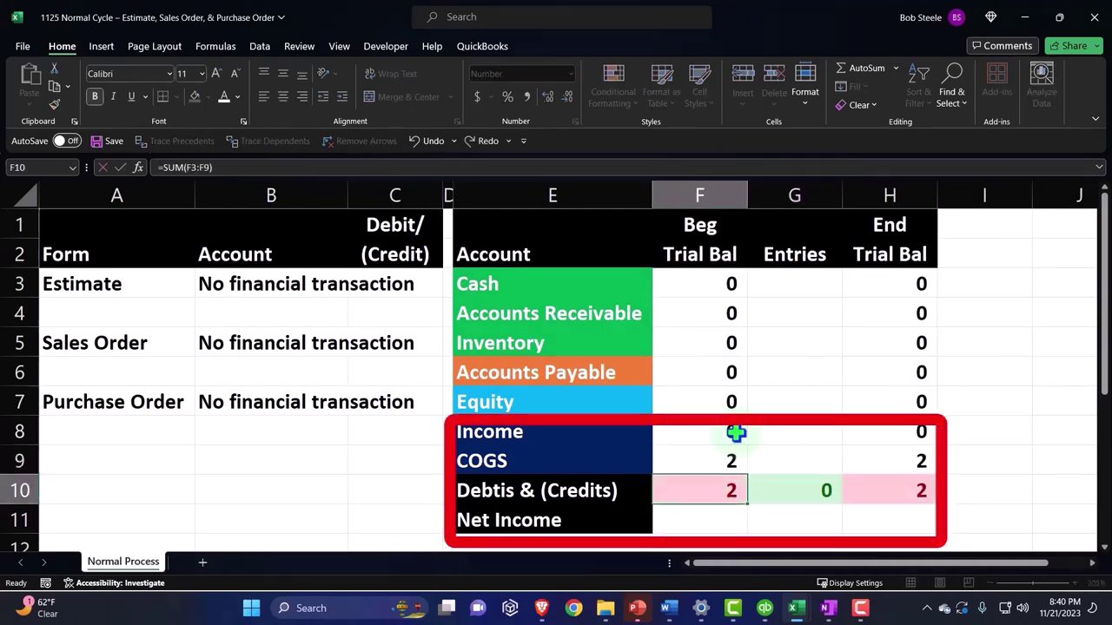
pyautogui.press('Up')
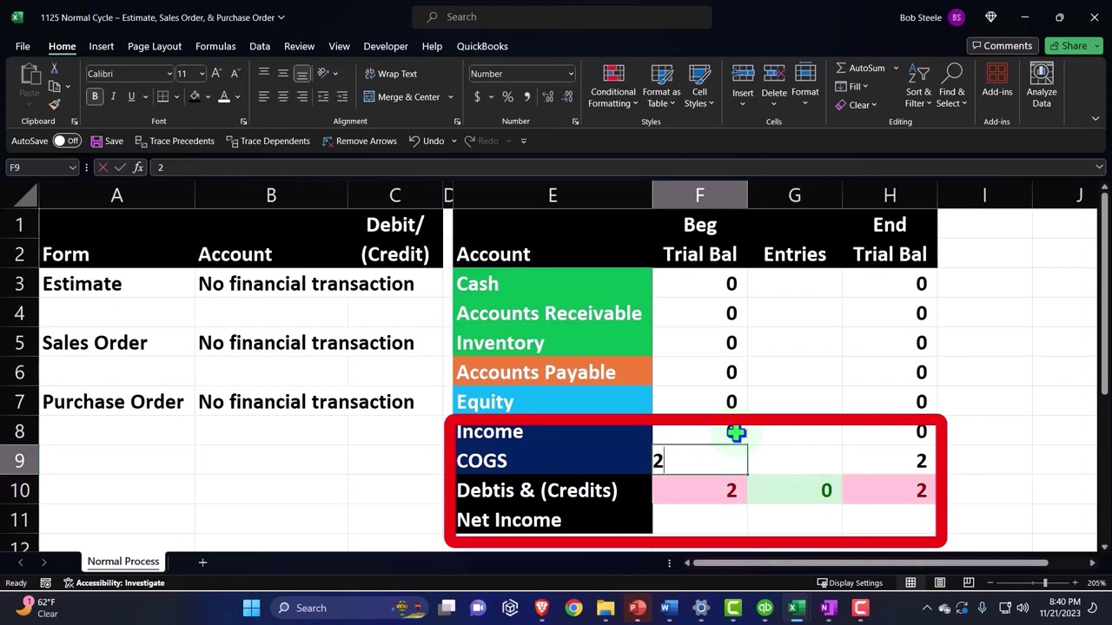
pyautogui.write('-2')
pyautogui.press('Return')
pyautogui.press('Up')
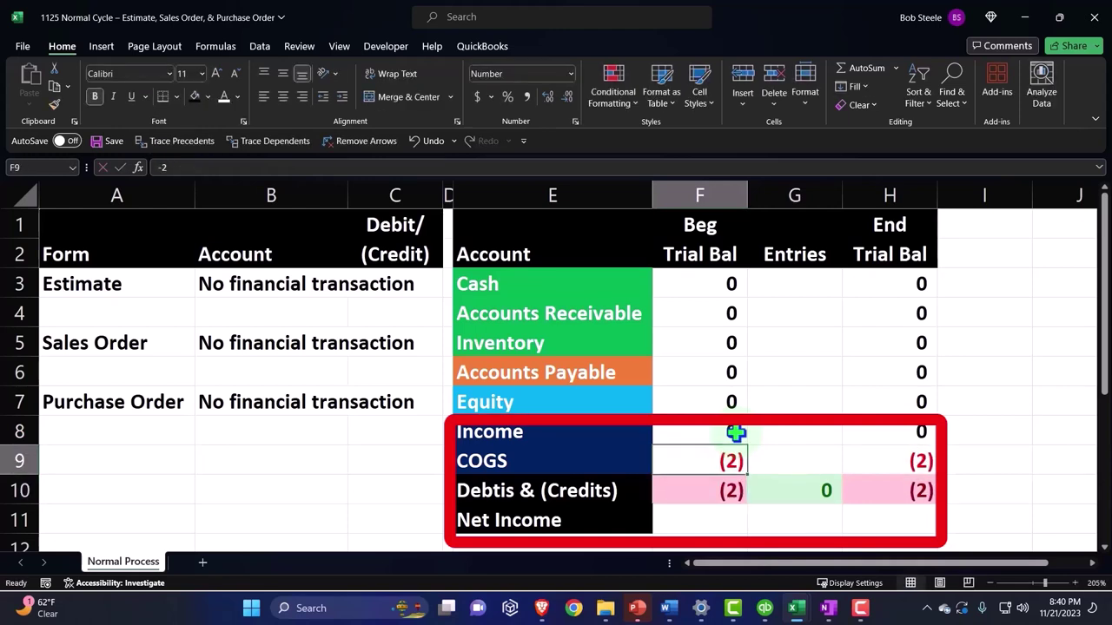
pyautogui.write('0')
pyautogui.press('Return')
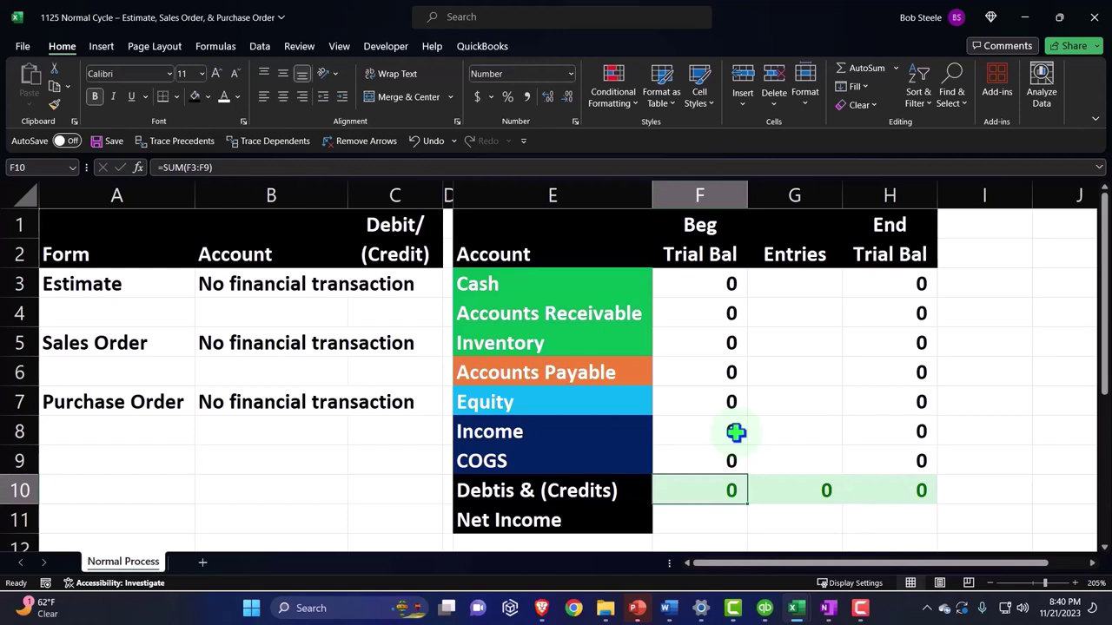
# Calculate beginning net income in F11 with =SUM(F8:F9) and copy the formula across to G11:H11
pyautogui.press('Return')
pyautogui.moveTo(734, 434); pyautogui.dragTo(721, 453)
pyautogui.click(735, 518)
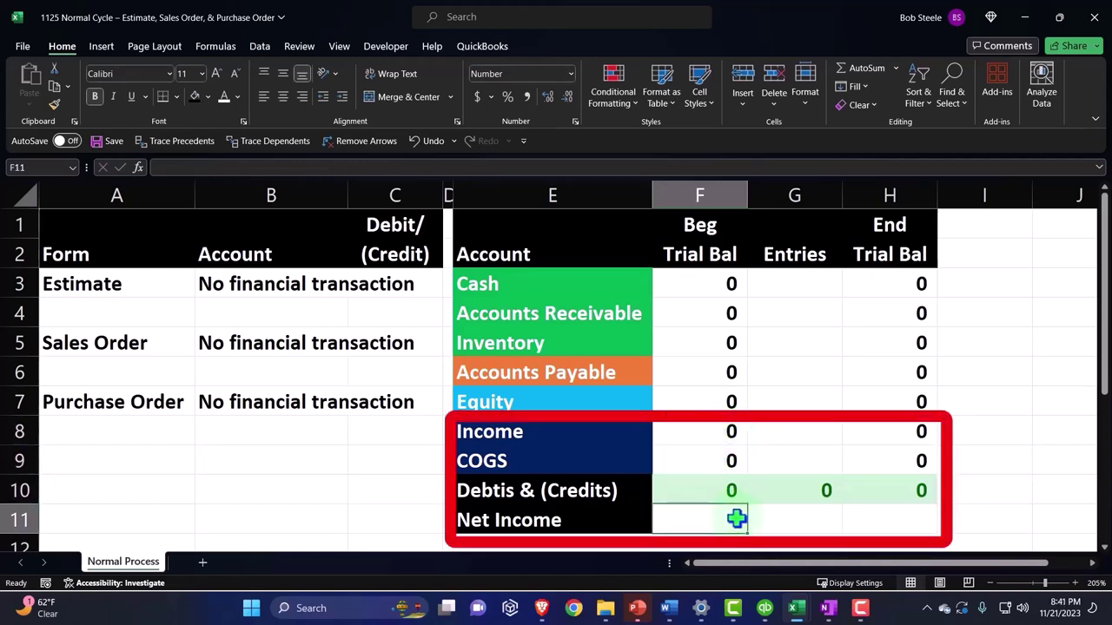
pyautogui.write('=sum(')
pyautogui.press('Up')
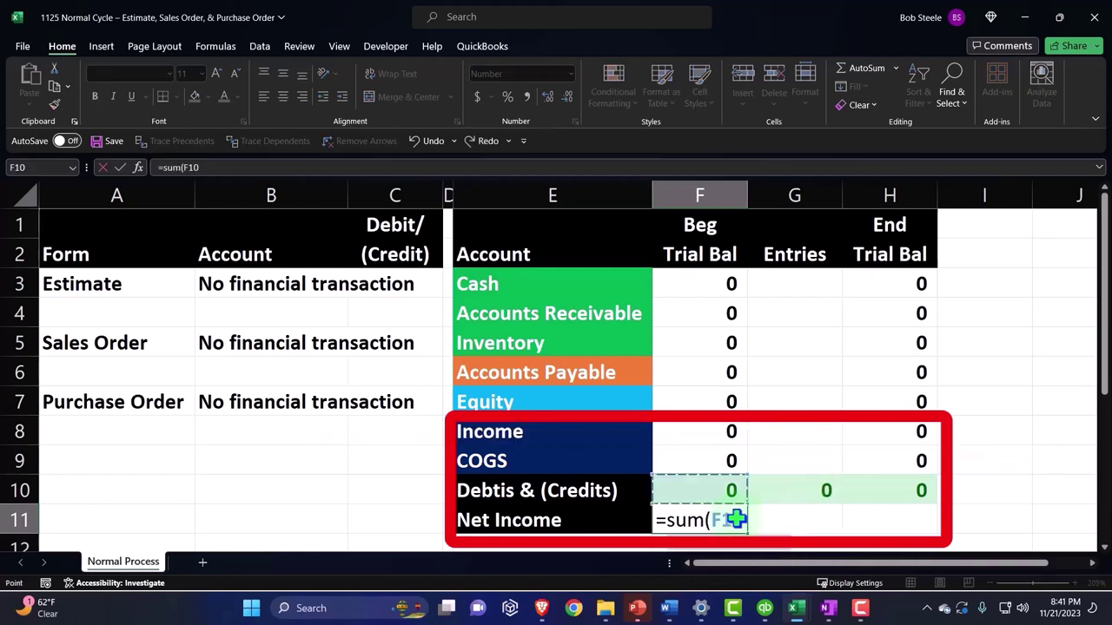
pyautogui.press('Up')
pyautogui.press('Up')
pyautogui.hotkey('shift', 'Down')
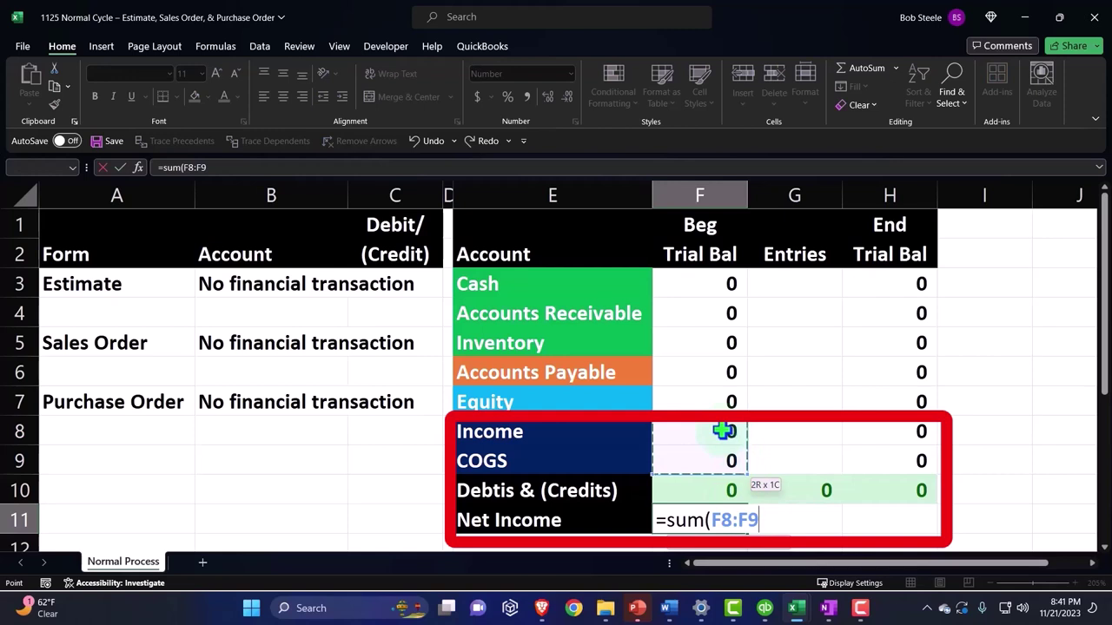
pyautogui.press('Return')
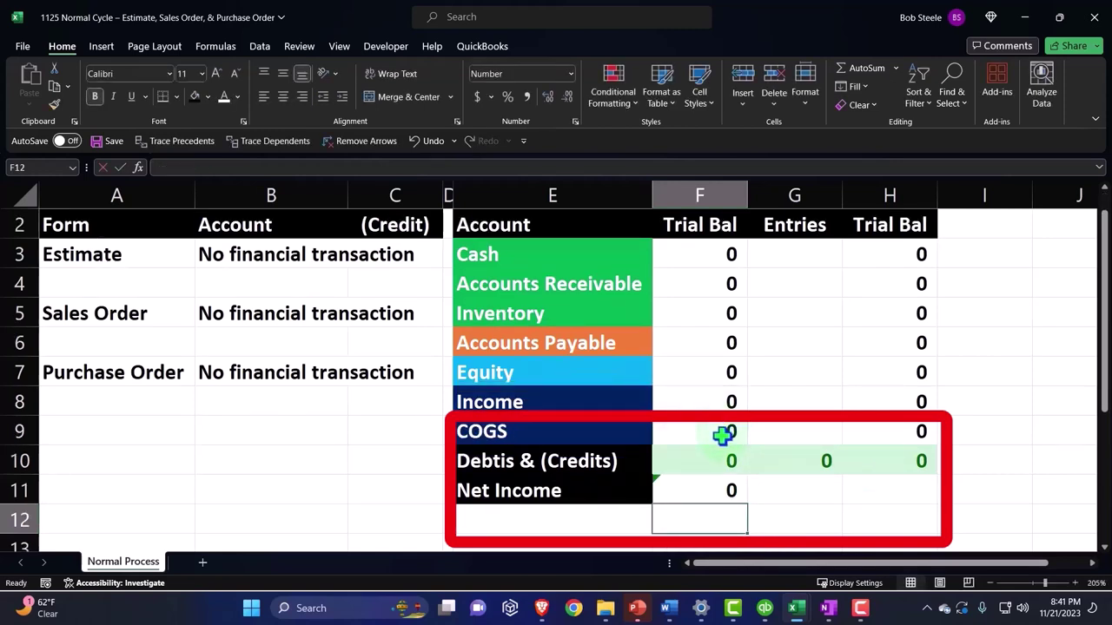
pyautogui.click(734, 493)
pyautogui.moveTo(747, 505); pyautogui.dragTo(908, 491)
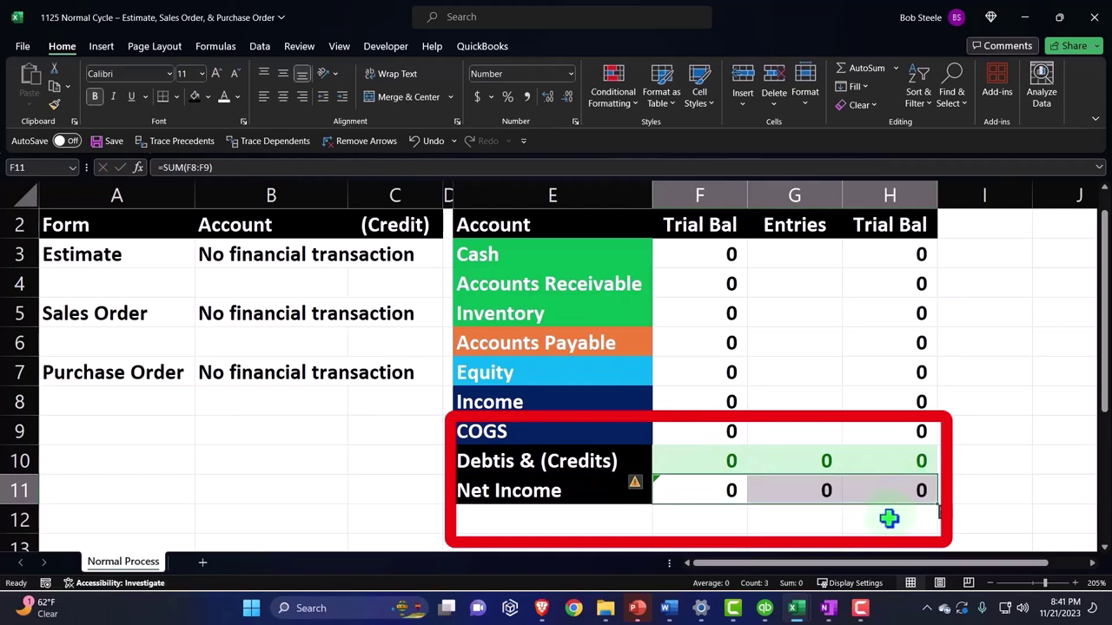
pyautogui.click(838, 534)
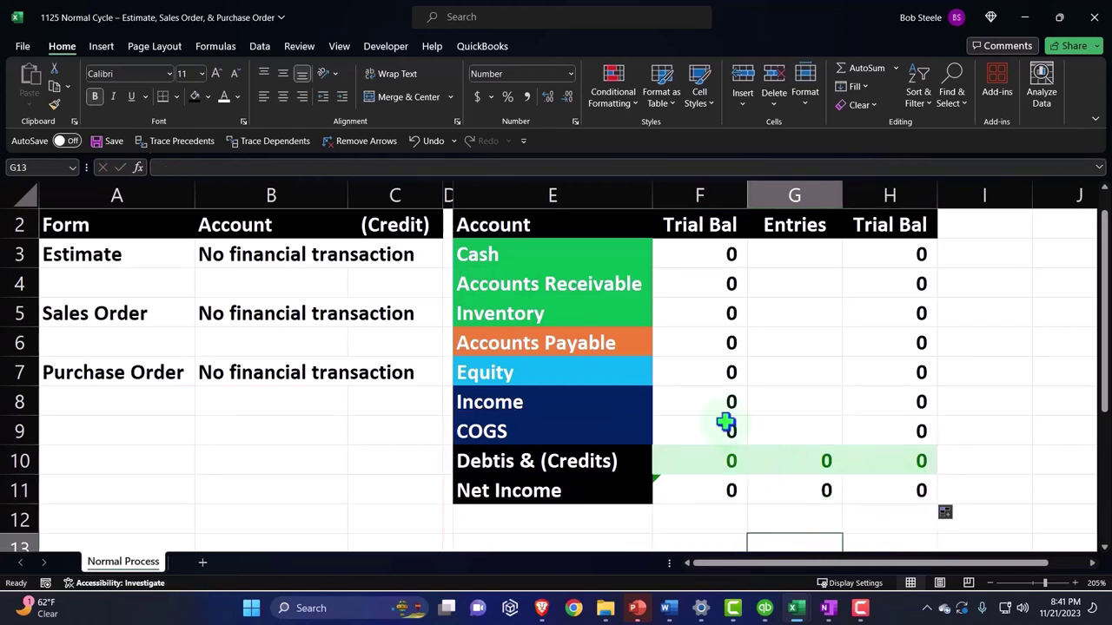
# Enter sample beginning balances of -100 for Income in F8 and 20 for COGS in F9
pyautogui.click(704, 401)
pyautogui.write('-')
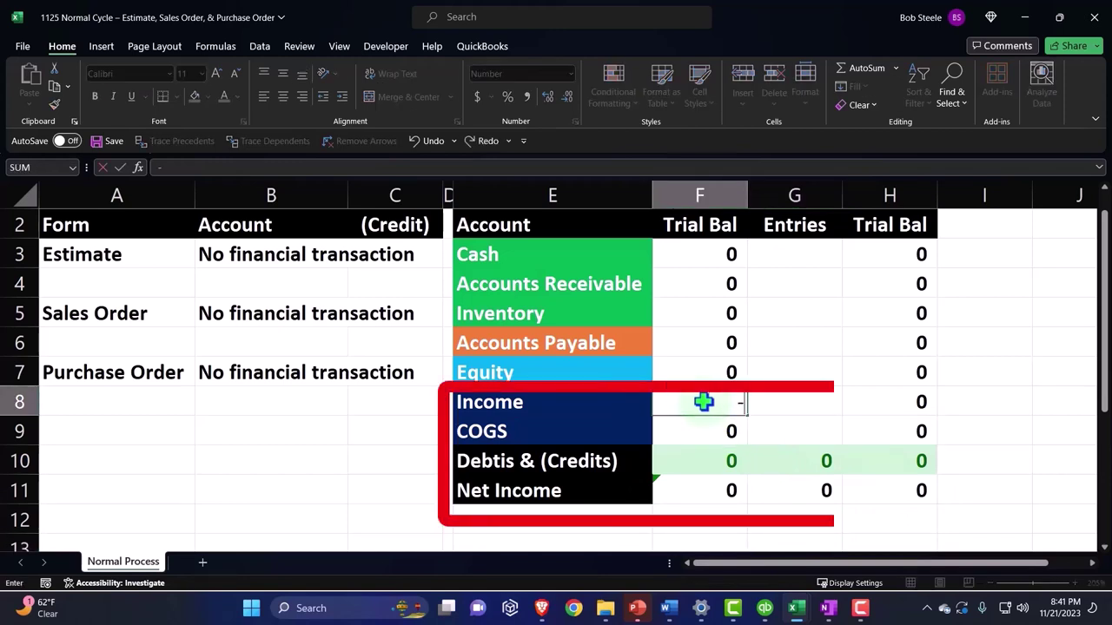
pyautogui.write('100')
pyautogui.press('Return')
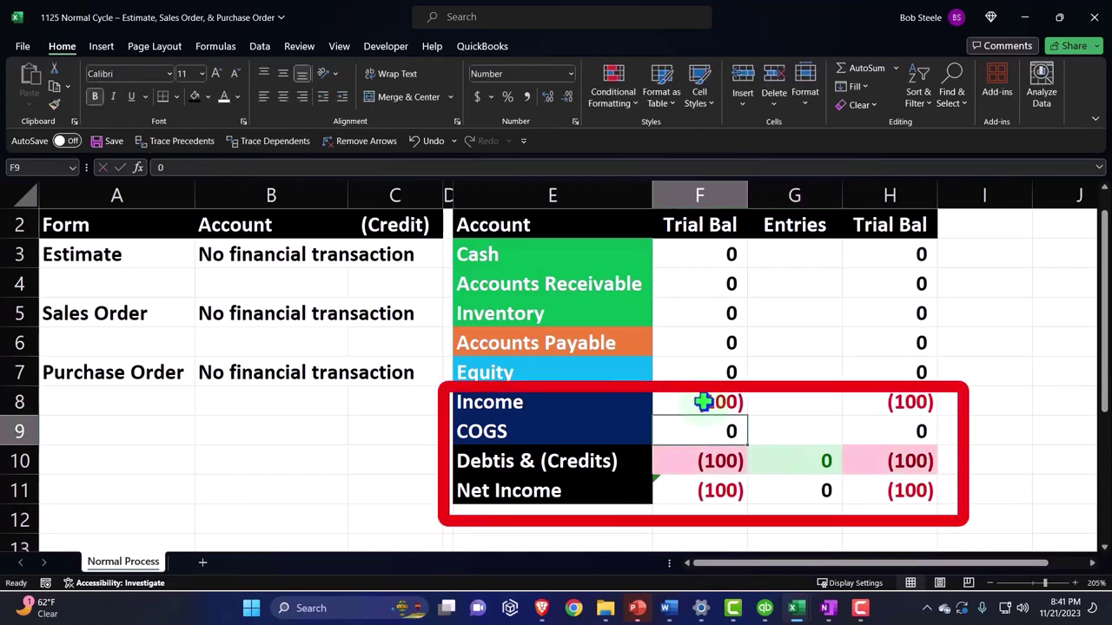
pyautogui.write('20')
pyautogui.press('Return')
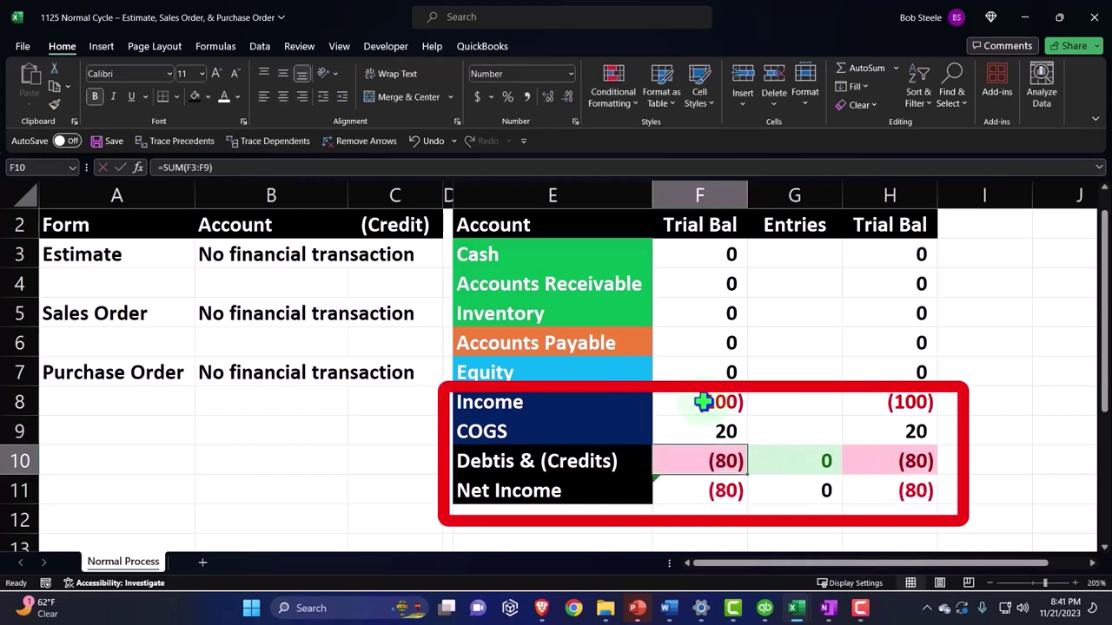
# Format the net income cells F11:H11 to show negative numbers in black with parentheses, (1,234)
pyautogui.moveTo(728, 486); pyautogui.dragTo(919, 488)
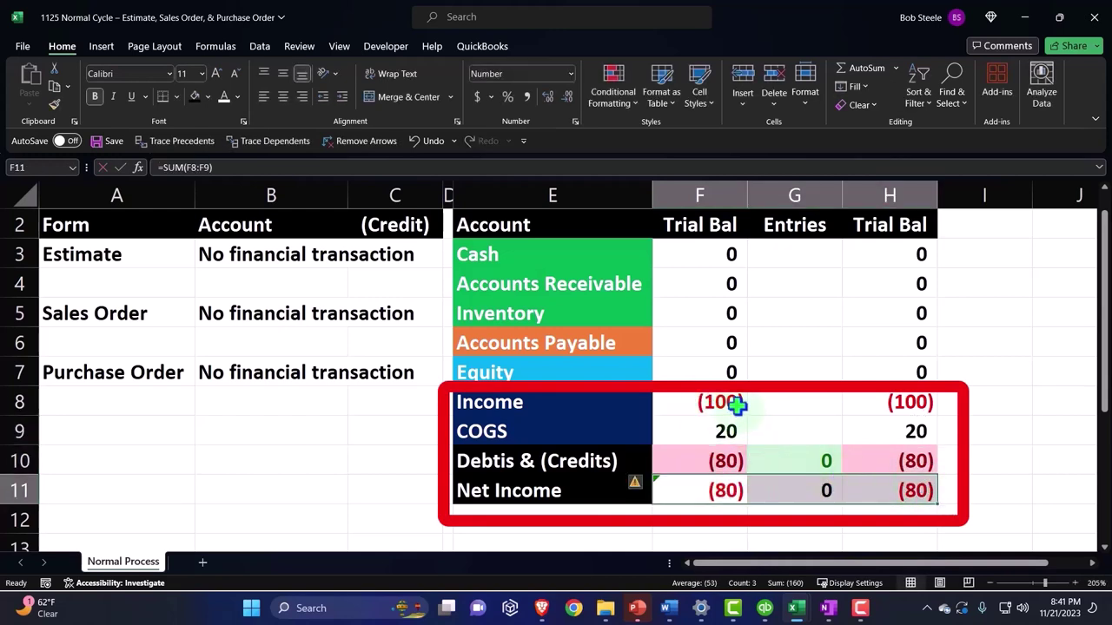
pyautogui.rightClick(696, 492)
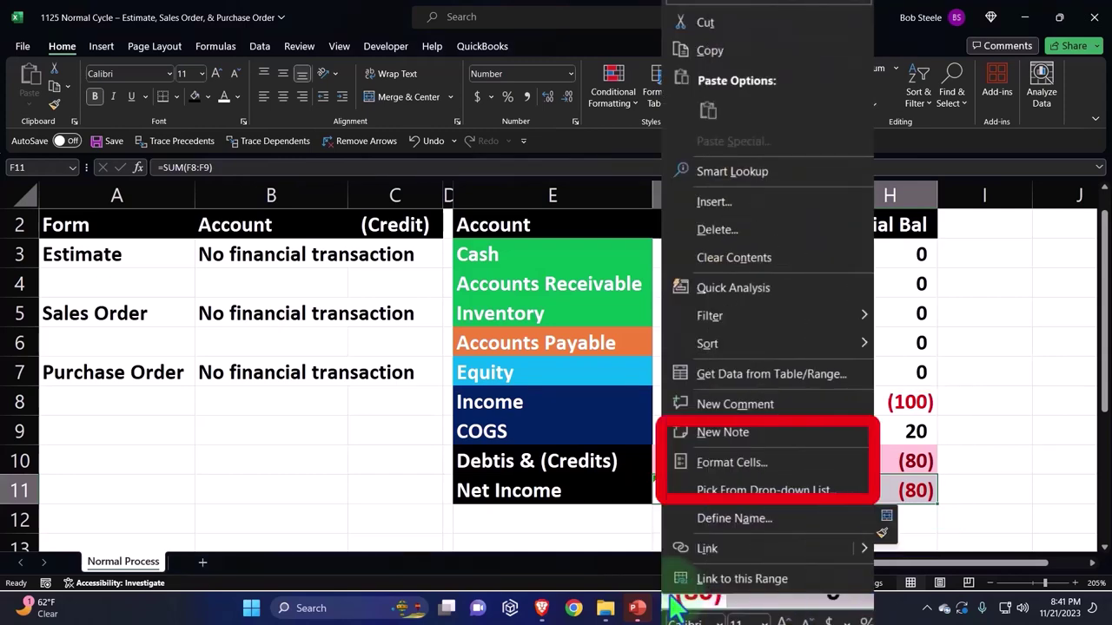
pyautogui.click(722, 463)
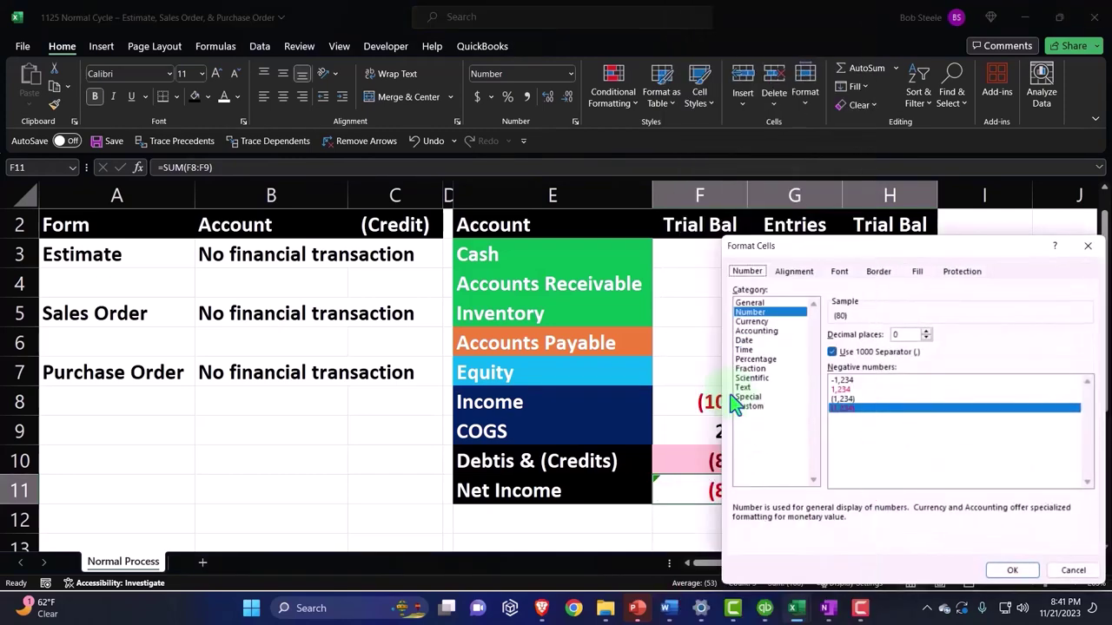
pyautogui.moveTo(816, 249); pyautogui.dragTo(575, 218)
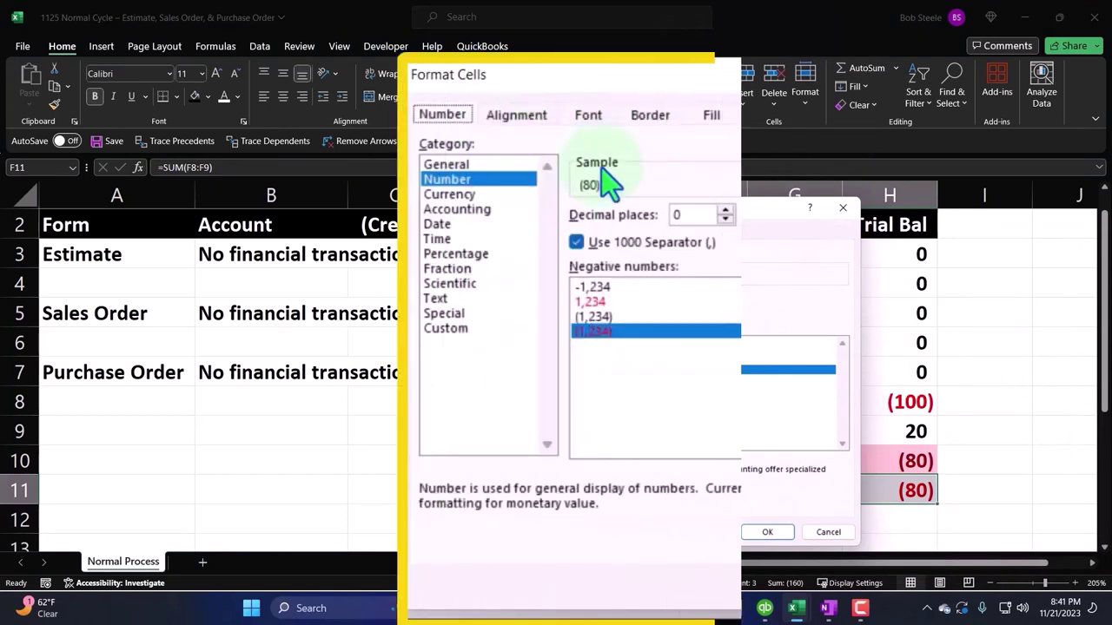
pyautogui.click(594, 318)
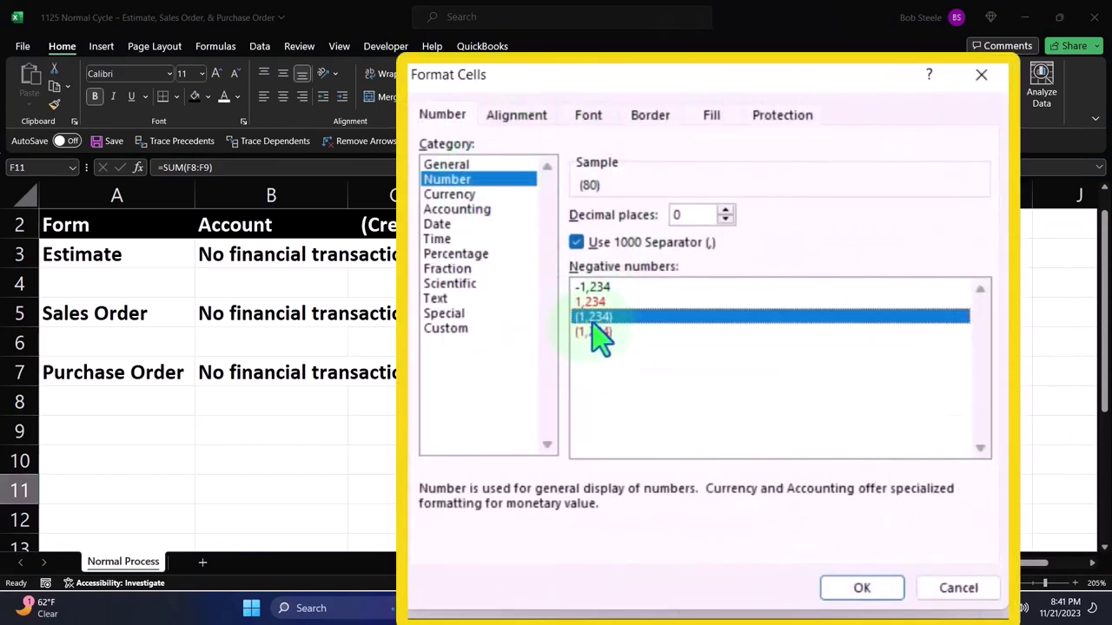
pyautogui.click(864, 590)
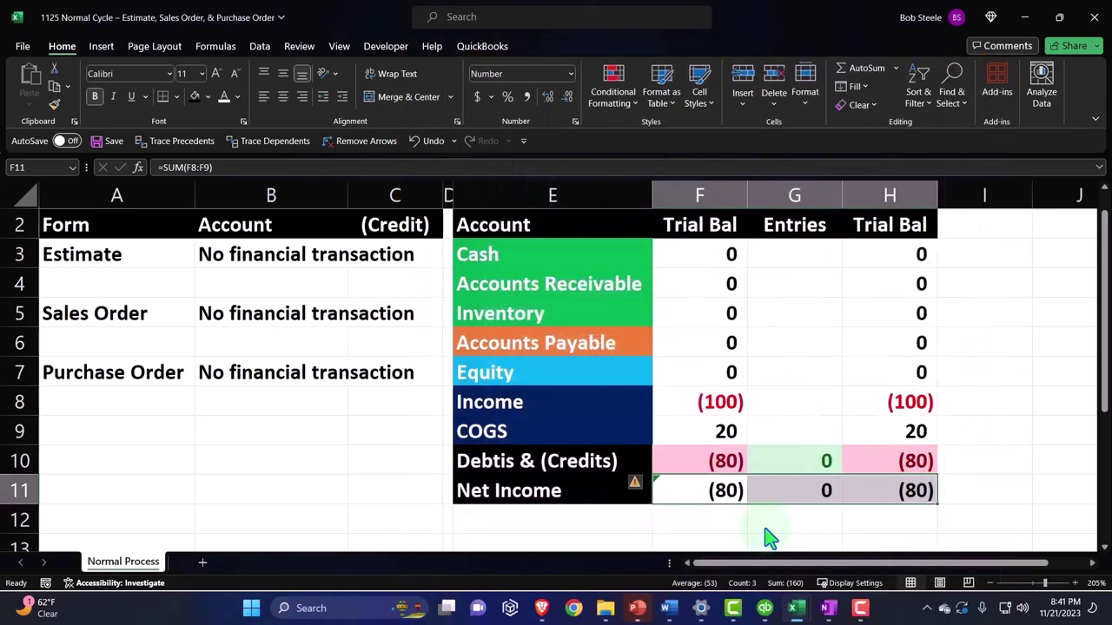
# Try giving values less than 0 in F11:H11 Green Fill with Dark Green Text, and undo the rule
pyautogui.click(613, 94)
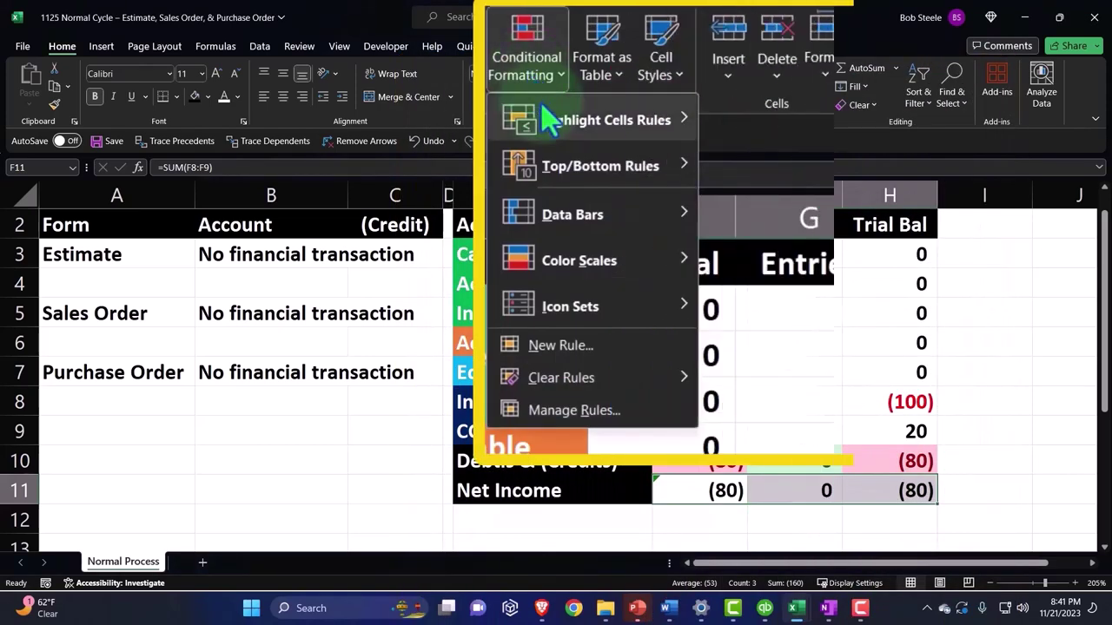
pyautogui.moveTo(556, 126)
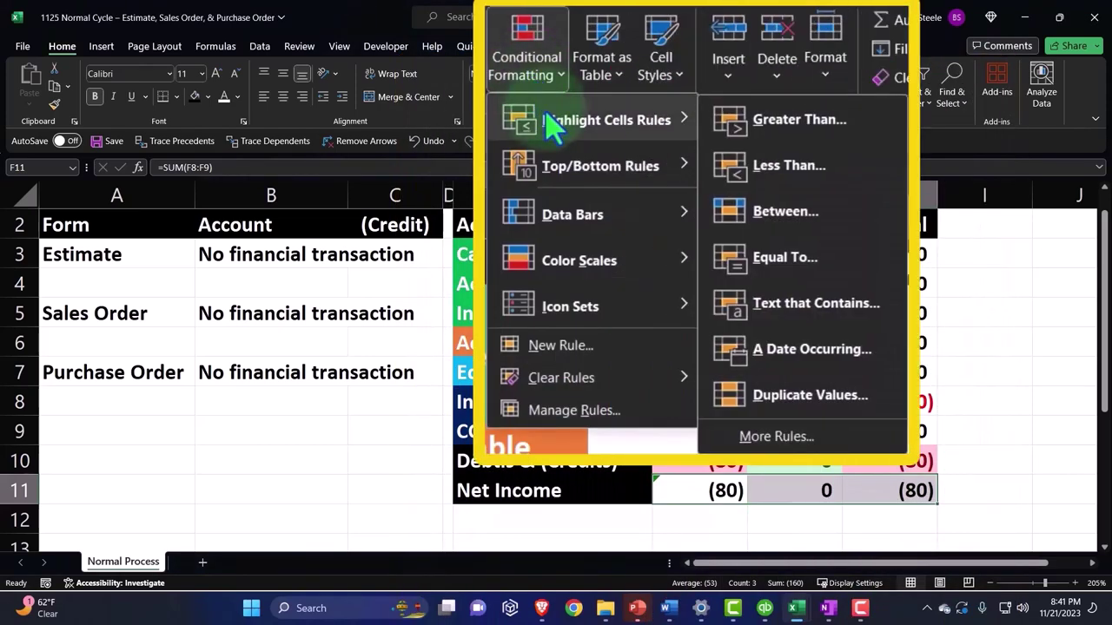
pyautogui.click(771, 178)
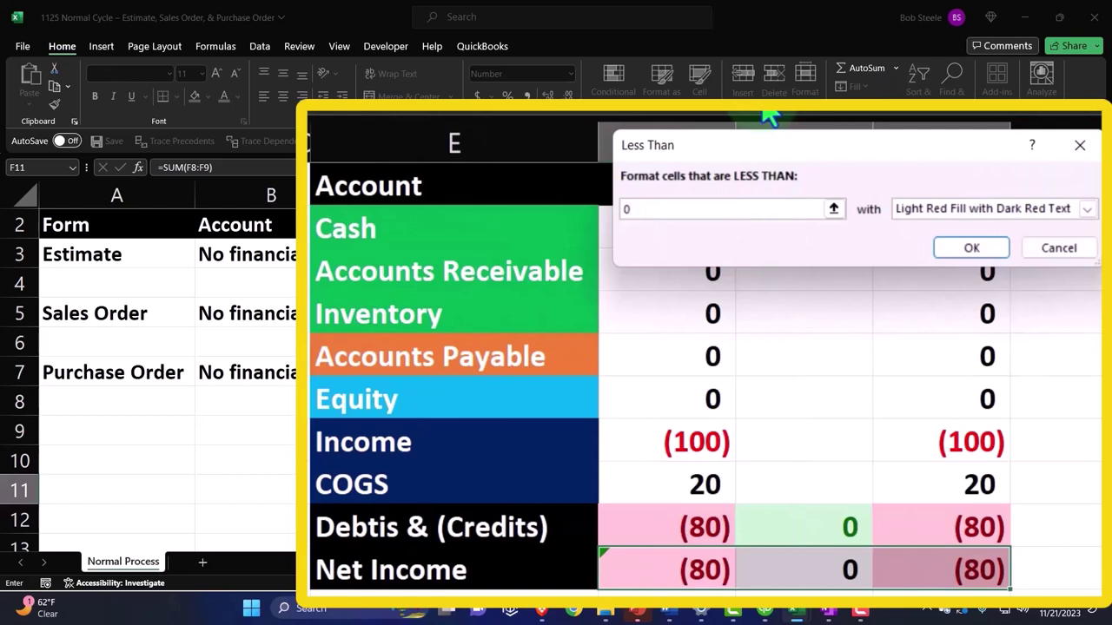
pyautogui.click(1085, 209)
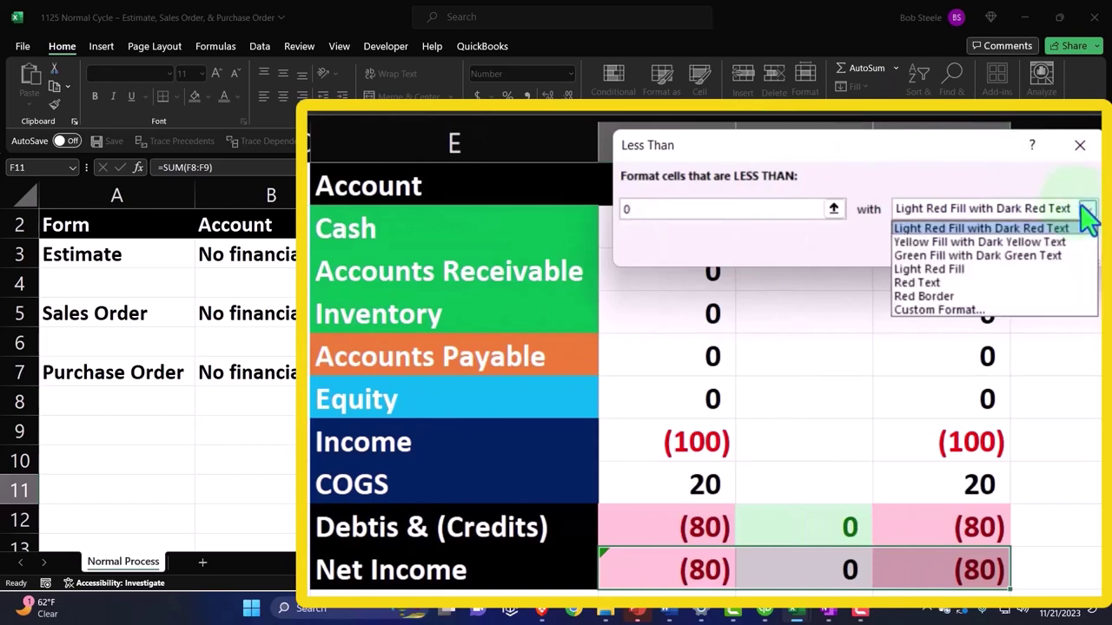
pyautogui.click(981, 256)
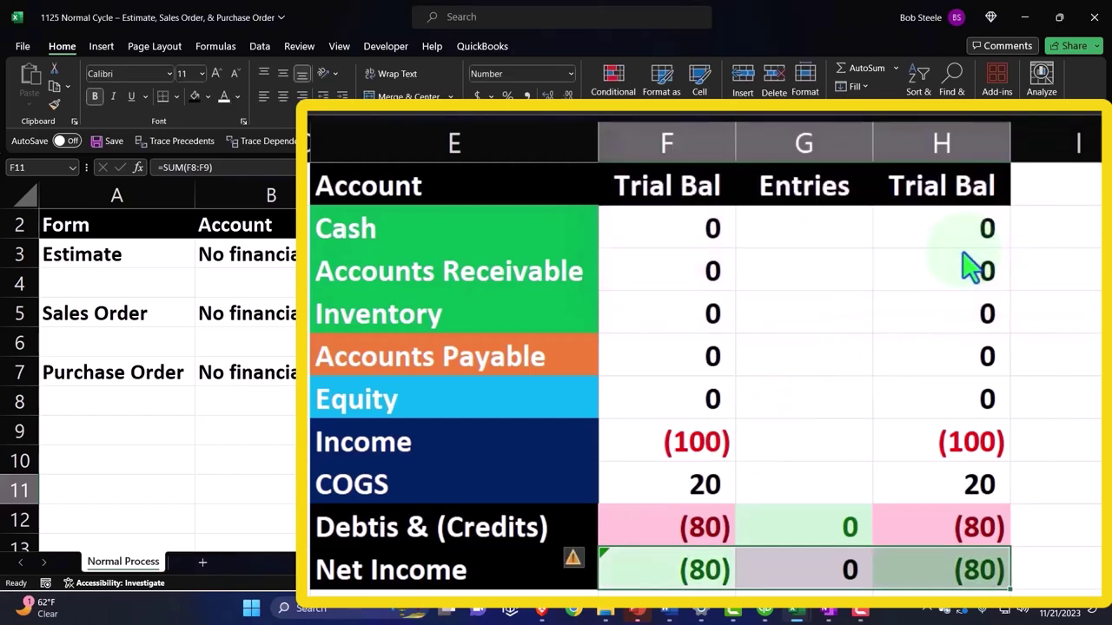
pyautogui.click(613, 100)
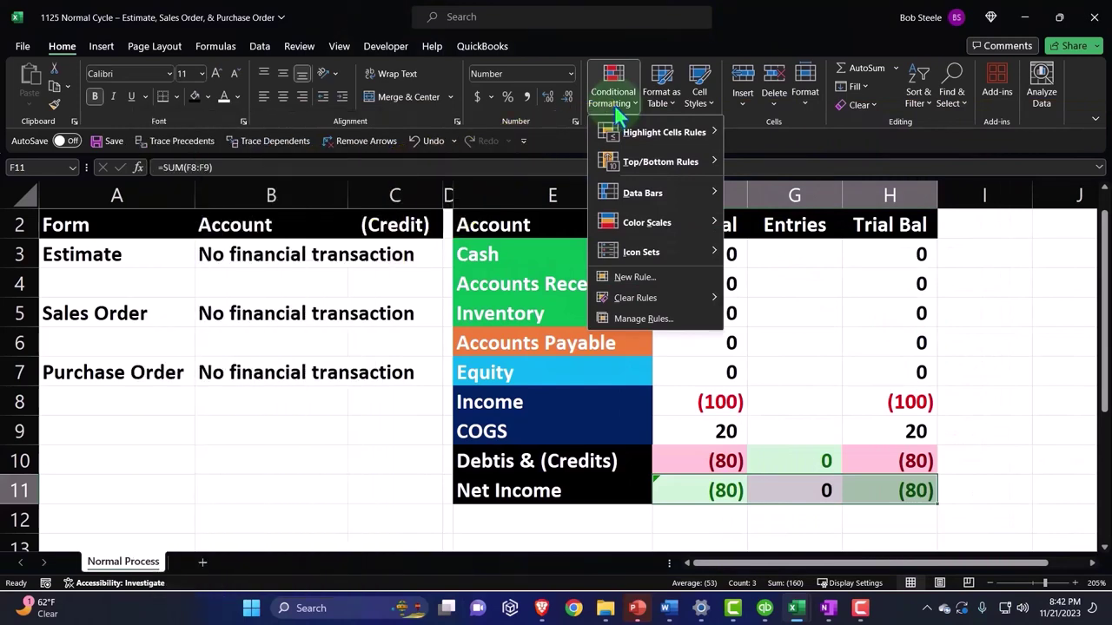
pyautogui.click(424, 143)
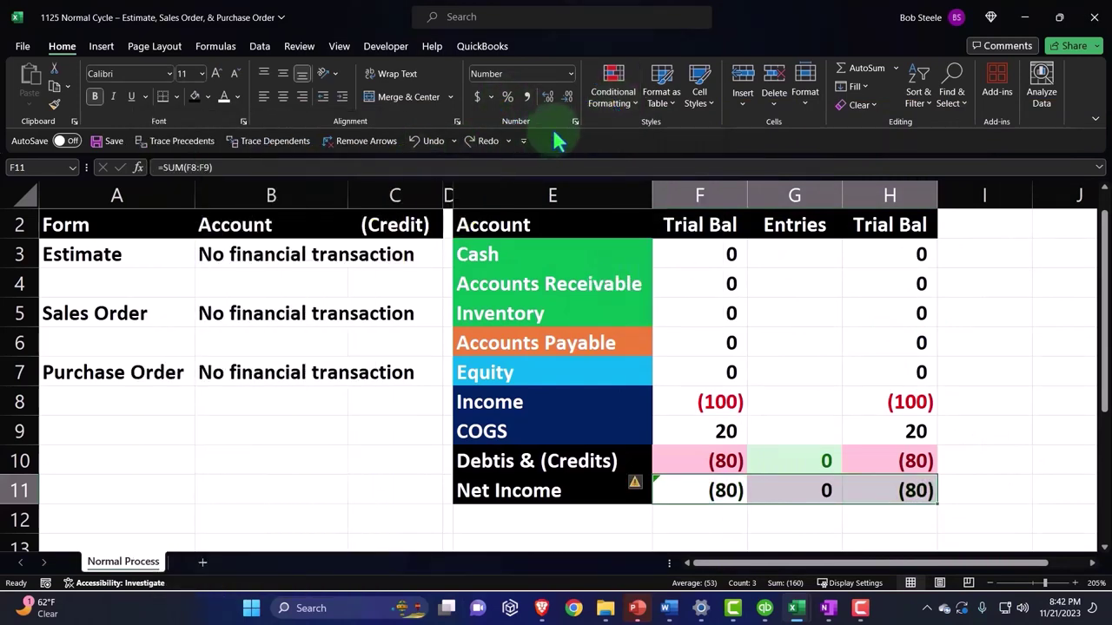
# Add a conditional formatting rule to F11:H11 giving values less than 1 Green Fill with Dark Green Text
pyautogui.click(613, 96)
pyautogui.moveTo(618, 132)
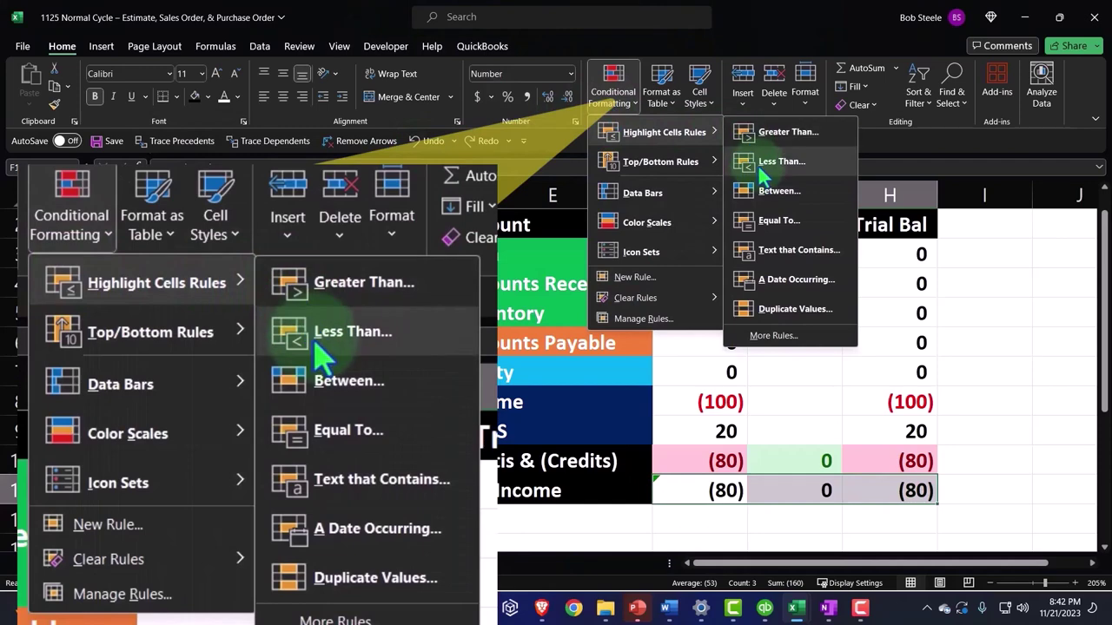
pyautogui.click(758, 162)
pyautogui.write('-1')
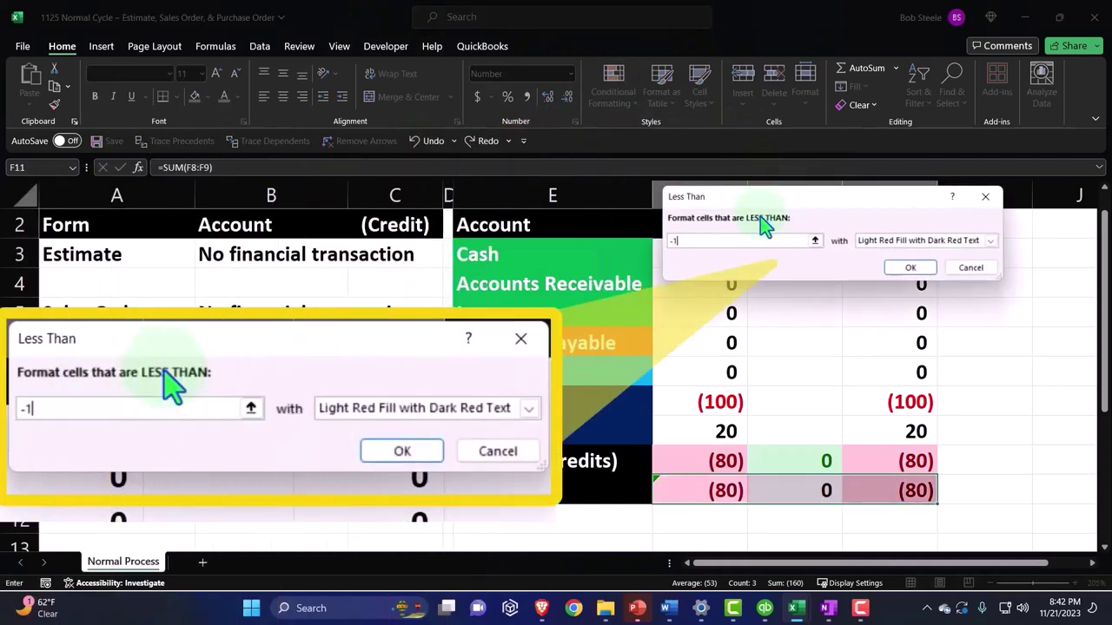
pyautogui.click(990, 241)
pyautogui.click(910, 274)
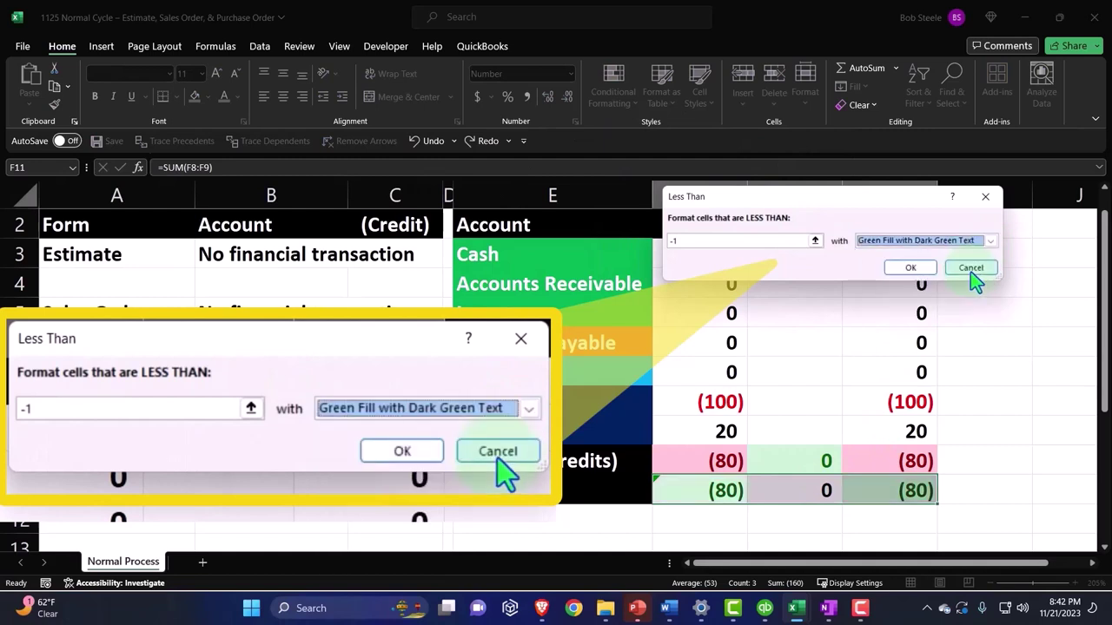
pyautogui.click(718, 238)
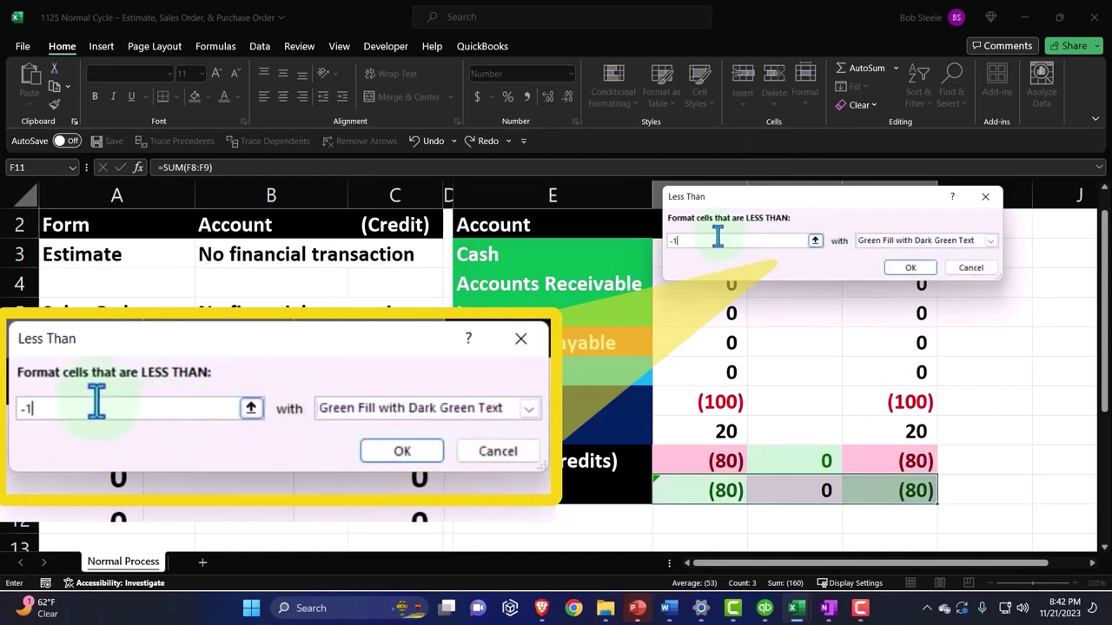
pyautogui.press('BackSpace')
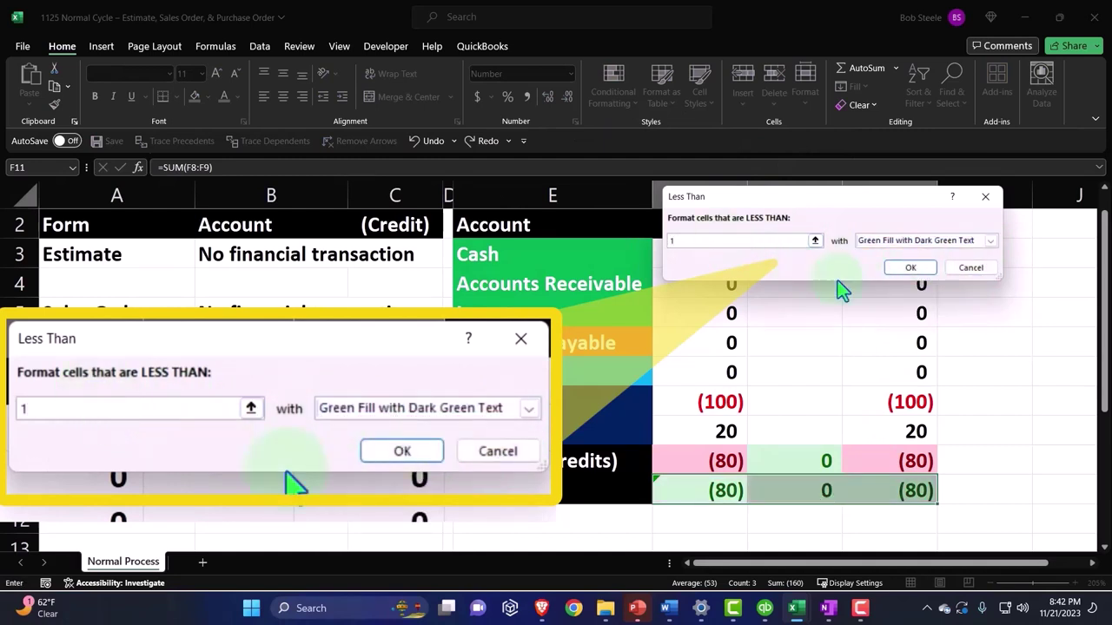
pyautogui.click(911, 268)
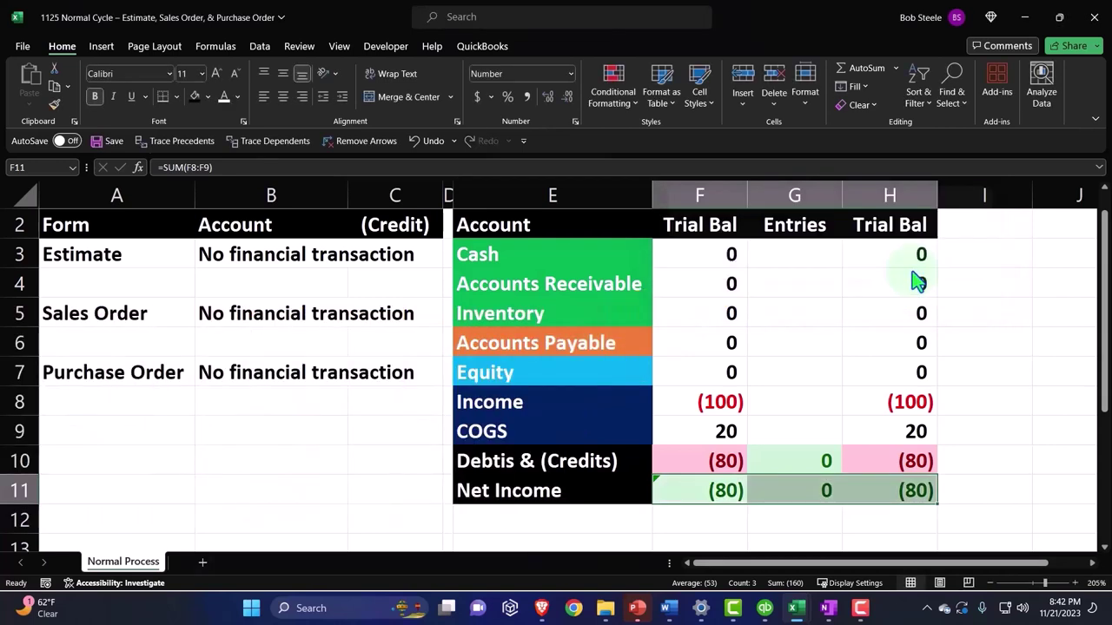
# Add a Less Than conditional formatting rule to the Entries net income cell G11
pyautogui.click(816, 495)
pyautogui.click(613, 86)
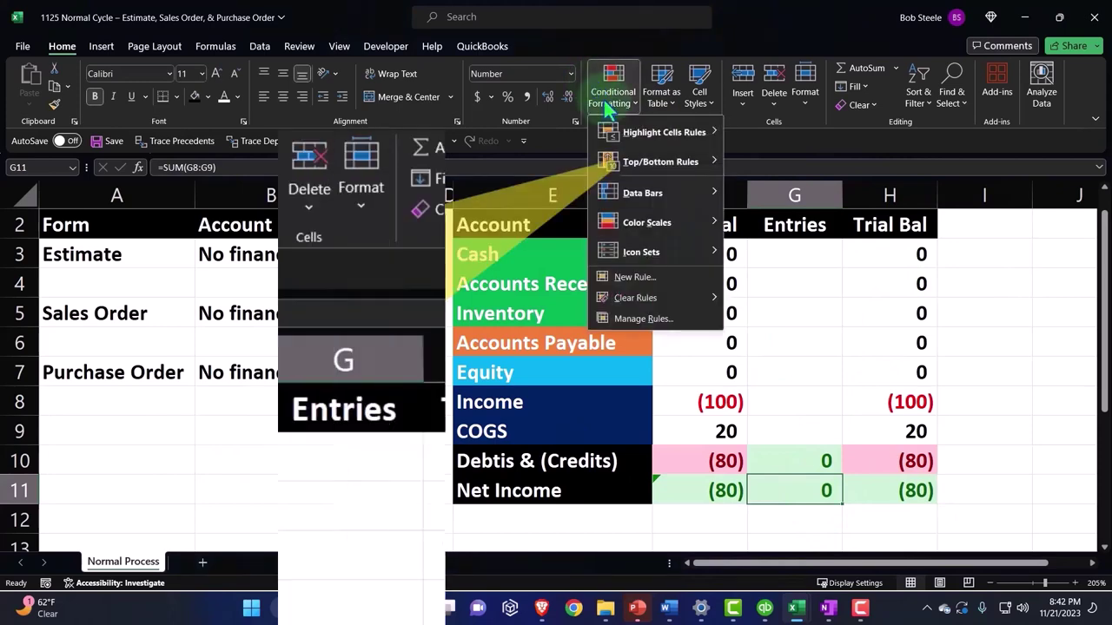
pyautogui.moveTo(695, 133)
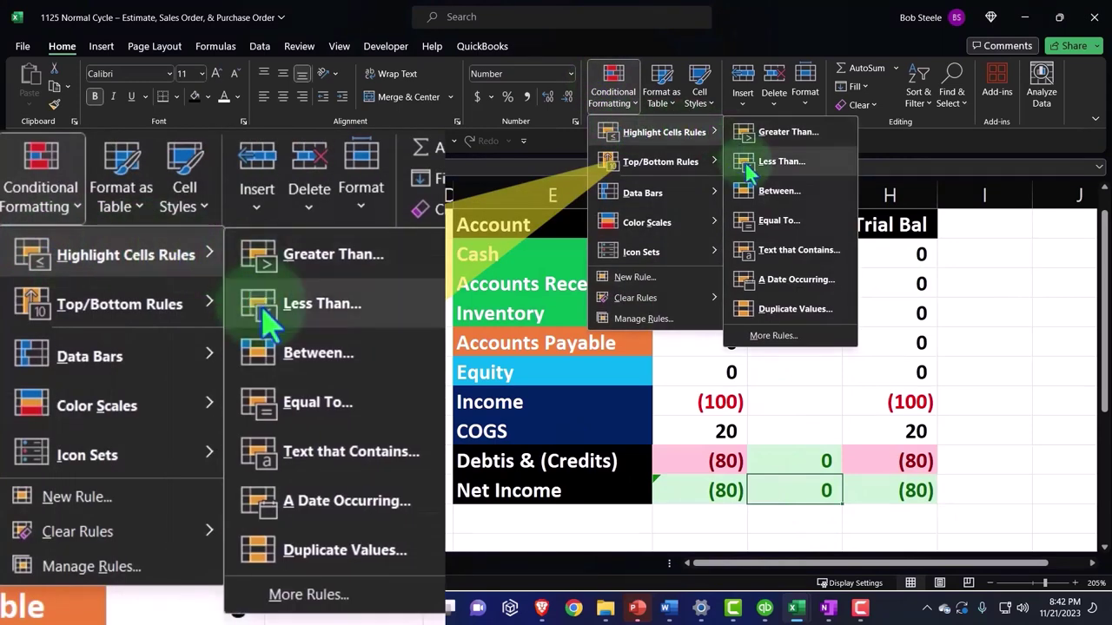
pyautogui.click(773, 161)
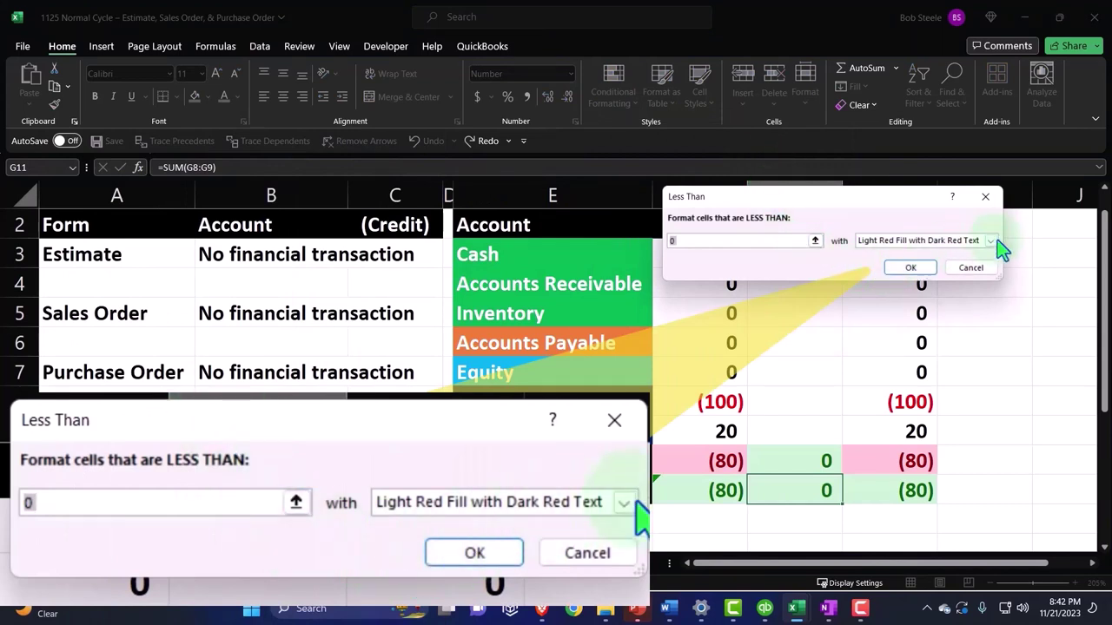
pyautogui.click(921, 267)
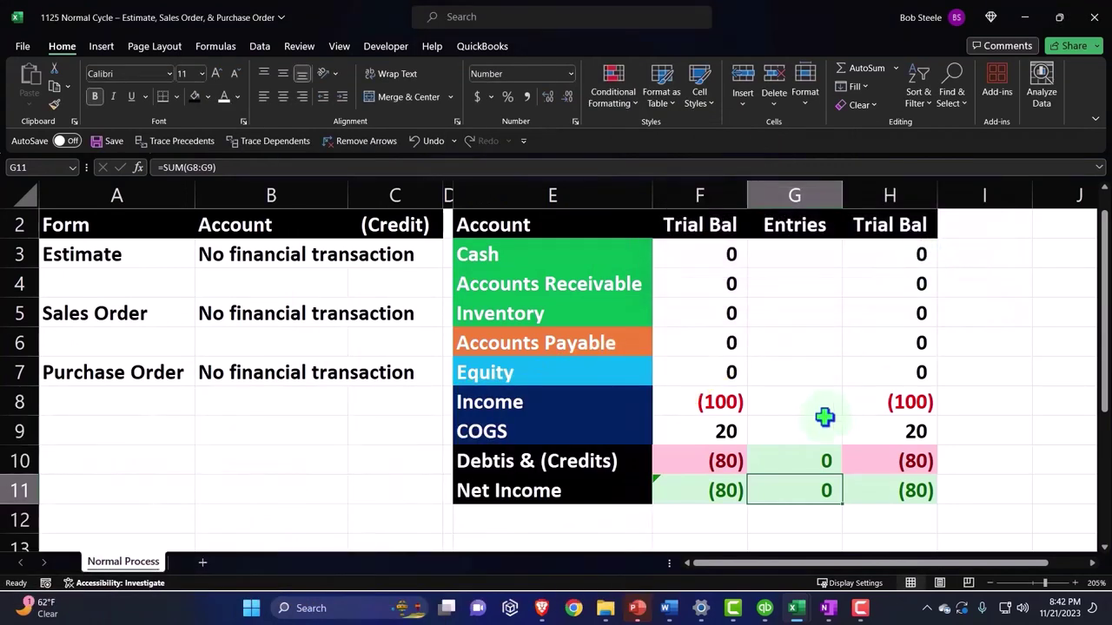
# Test the net income formatting by entering 150 as the COGS beginning balance in F9, and undo the entry
pyautogui.click(760, 475)
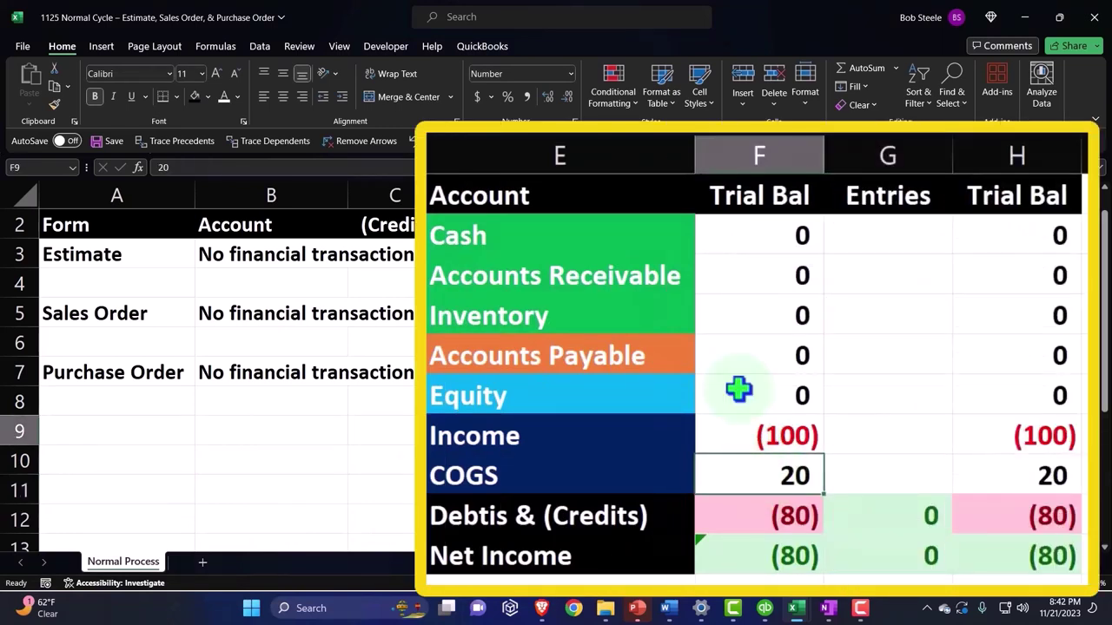
pyautogui.write('150')
pyautogui.press('Return')
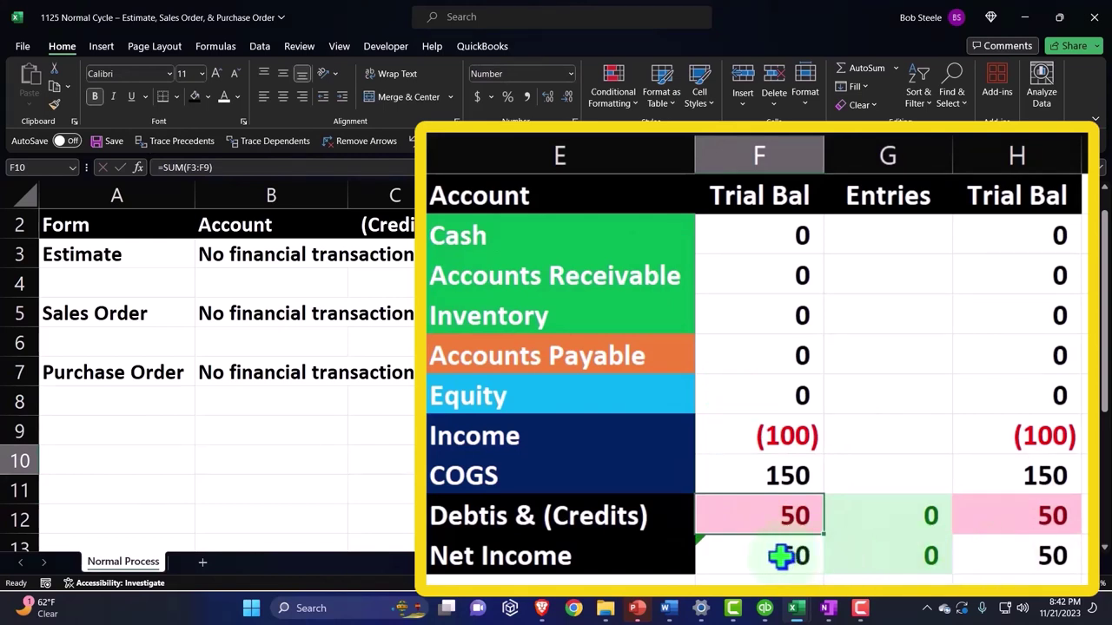
pyautogui.click(713, 491)
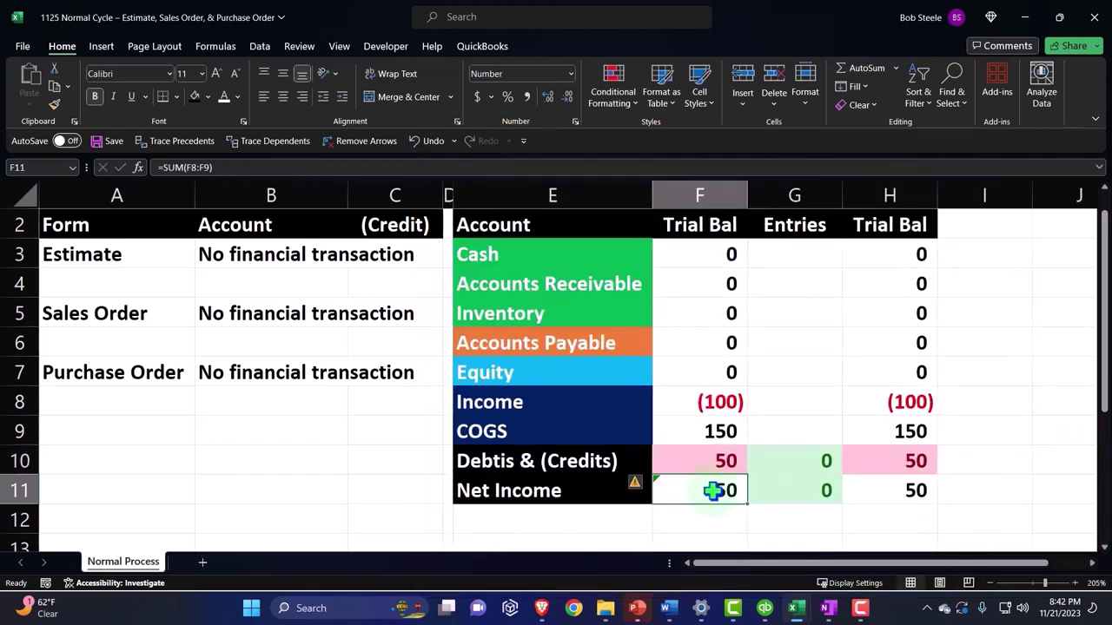
pyautogui.click(429, 141)
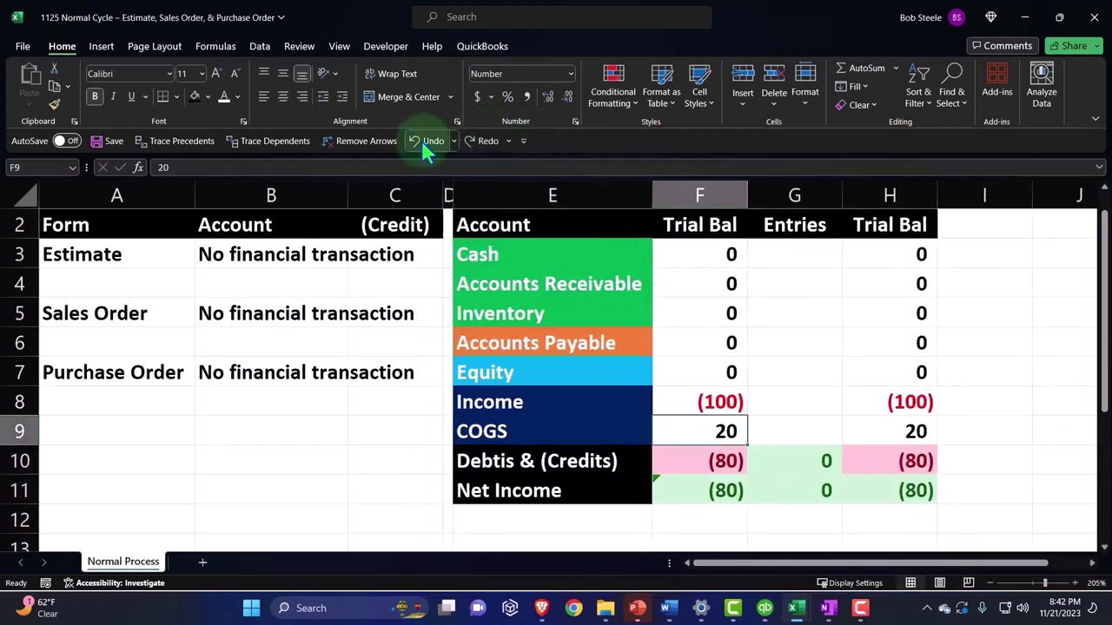
# Add a conditional formatting rule to F11:H11 giving values greater than 1 Light Red Fill with Dark Red Text
pyautogui.moveTo(709, 491); pyautogui.dragTo(844, 479)
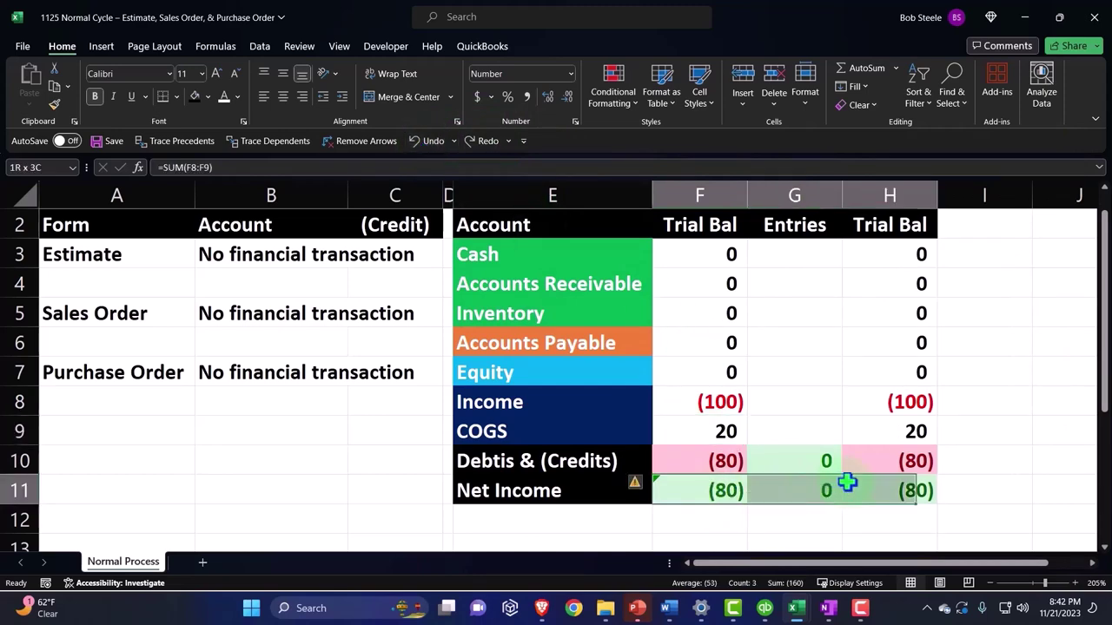
pyautogui.click(613, 87)
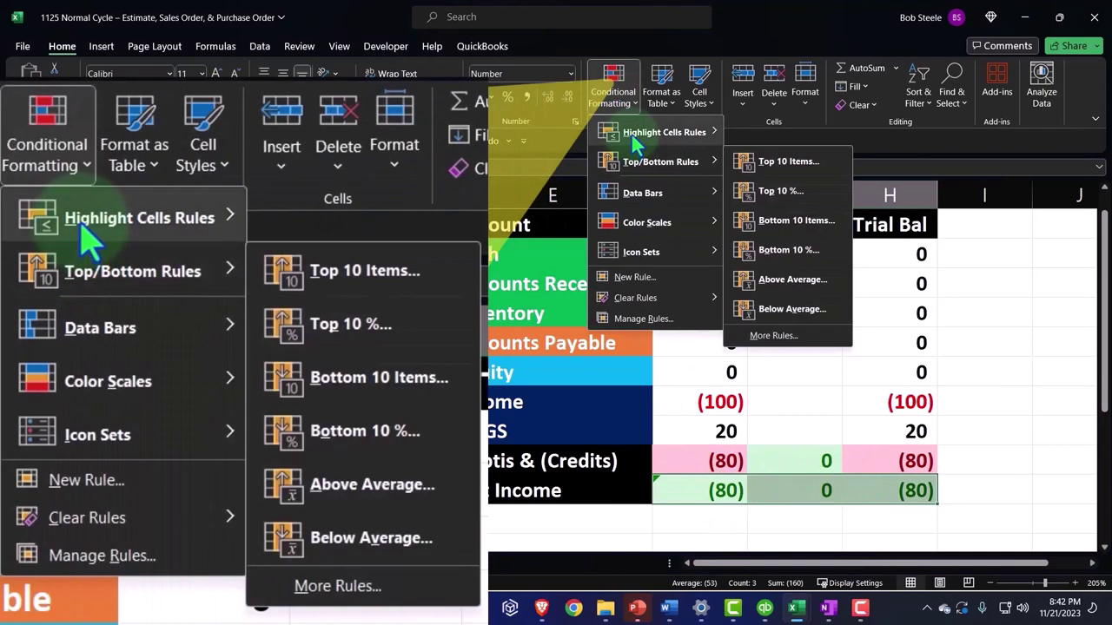
pyautogui.moveTo(710, 139)
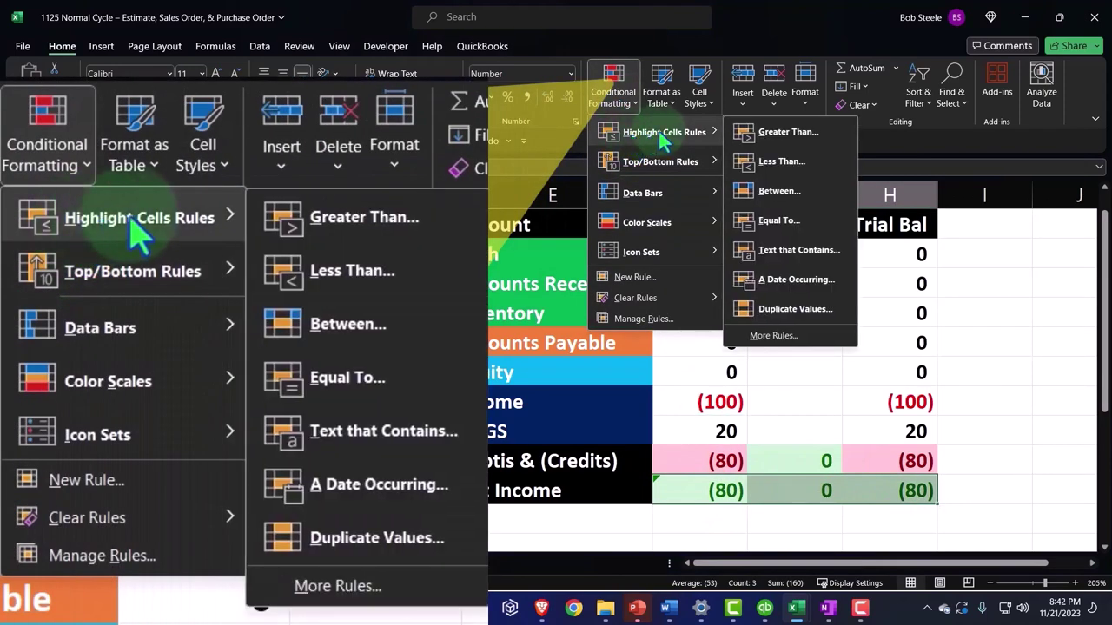
pyautogui.click(762, 138)
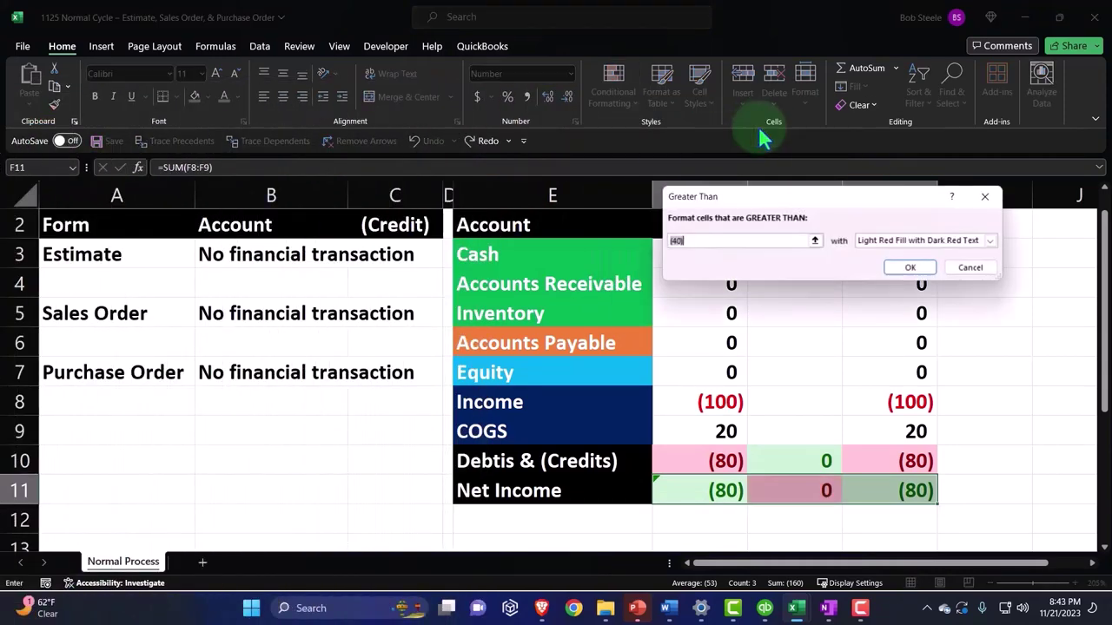
pyautogui.write('1')
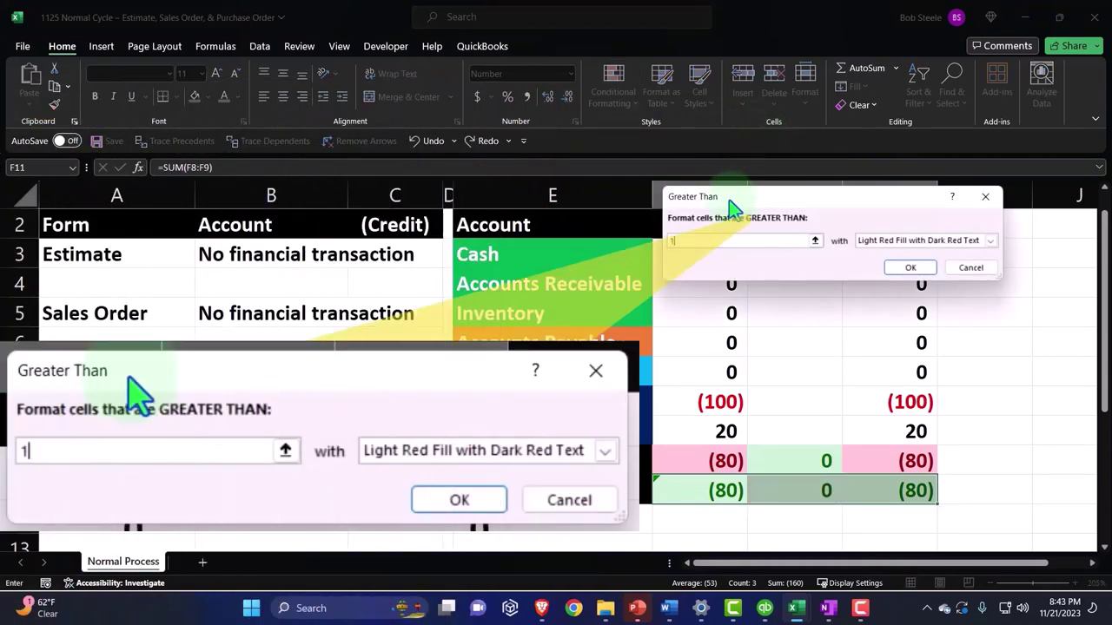
pyautogui.click(912, 269)
# Test the net income rules by entering 150 as the COGS beginning balance in F9, and reset Income in F8 to 0
pyautogui.click(736, 427)
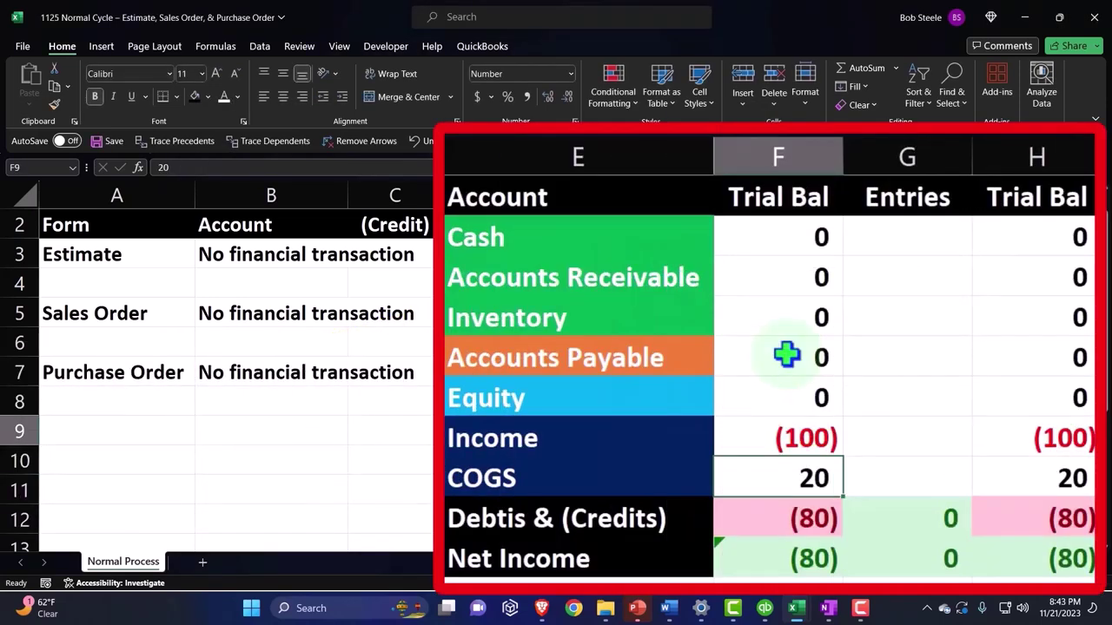
pyautogui.write('150')
pyautogui.press('Return')
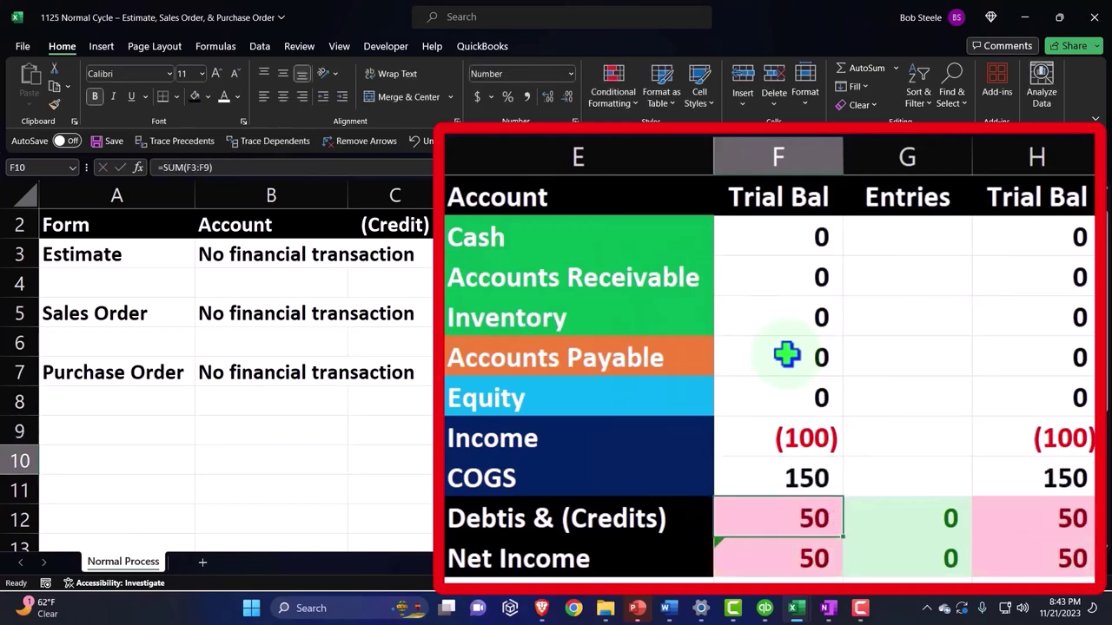
pyautogui.click(780, 442)
pyautogui.write('0')
pyautogui.press('Return')
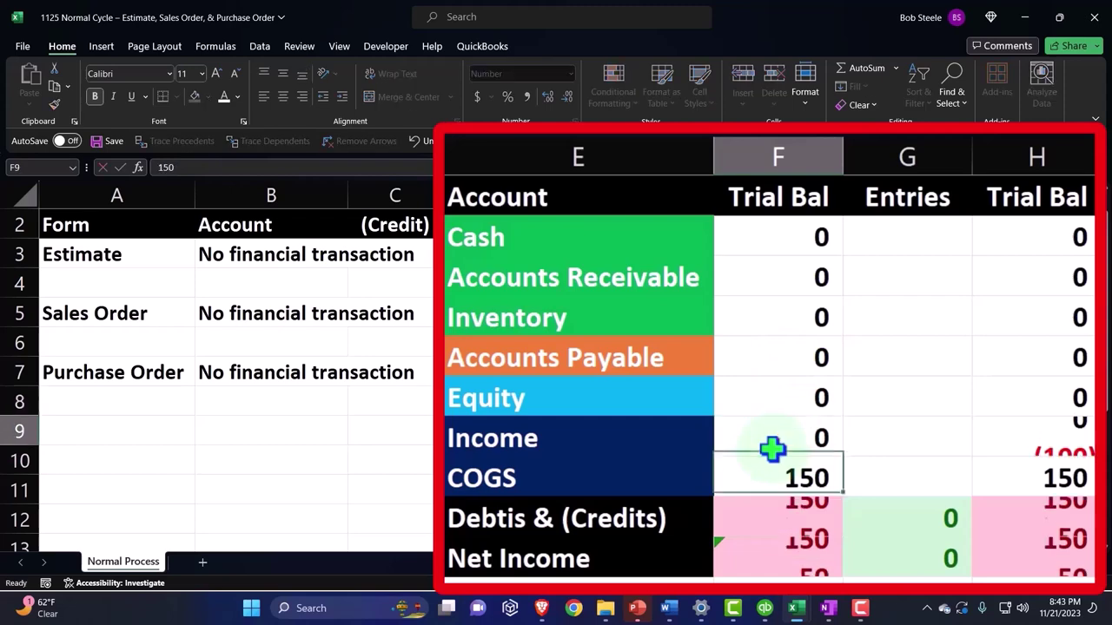
# Reset the COGS beginning balance in F9 to 0, and select the forms table body from A3 down through column C
pyautogui.write('0')
pyautogui.press('Return')
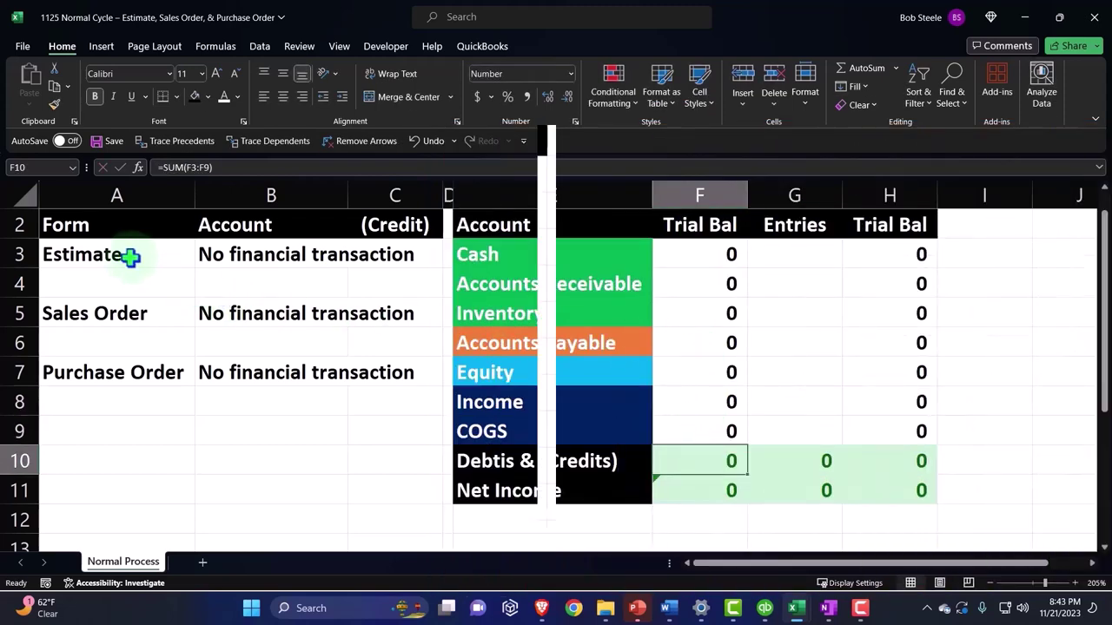
pyautogui.moveTo(129, 254); pyautogui.dragTo(456, 474)
pyautogui.scroll(2, 370, 504)
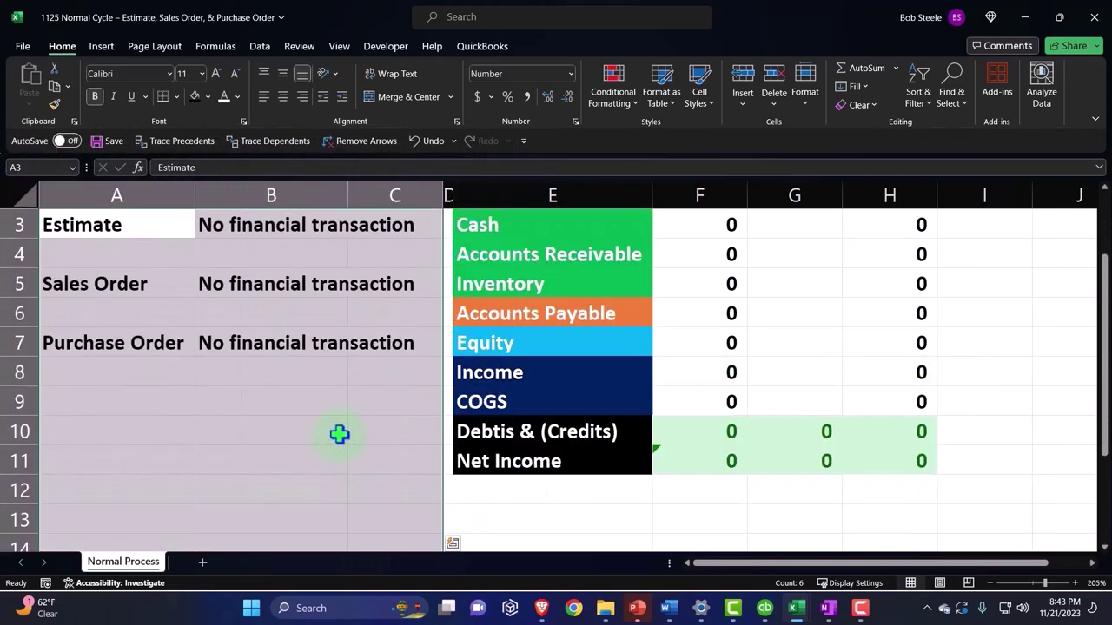
pyautogui.rightClick(271, 352)
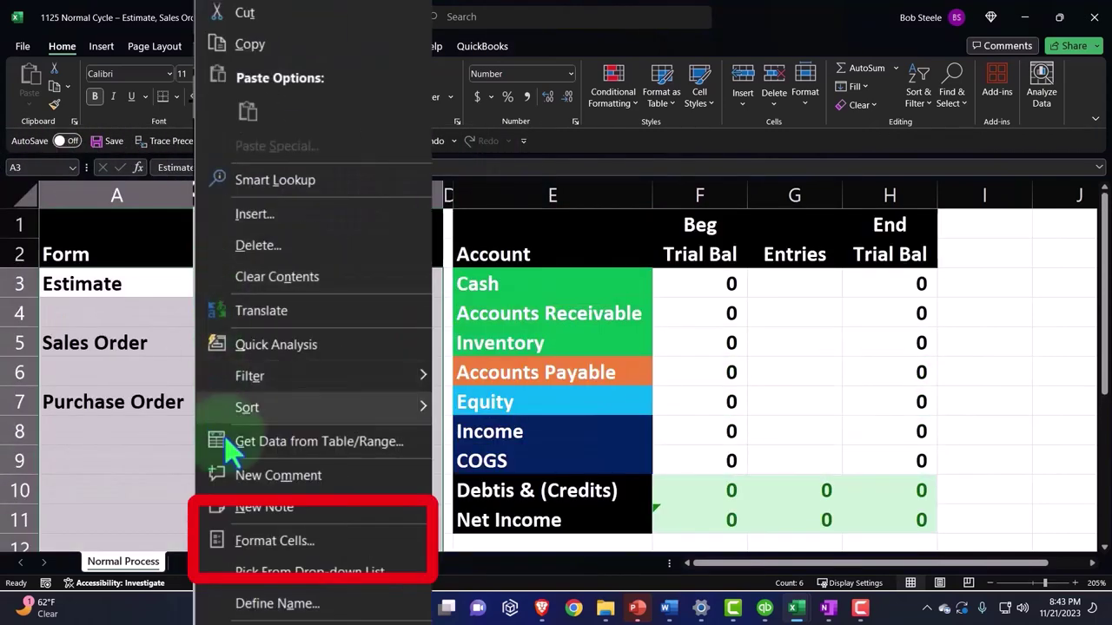
pyautogui.click(274, 542)
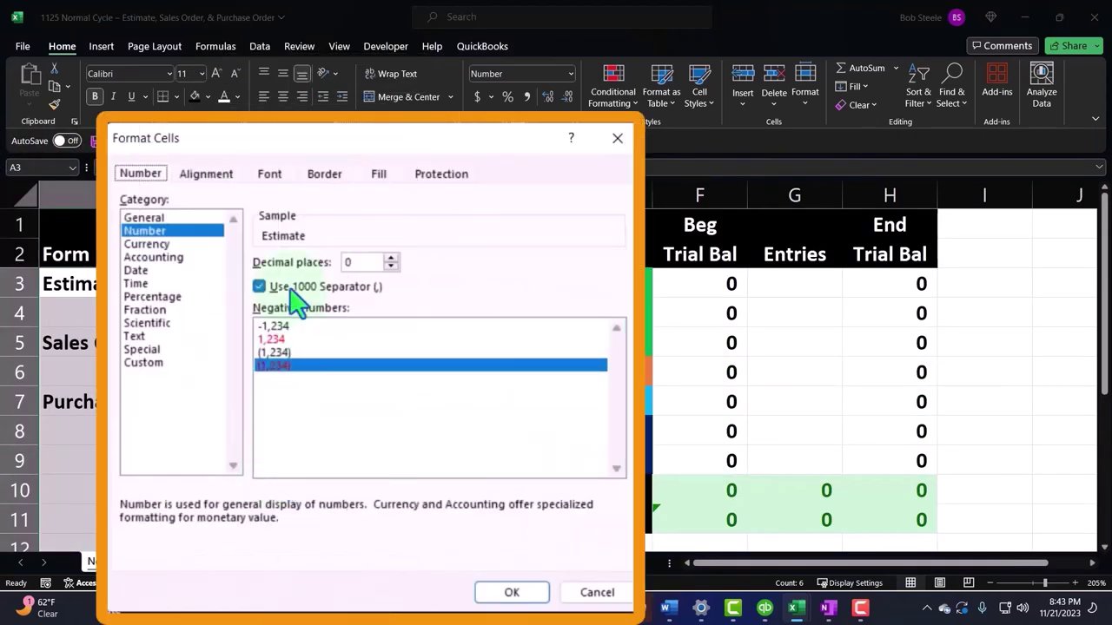
pyautogui.click(616, 138)
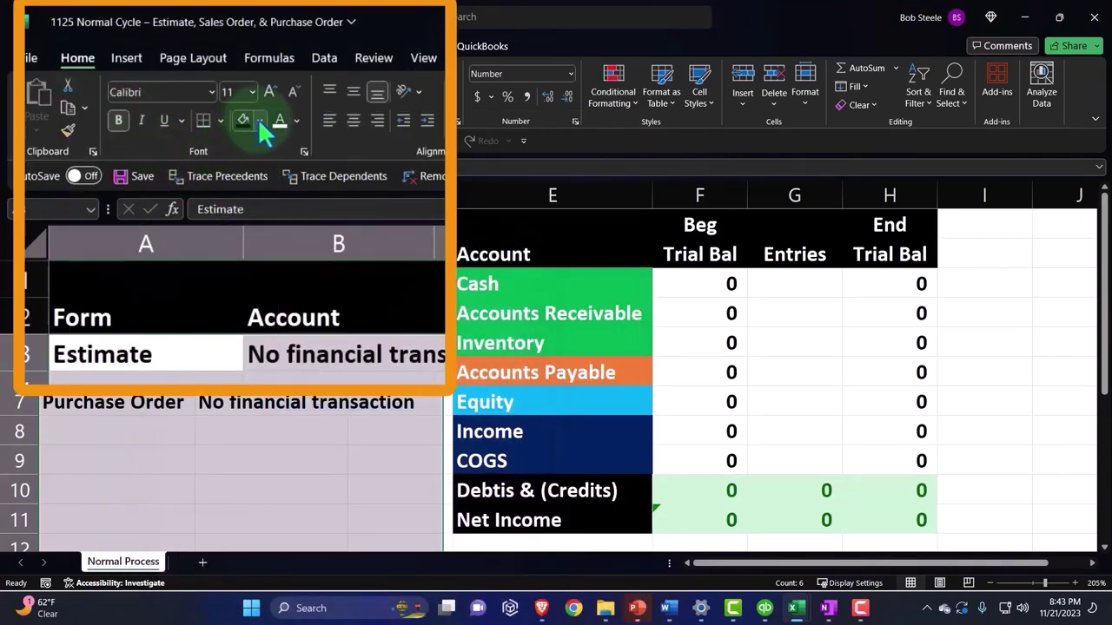
# Give the selected forms table body in columns A to C a custom light cyan fill and All Borders
pyautogui.click(205, 96)
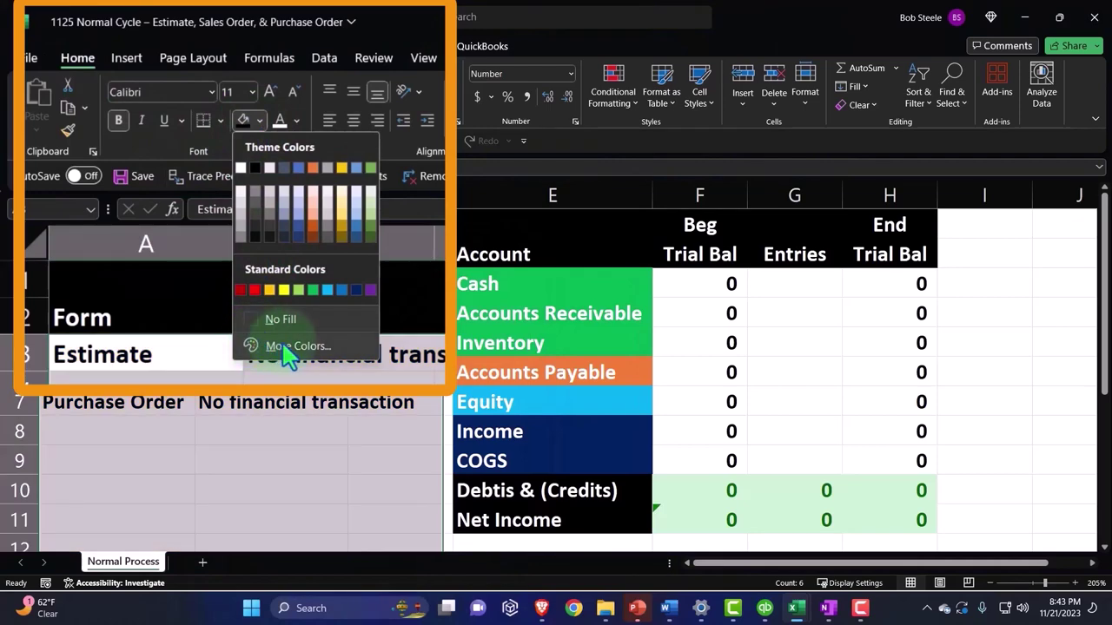
pyautogui.click(299, 347)
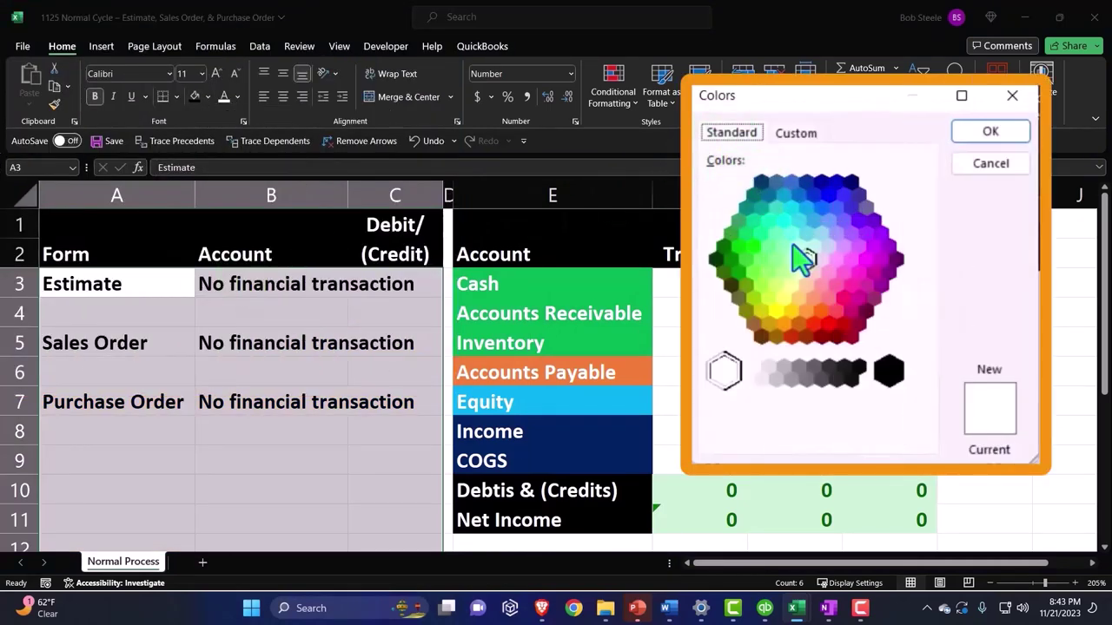
pyautogui.click(801, 251)
pyautogui.click(990, 131)
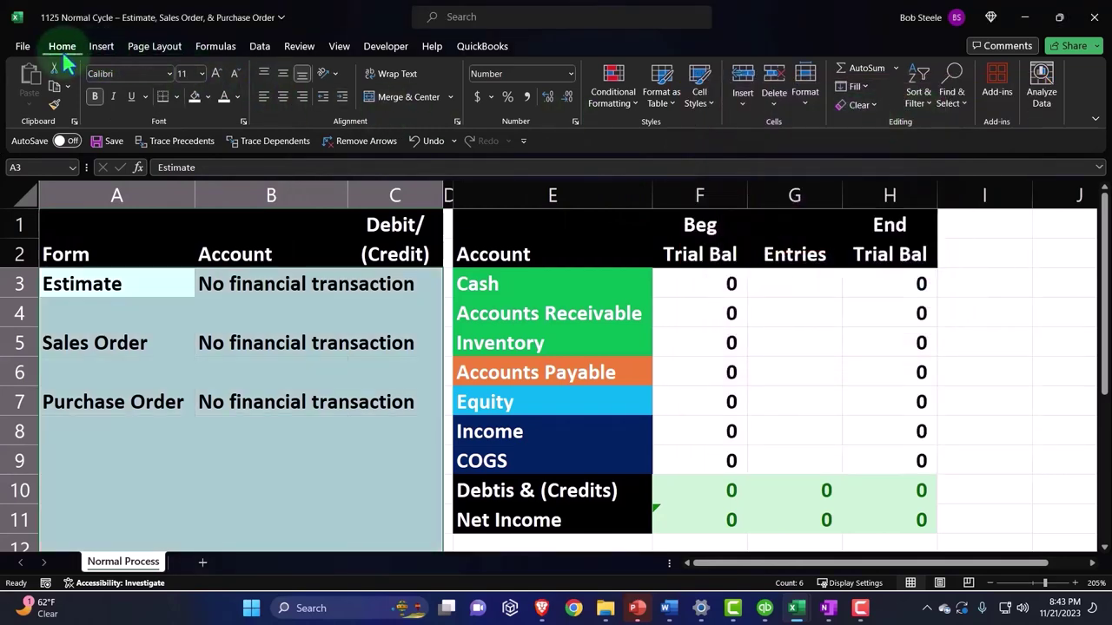
pyautogui.click(176, 96)
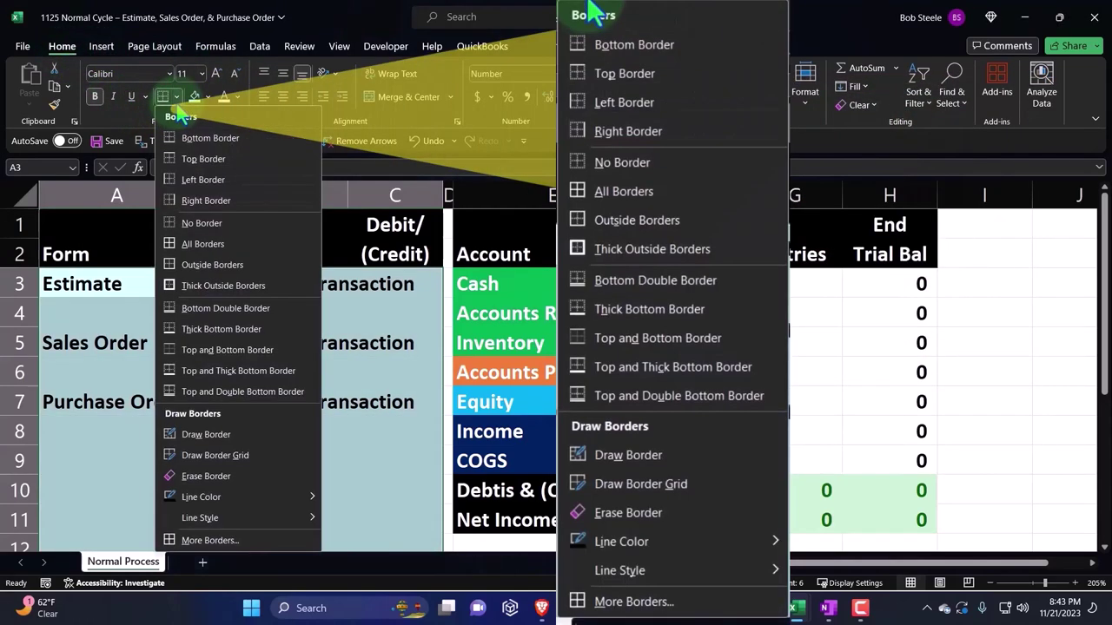
pyautogui.click(216, 246)
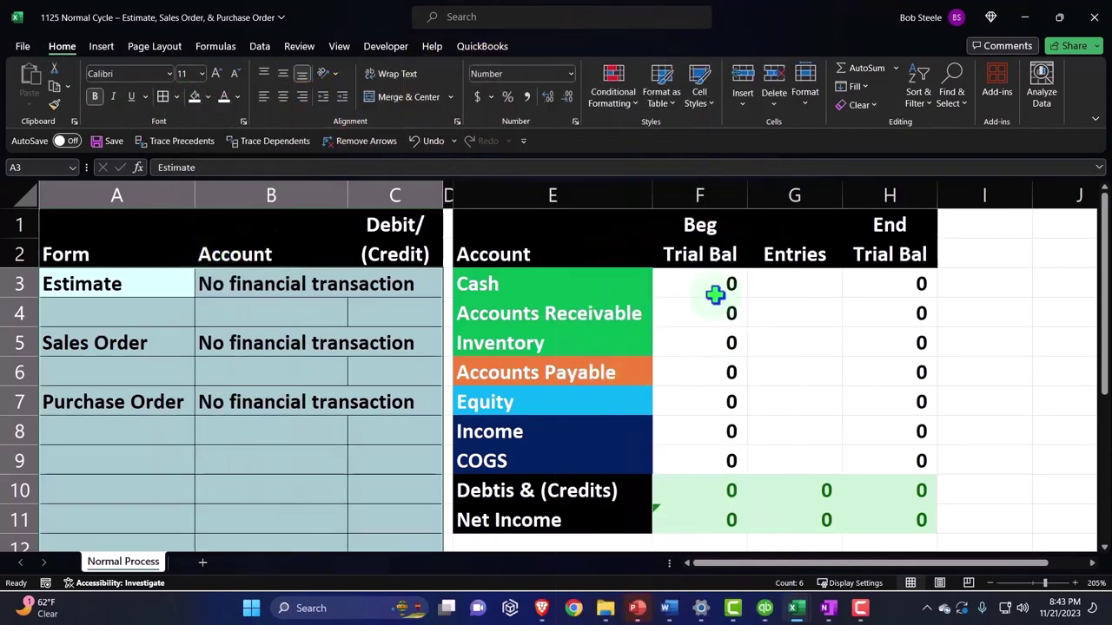
# Apply the same light cyan fill to the balances in F3:H9, and put all borders on the whole trial balance E1:H11
pyautogui.moveTo(714, 296); pyautogui.dragTo(877, 452)
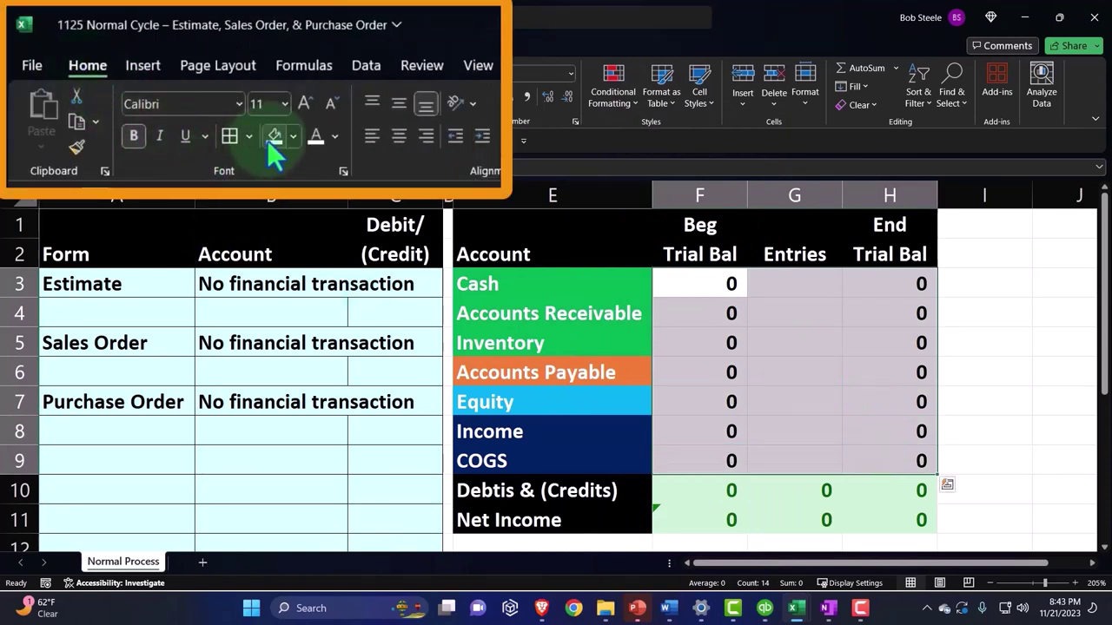
pyautogui.click(271, 141)
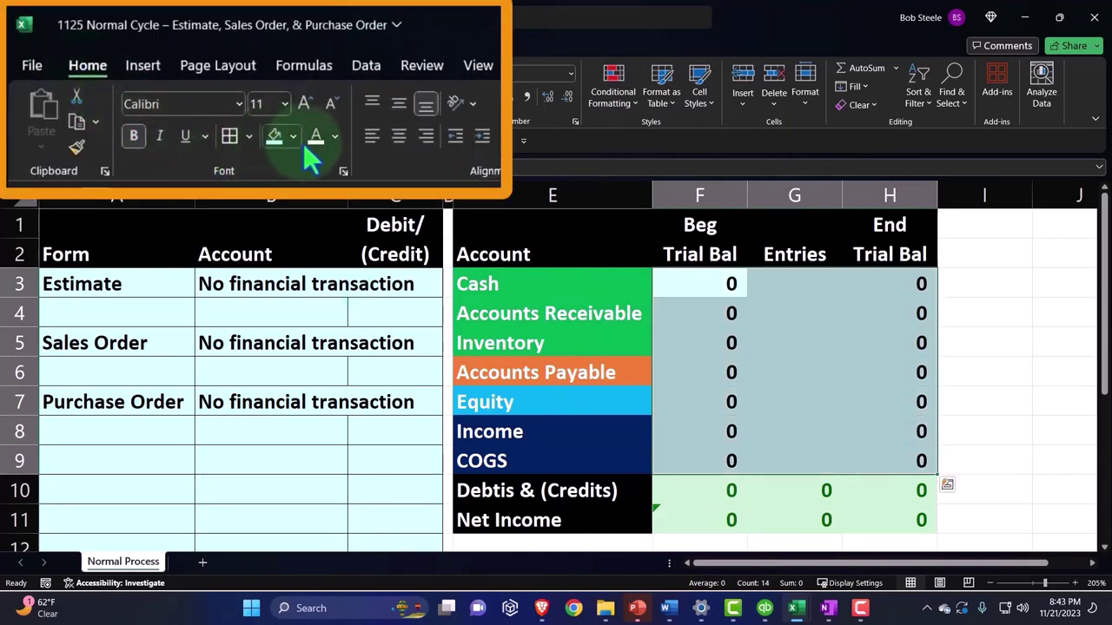
pyautogui.click(230, 137)
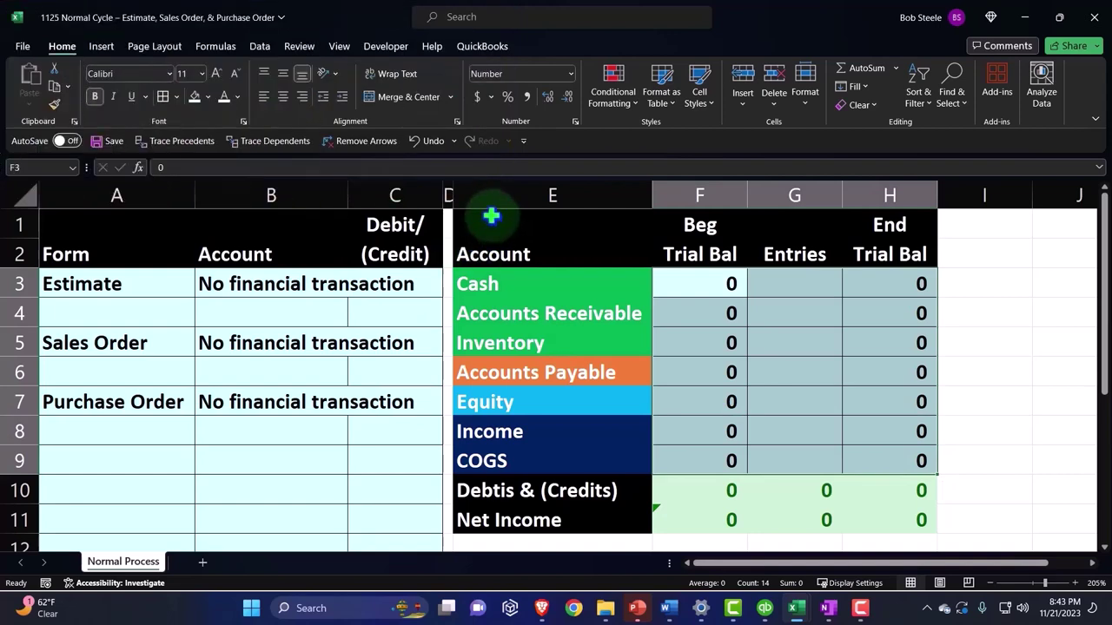
pyautogui.moveTo(492, 217); pyautogui.dragTo(869, 512)
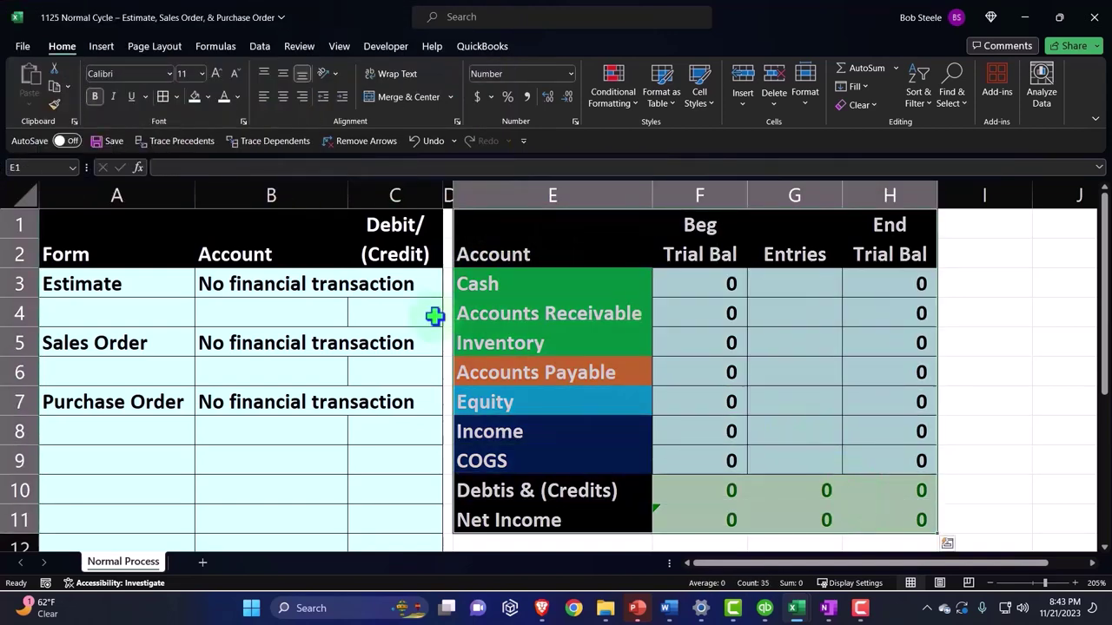
pyautogui.click(286, 471)
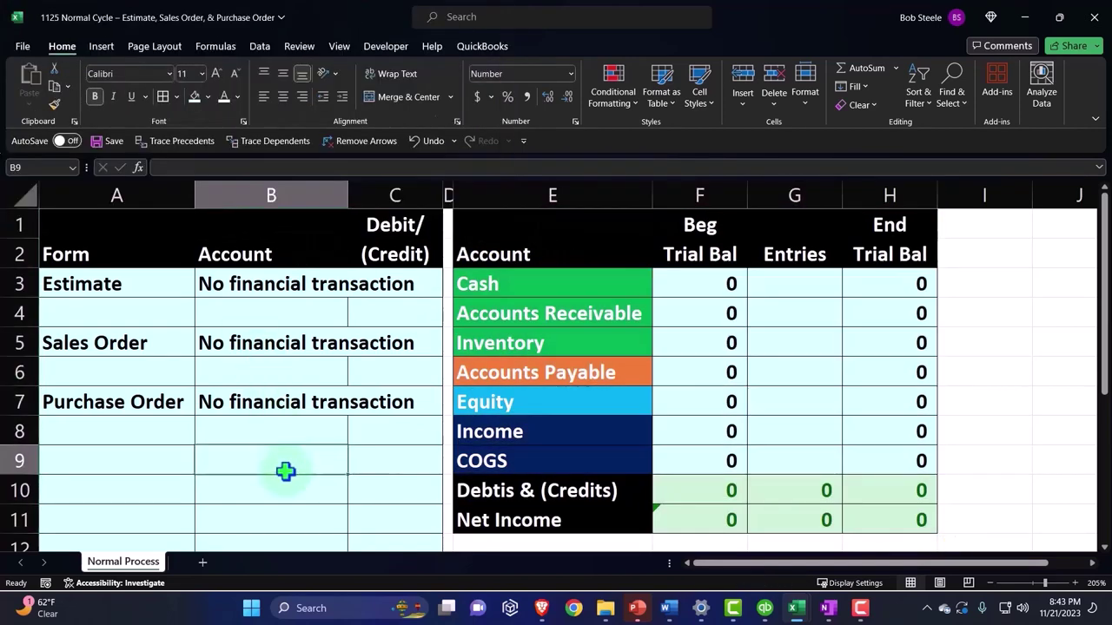